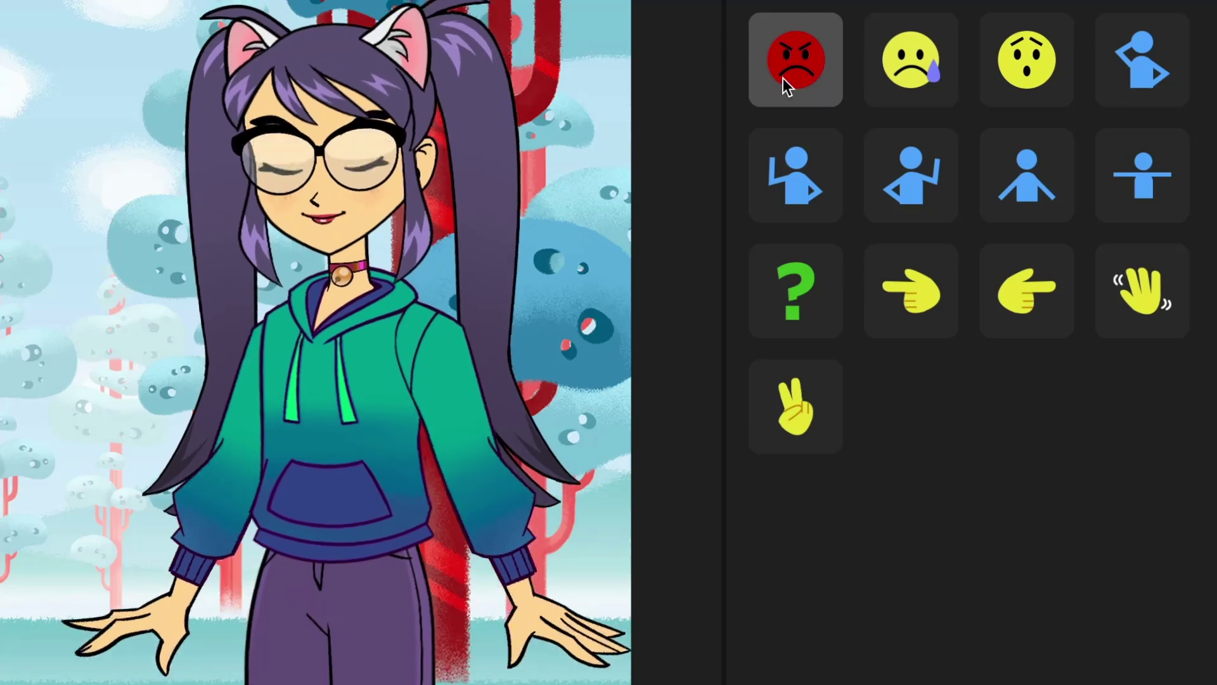
Step: Preview the sad and surprised expressions on the cat-eared puppet and a gesture pose on the red-haired puppet
click(909, 81)
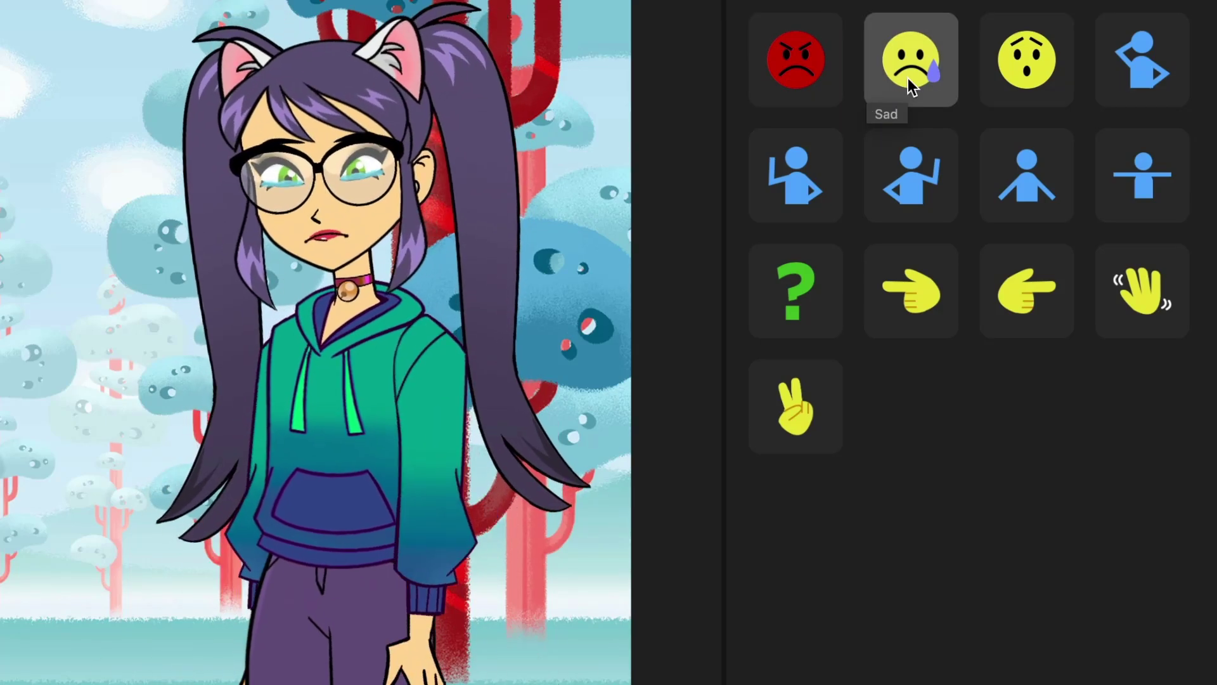
click(1044, 73)
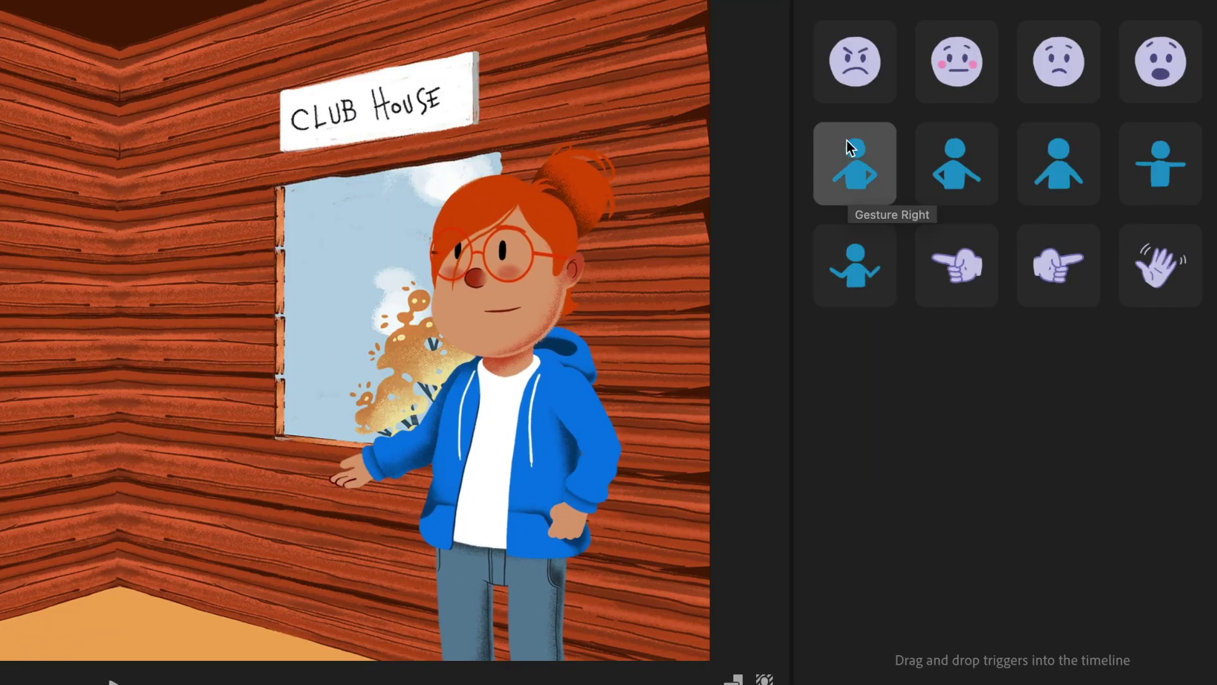
click(969, 163)
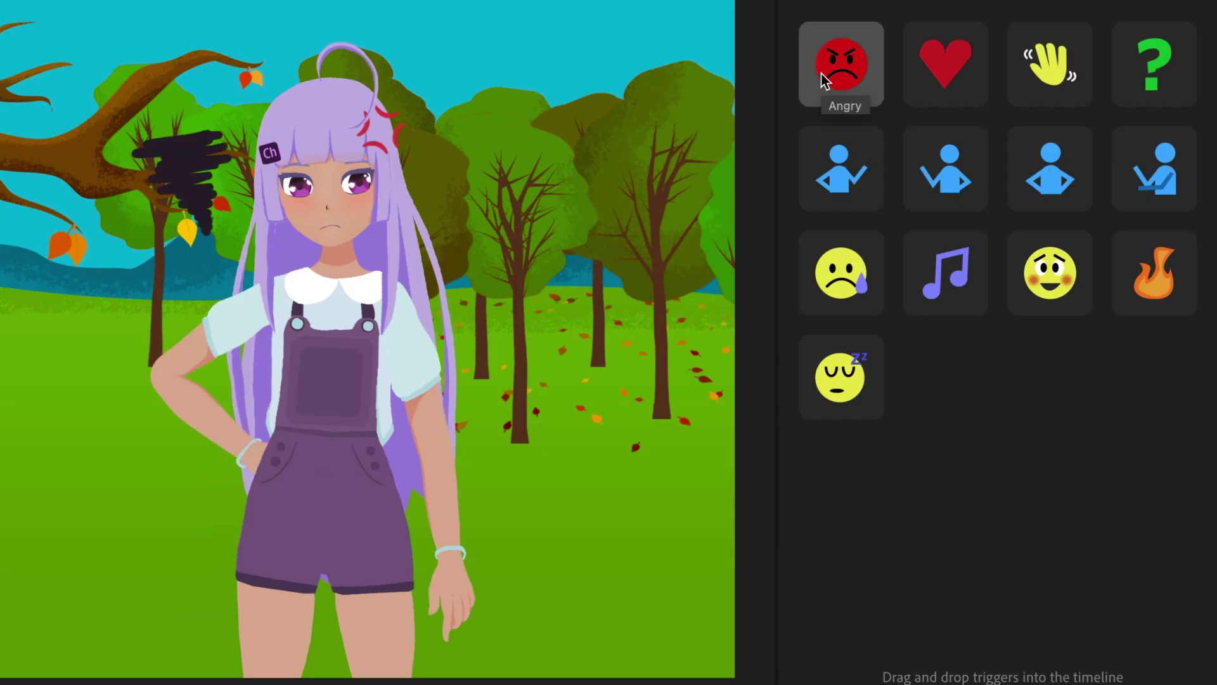
Step: Preview the Love, waving hand, Question and laptop pose triggers on the purple-haired Aiko puppet
click(952, 73)
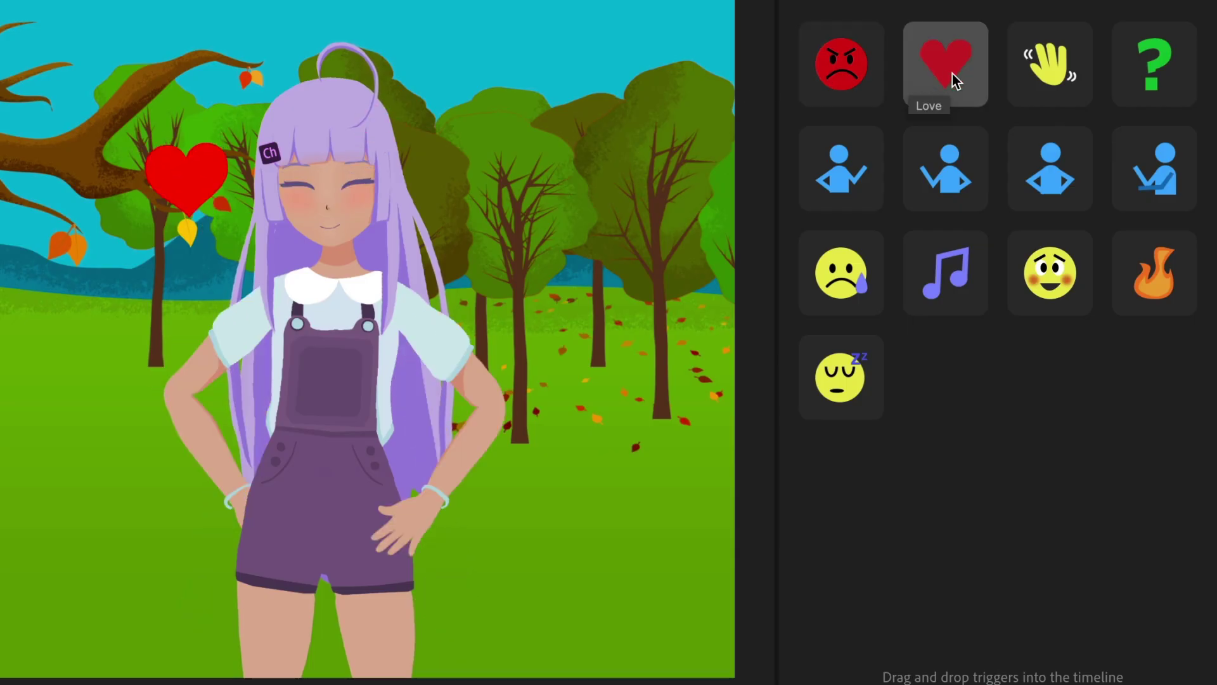
click(1048, 72)
click(1167, 77)
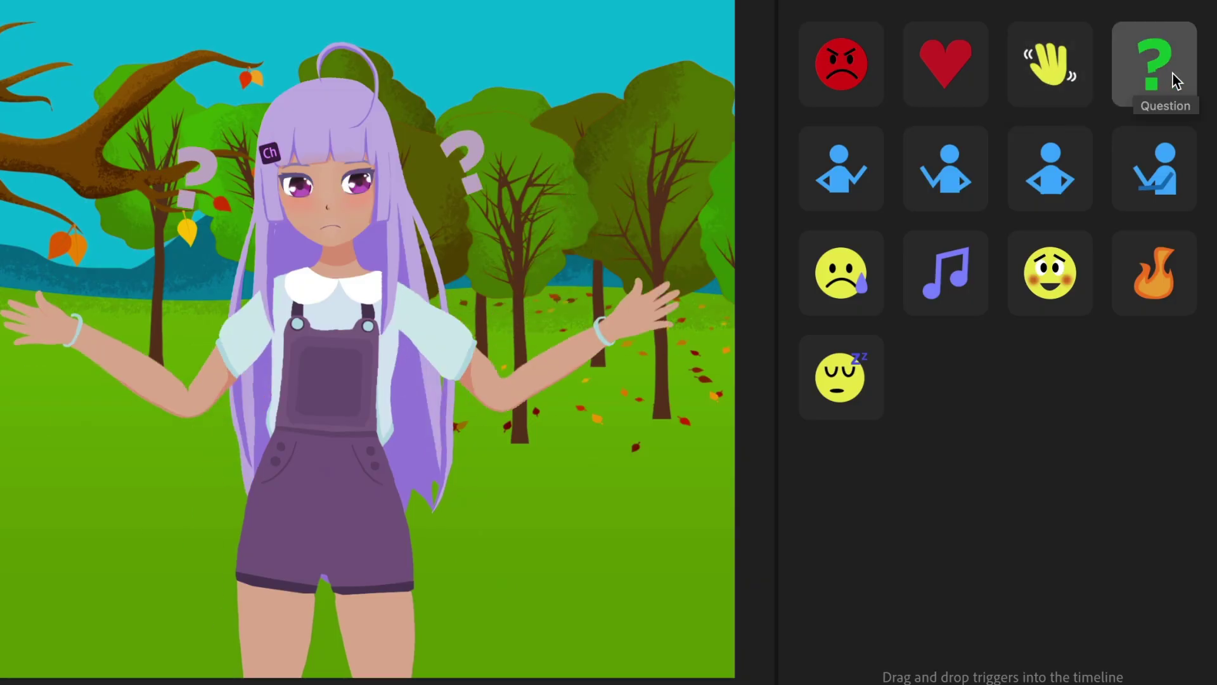
click(1151, 169)
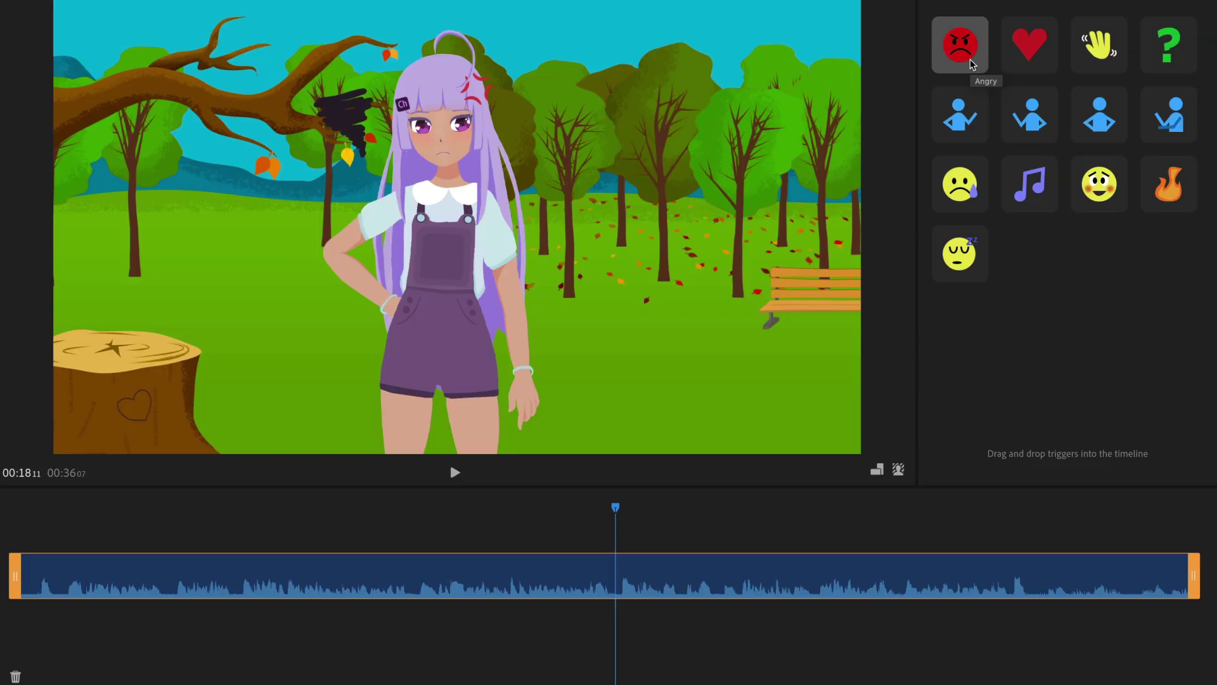
Step: Add the Angry trigger near the start of the recording and lengthen the Sad trigger's duration in the timeline
mouse_move(960, 44)
mouse_down()
mouse_move(324, 421)
mouse_move(163, 541)
mouse_move(171, 571)
mouse_up()
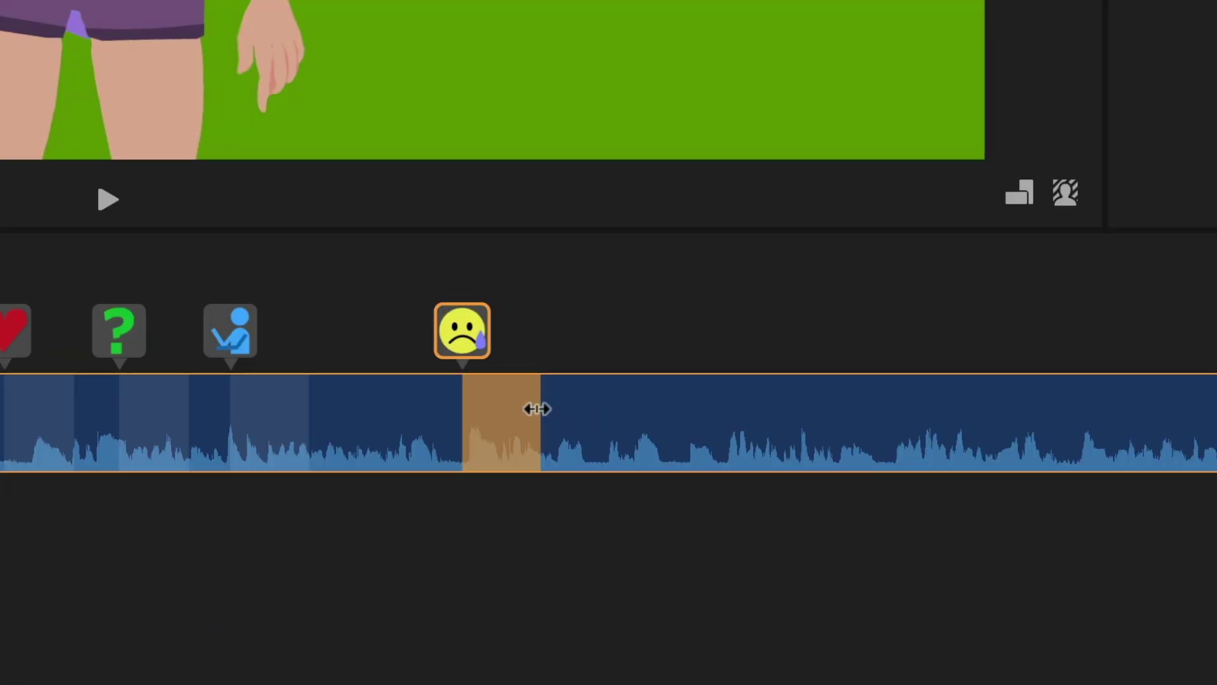
drag(537, 408, 718, 402)
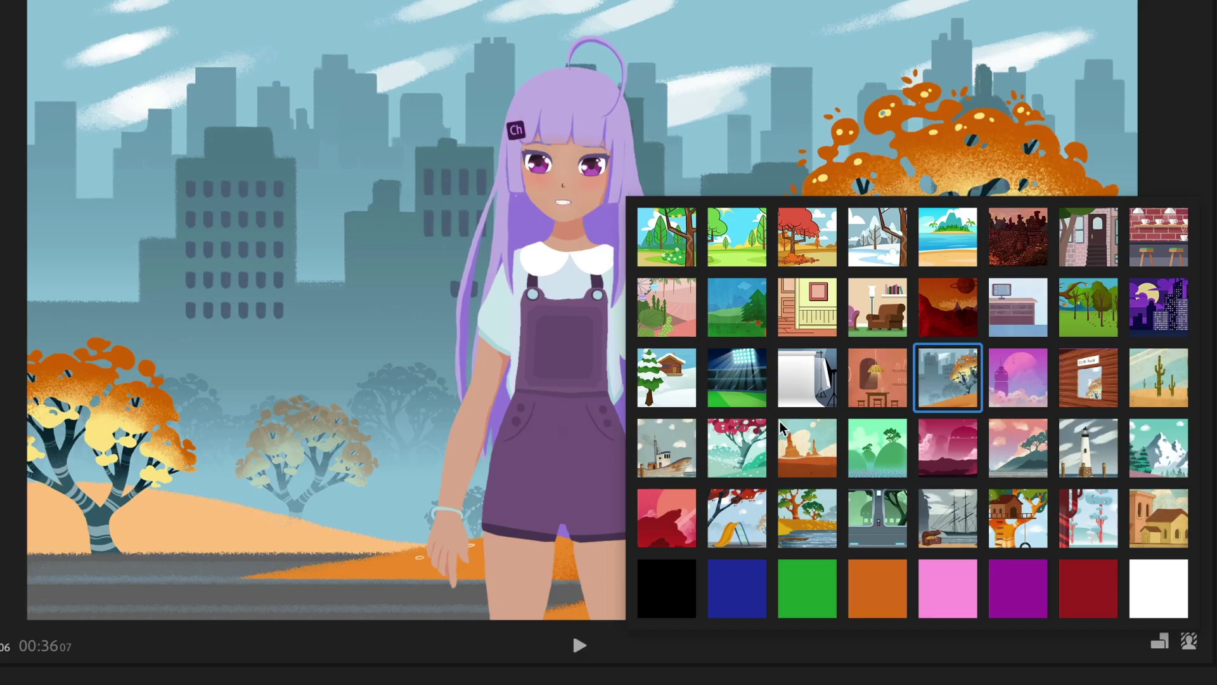
Step: Replace the scene background with the green meadow with pink and red trees, and view the aspect ratio options
click(737, 444)
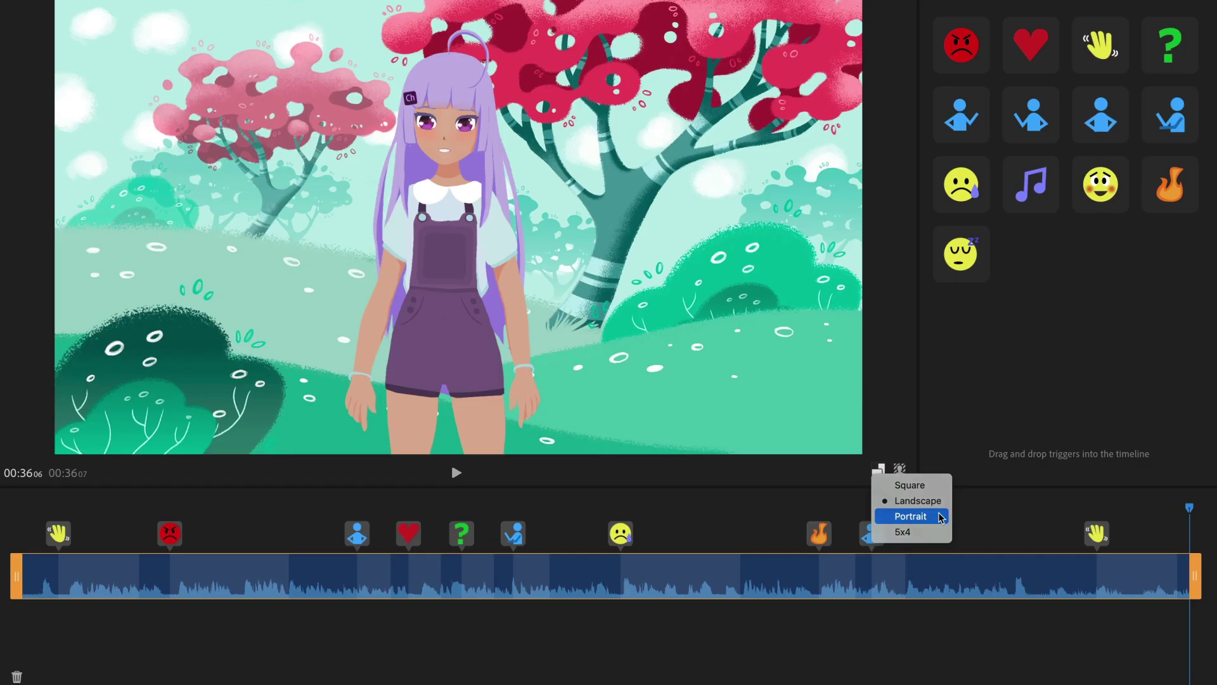
click(728, 338)
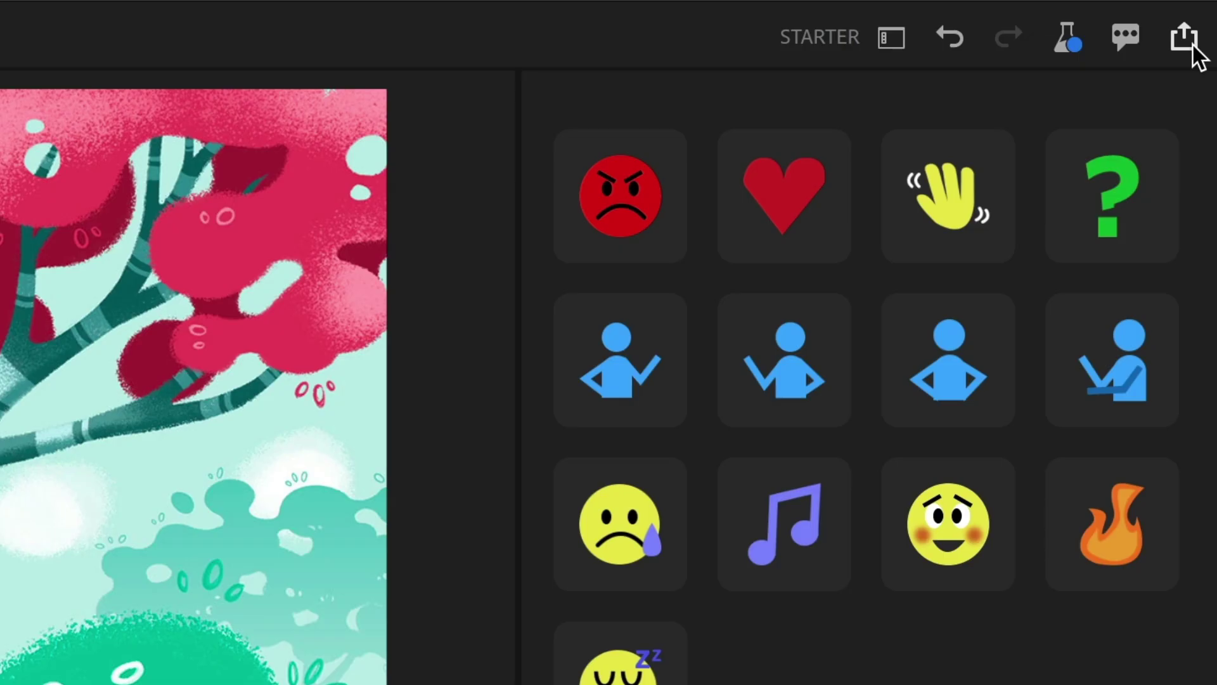
Step: Open the Quick Export settings for the Aiko Starter scene and view the available presets
click(1190, 43)
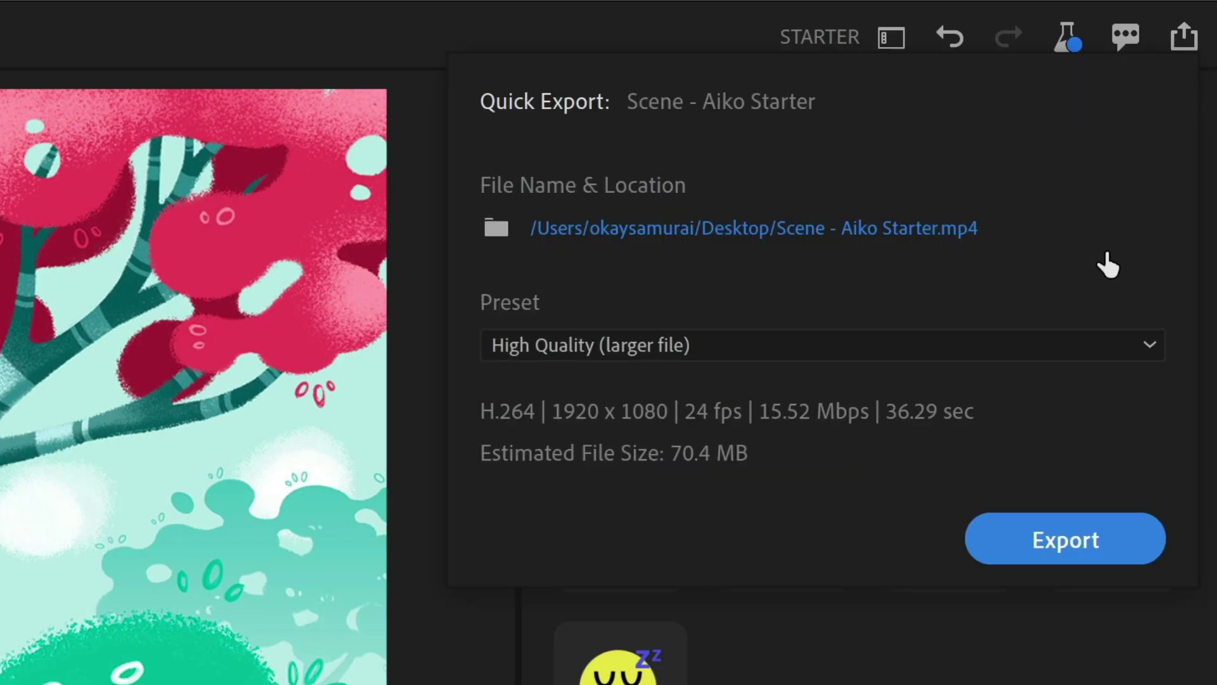
click(1042, 348)
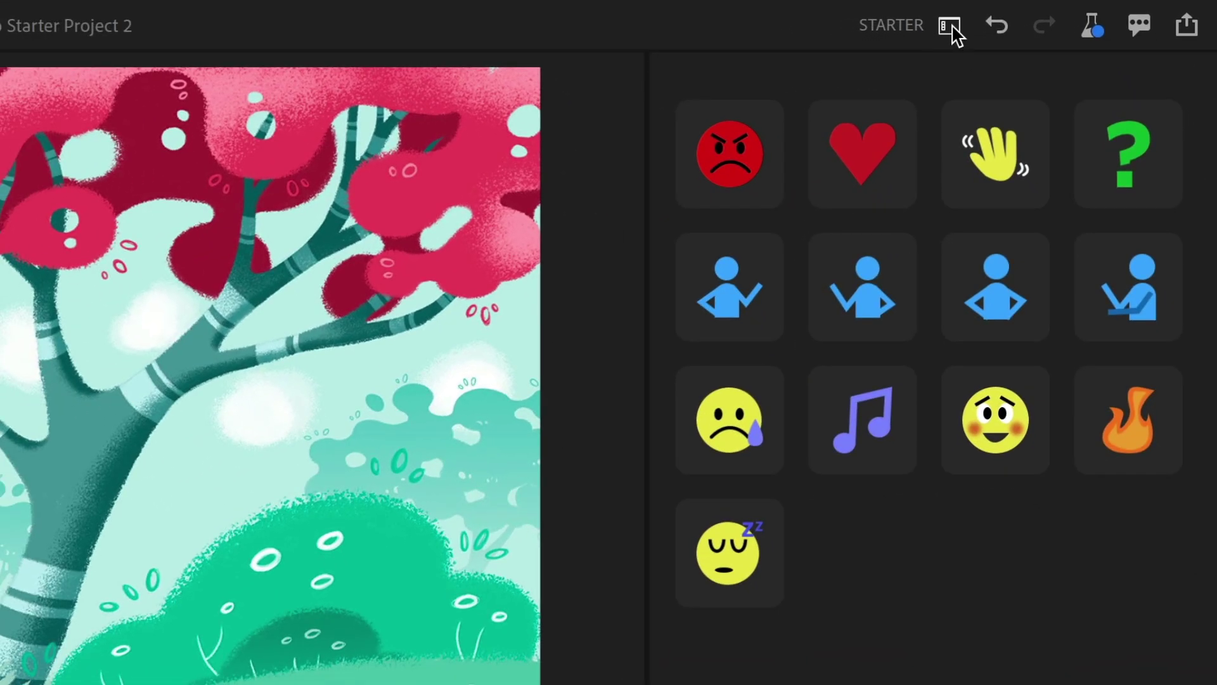
Step: Open the project in Pro mode and shift the Love trigger slightly later in the timeline
click(906, 34)
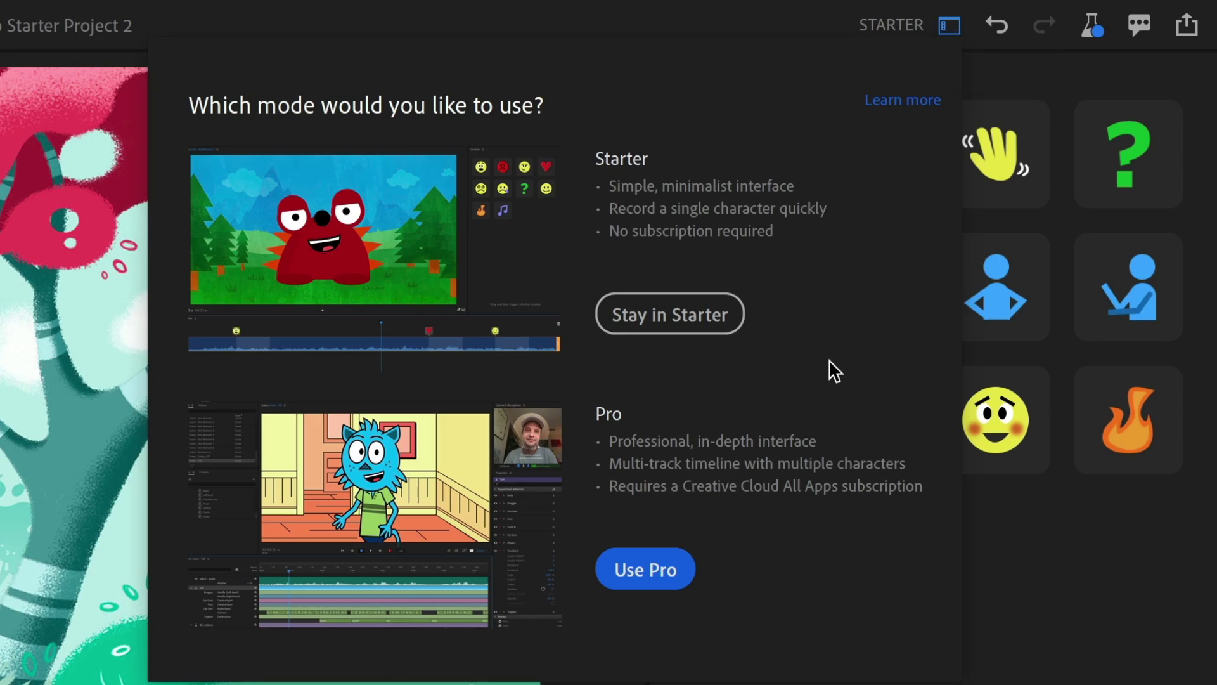
click(679, 561)
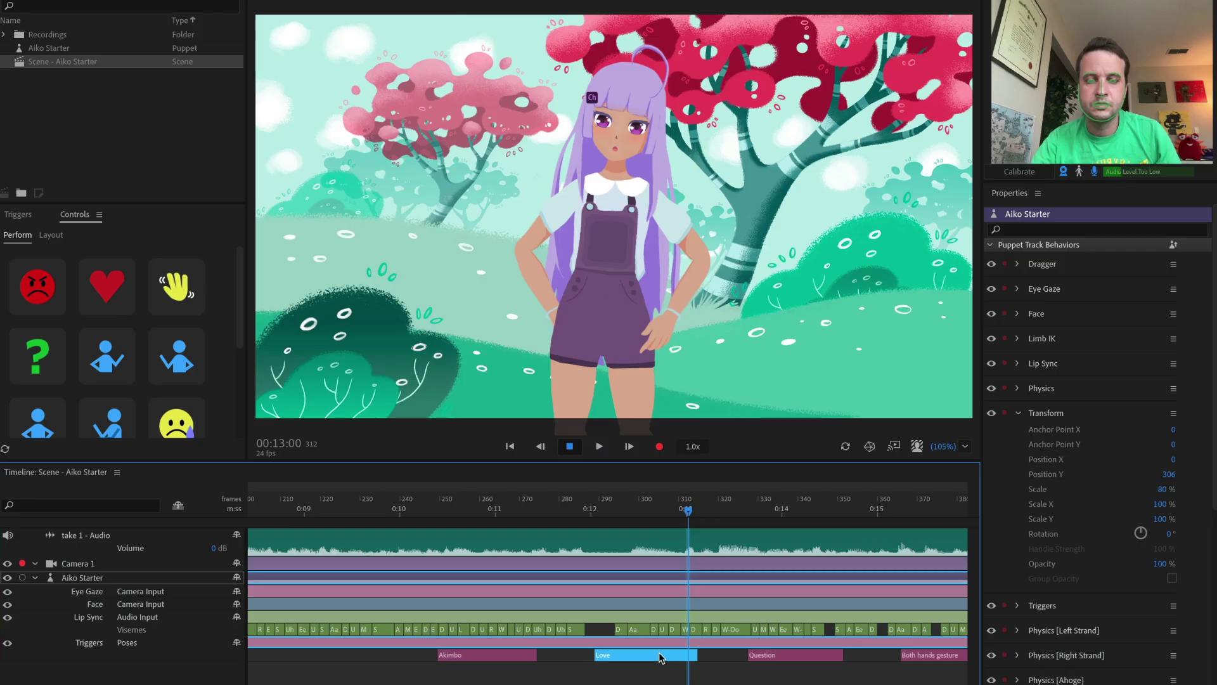
drag(660, 657, 668, 657)
click(672, 512)
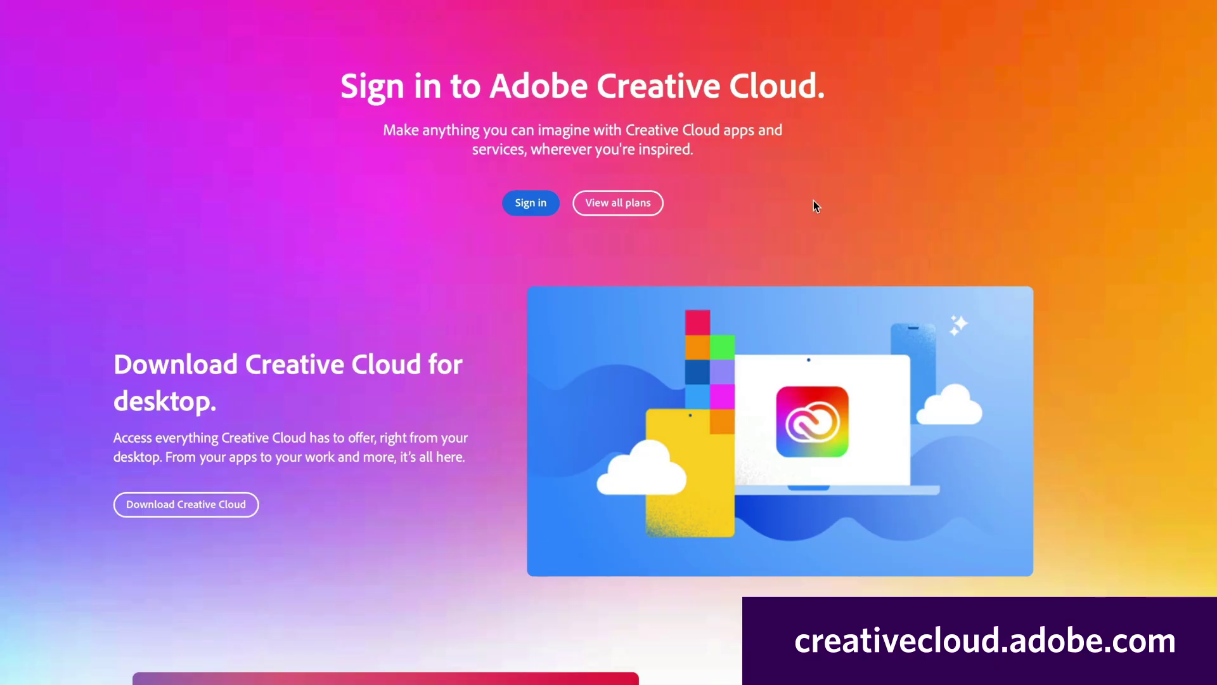
Step: On the Adobe Creative Cloud website, request the desktop app download and open the new account form
click(237, 517)
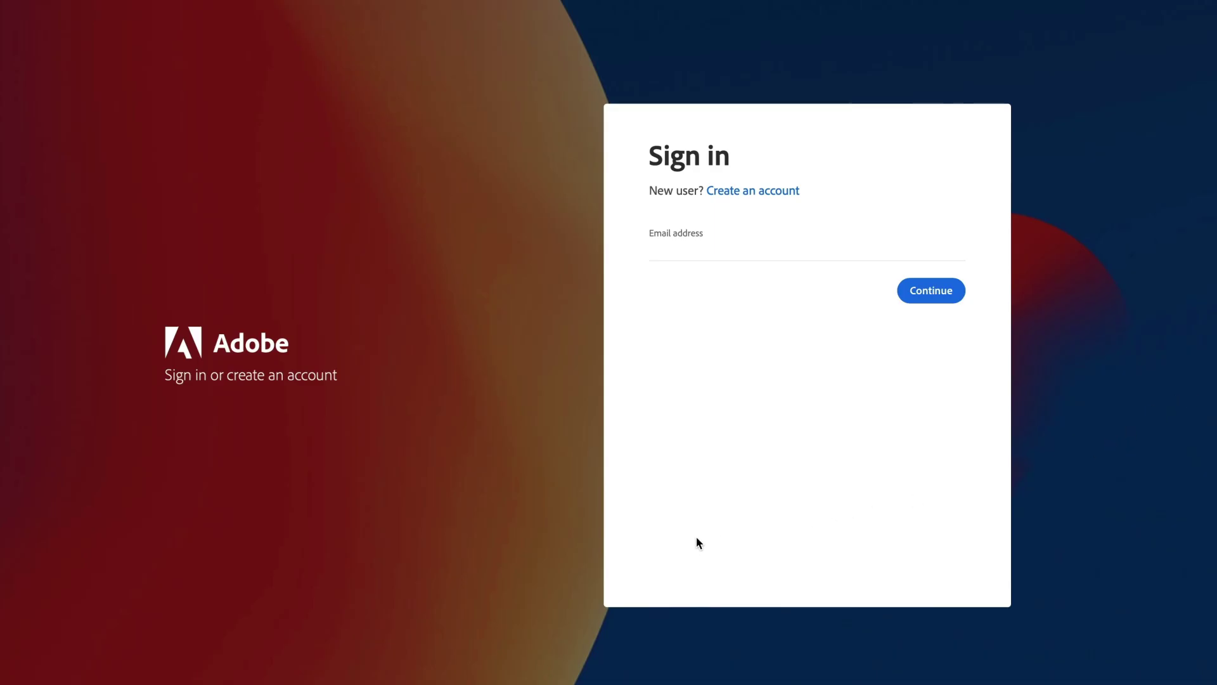
click(767, 190)
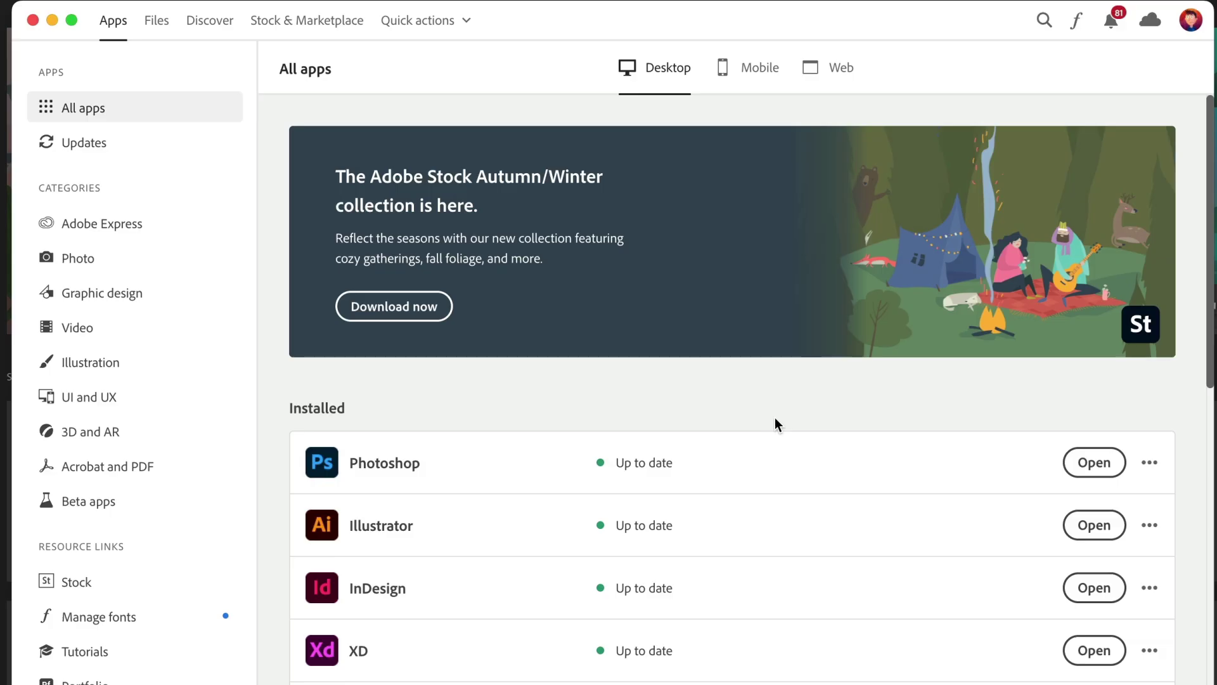
Step: In the Creative Cloud desktop app, look through the installed apps and those available in the plan for Character Animator
scroll(775, 420, down, 5)
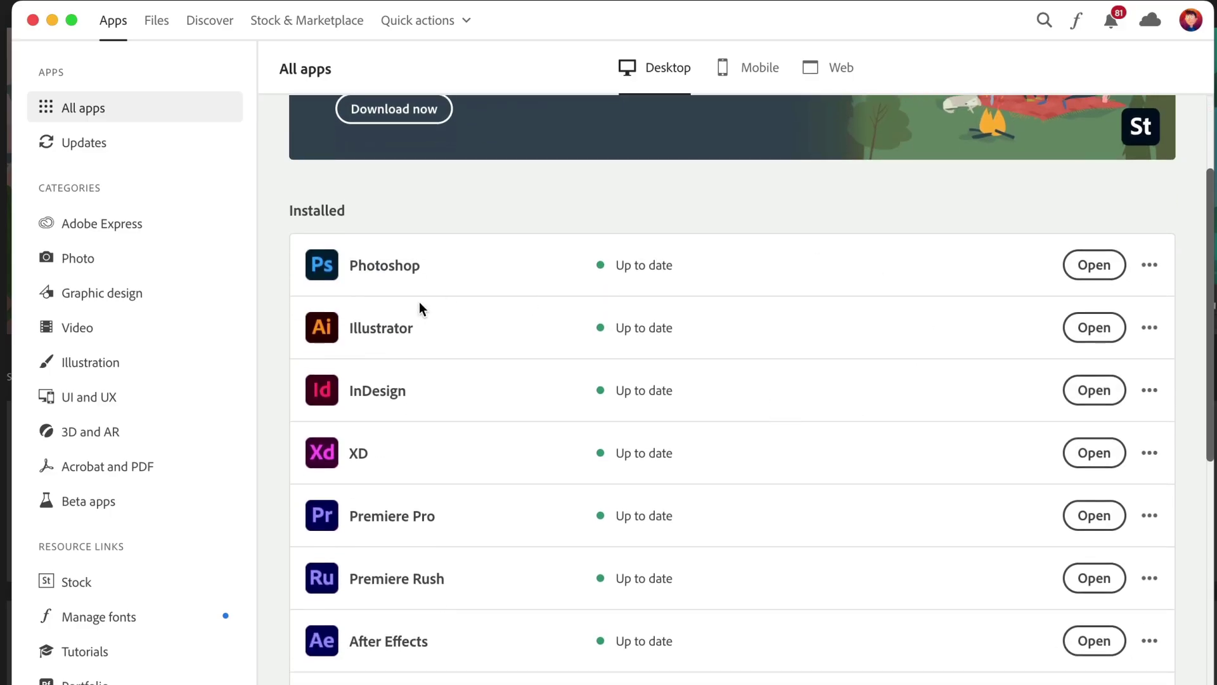
scroll(686, 384, down, 1)
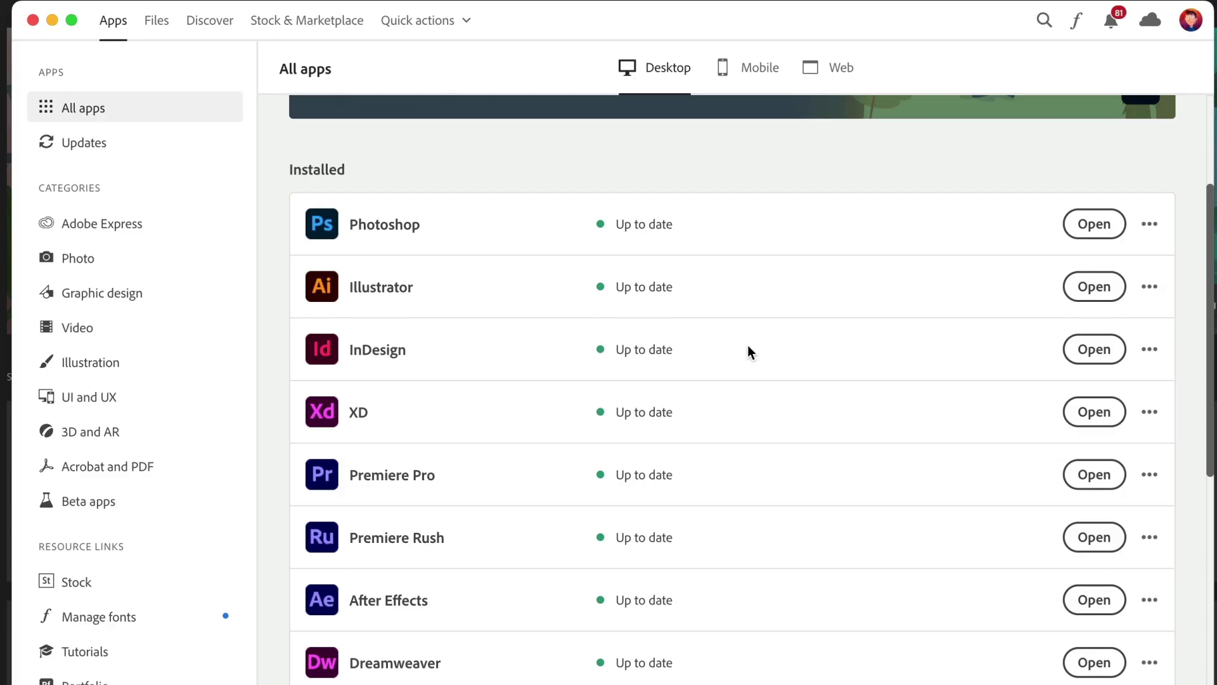
scroll(746, 344, down, 15)
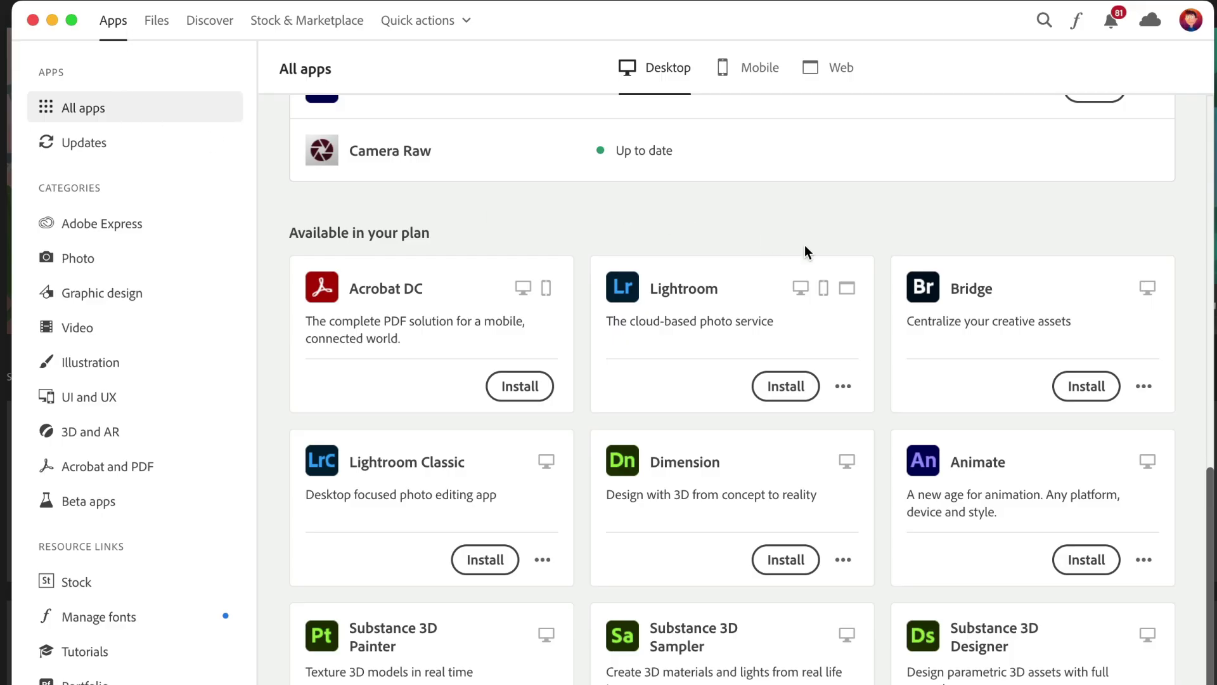
scroll(694, 359, down, 1)
scroll(694, 360, down, 2)
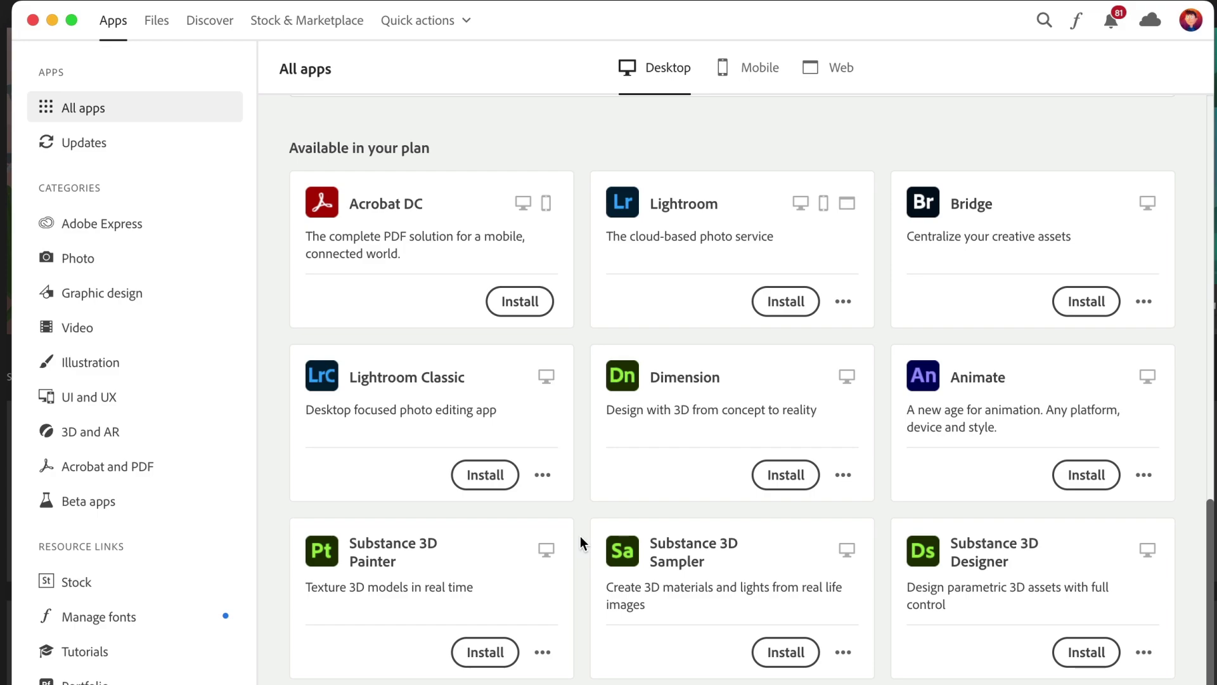
scroll(580, 535, down, 1)
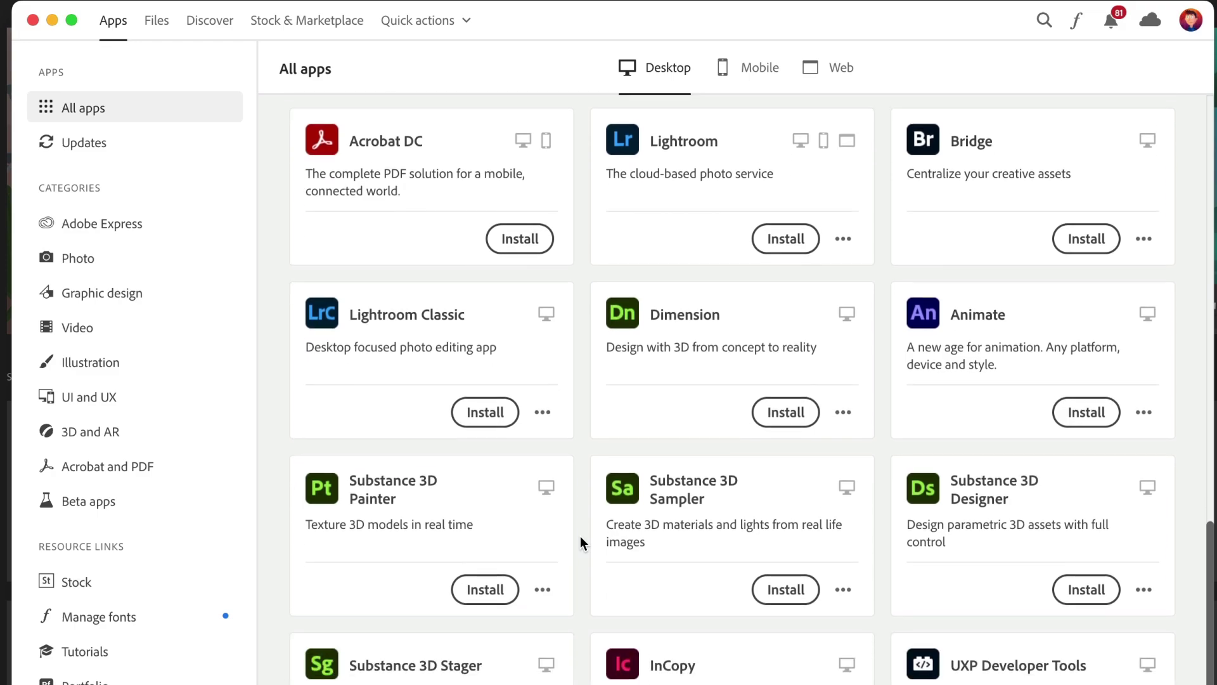
scroll(579, 535, up, 7)
scroll(581, 540, up, 4)
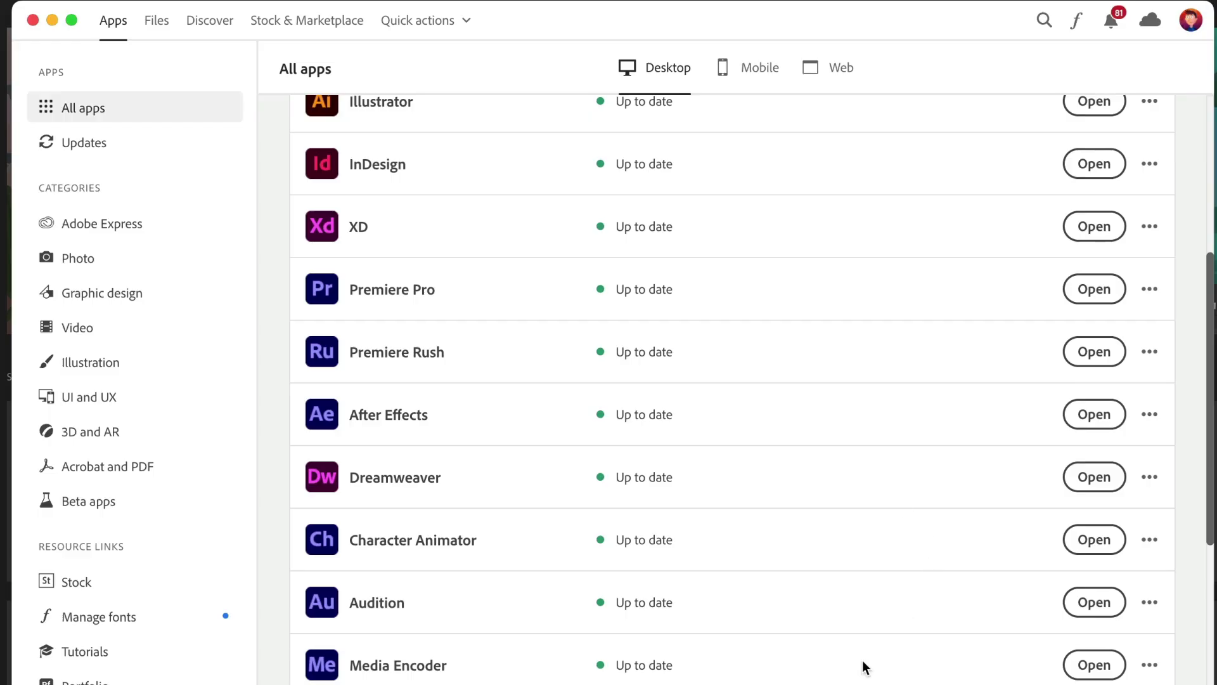
Step: Filter the apps to the Video category and locate Character Animator among the pro video tools
click(95, 335)
scroll(653, 472, down, 5)
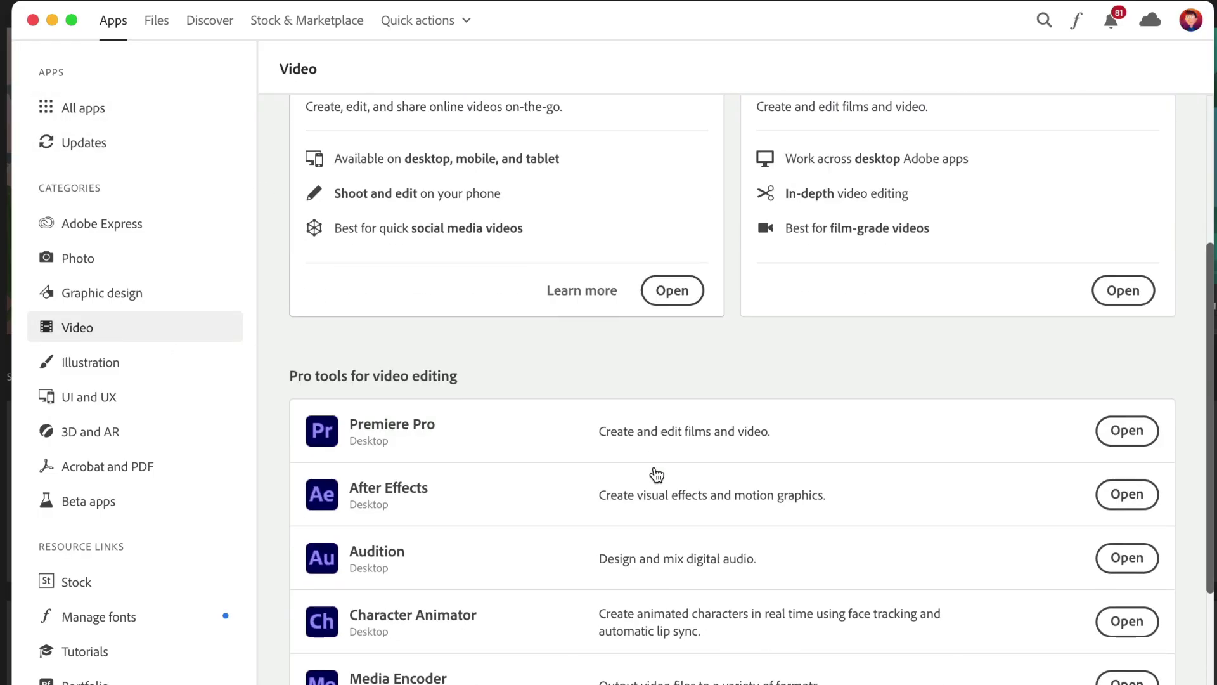
scroll(656, 474, down, 2)
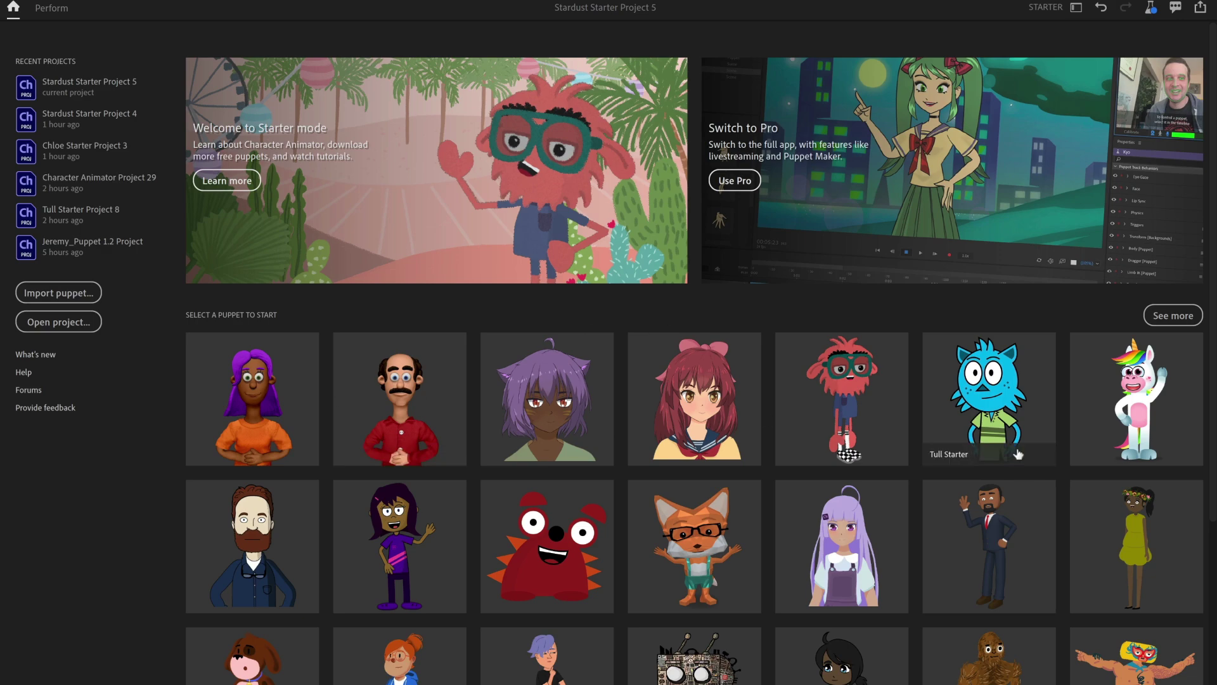
Step: In Character Animator, look through the starter puppets offered on the home screen
scroll(540, 509, down, 5)
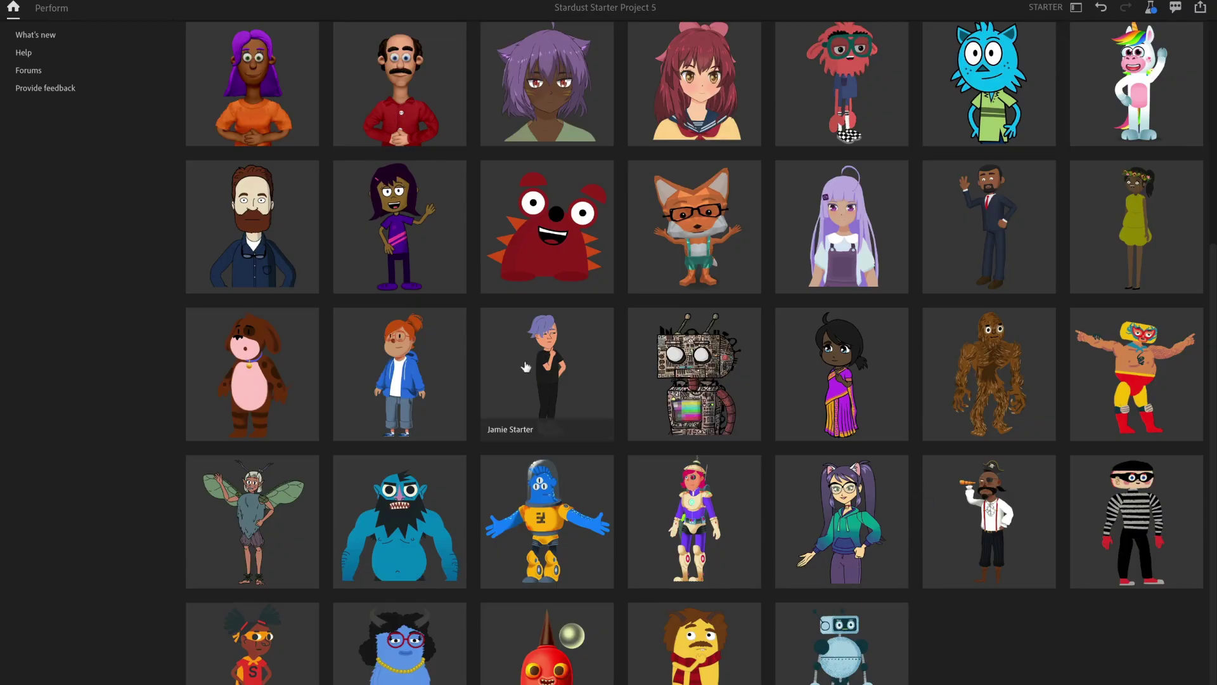
scroll(516, 419, up, 5)
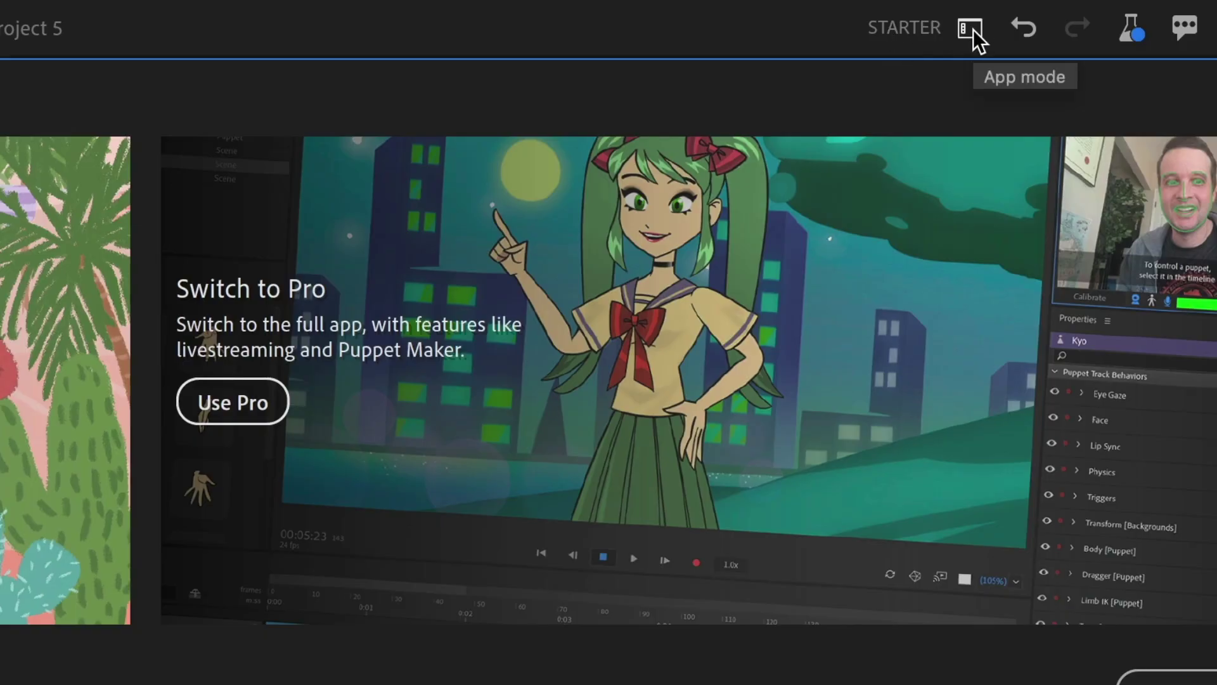
Step: Switch the app to Pro mode and return it to Starter mode
click(970, 28)
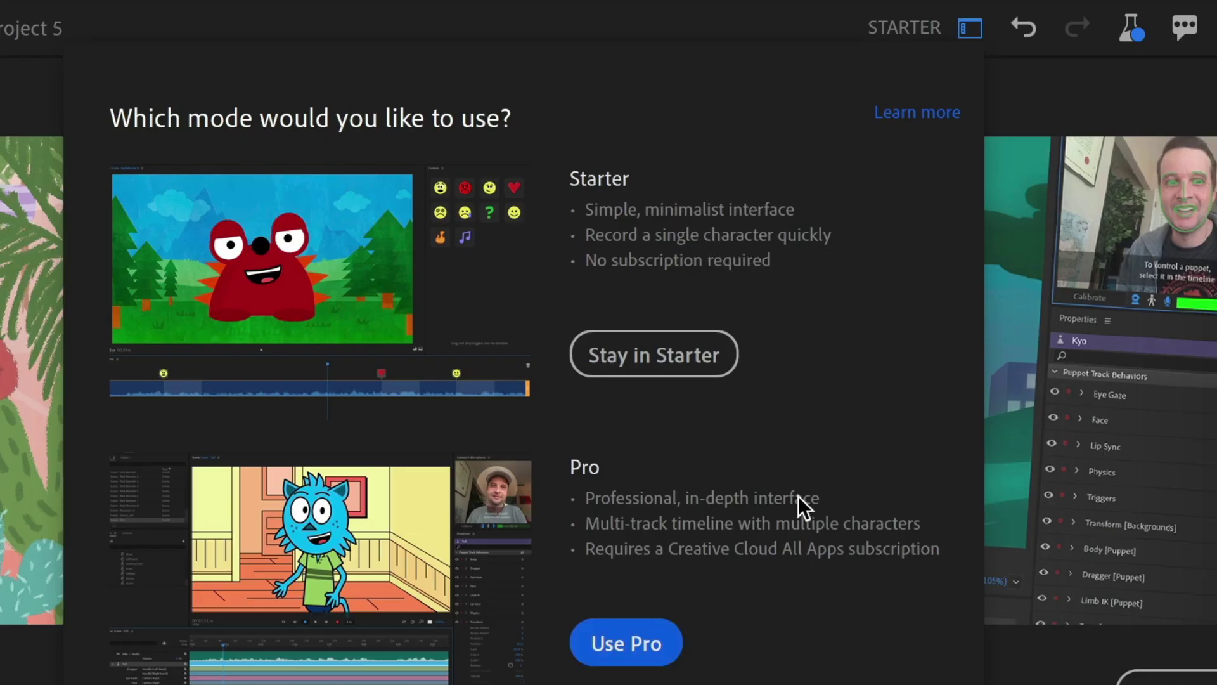
click(660, 642)
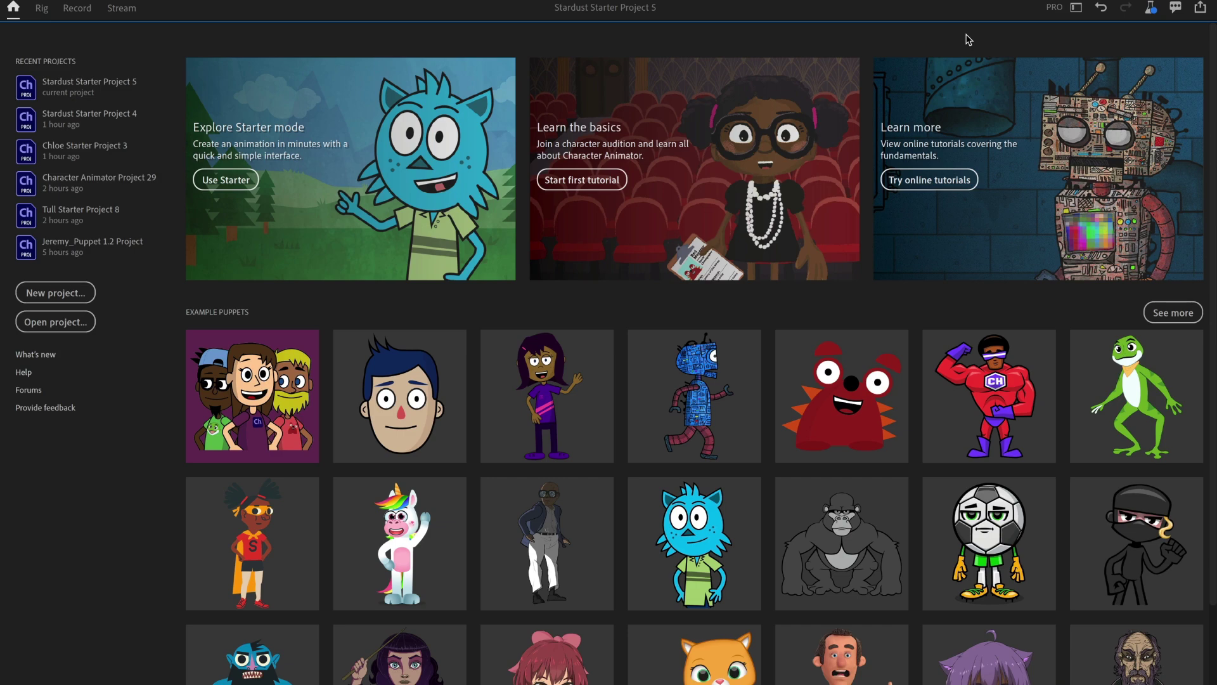
click(1059, 7)
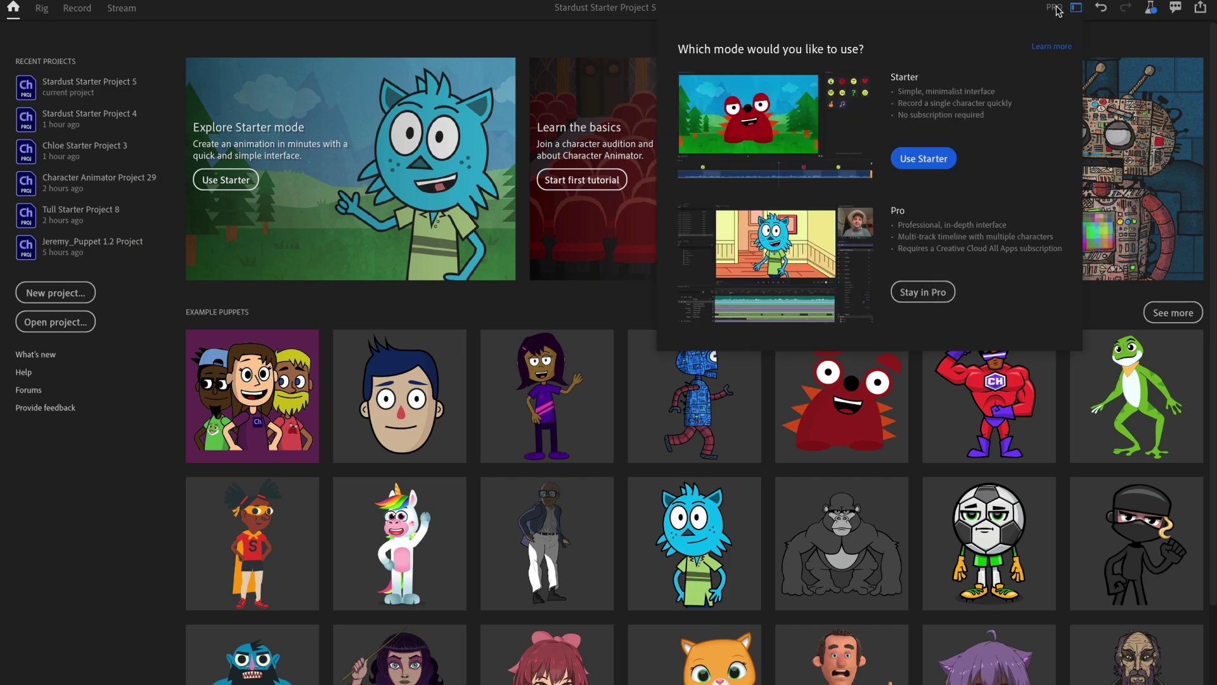
click(930, 167)
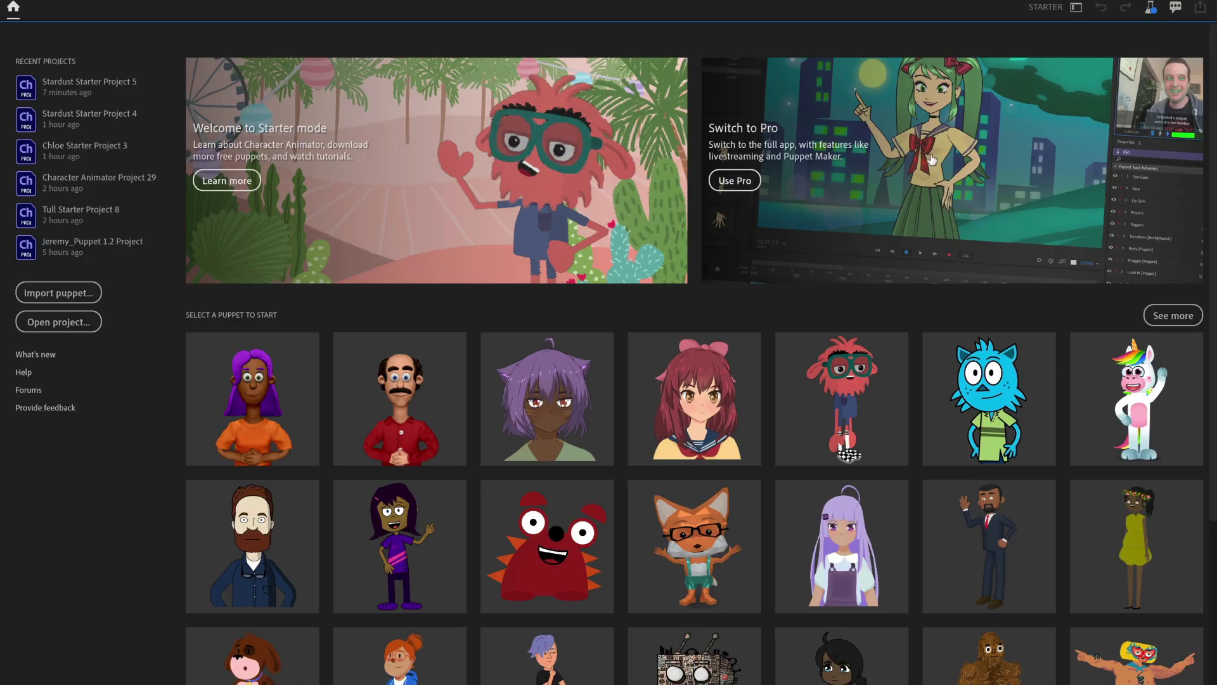
Step: Review the comparison of Starter and Pro modes, keeping Starter mode
click(1076, 7)
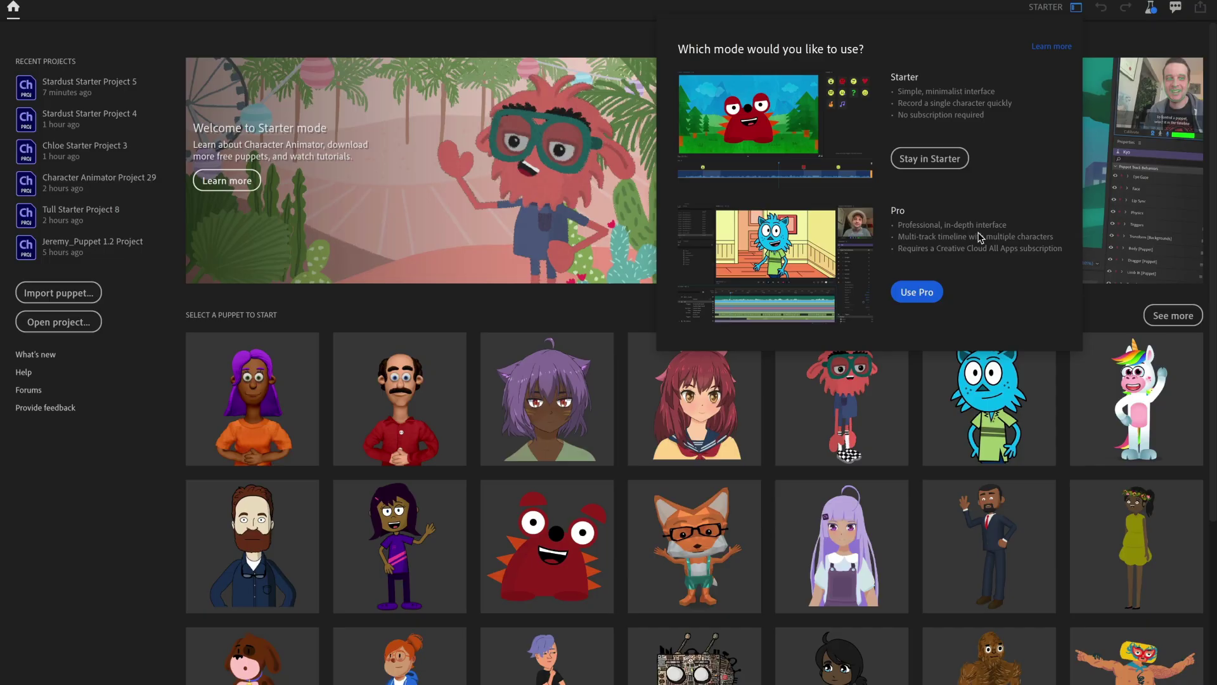
key(Escape)
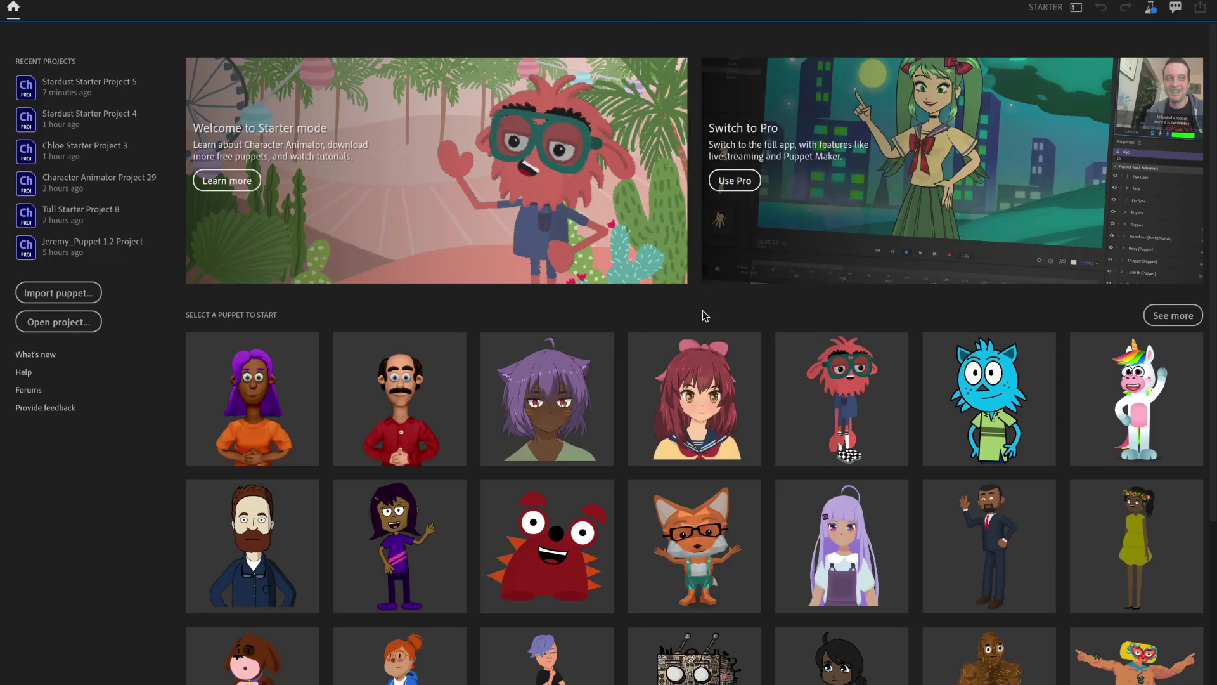
Step: Browse the full gallery of puppets available for starting a Starter mode project
scroll(705, 315, down, 5)
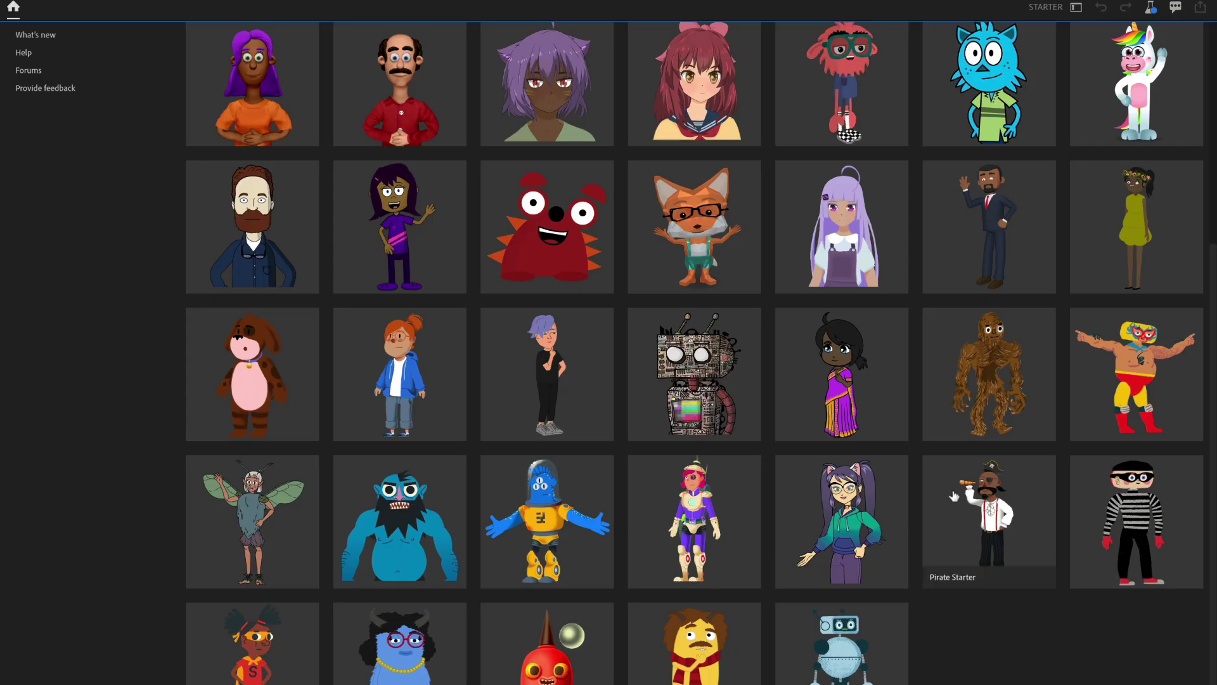
scroll(954, 496, up, 1)
scroll(954, 496, up, 1)
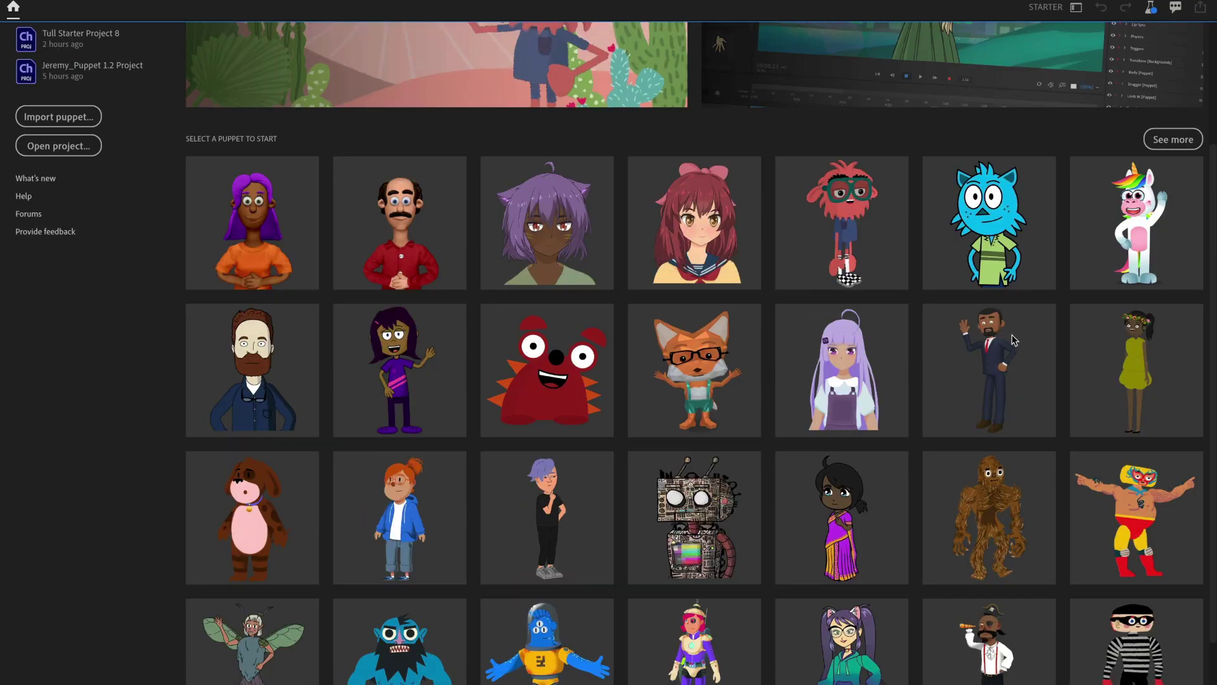
Step: Open the additional puppets web page and look through the free example puppets available for download
scroll(654, 489, up, 3)
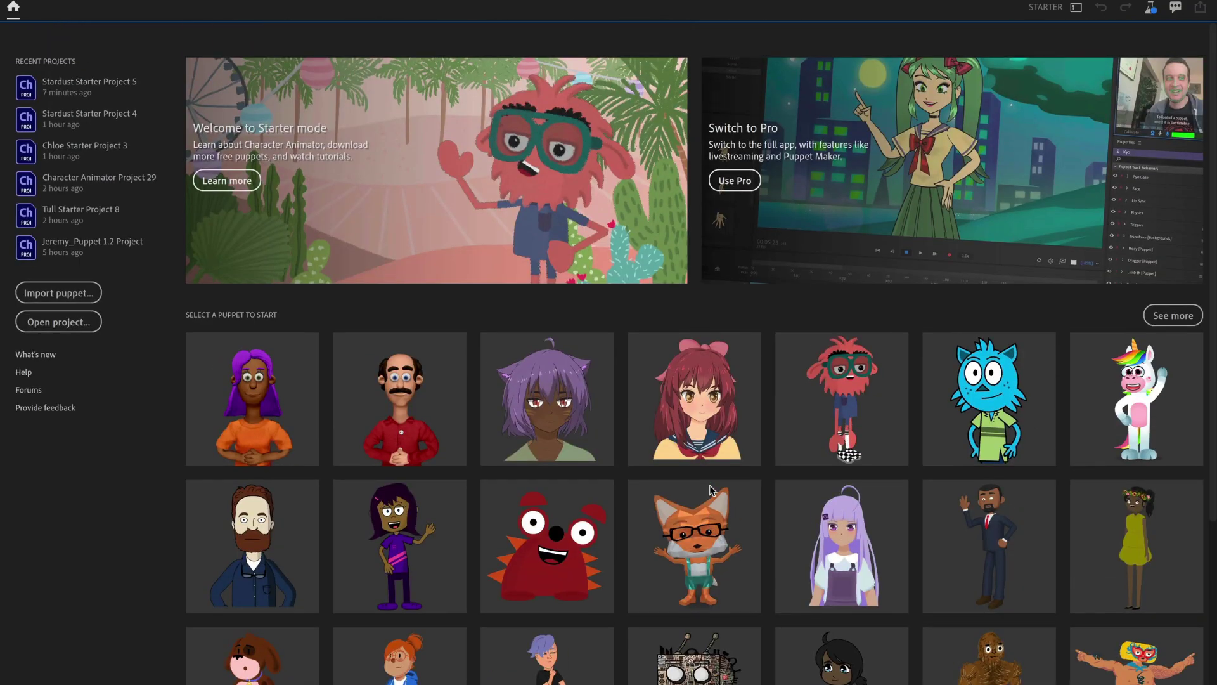
click(95, 293)
click(1195, 319)
scroll(1011, 141, down, 3)
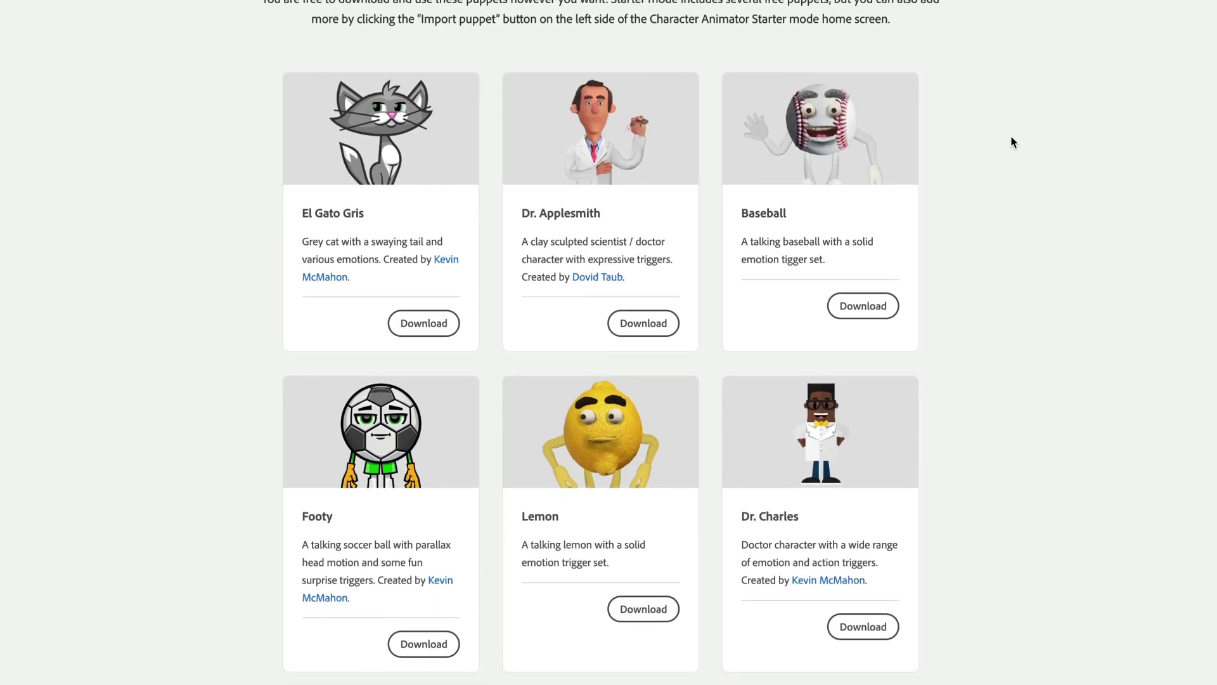
scroll(1011, 139, down, 3)
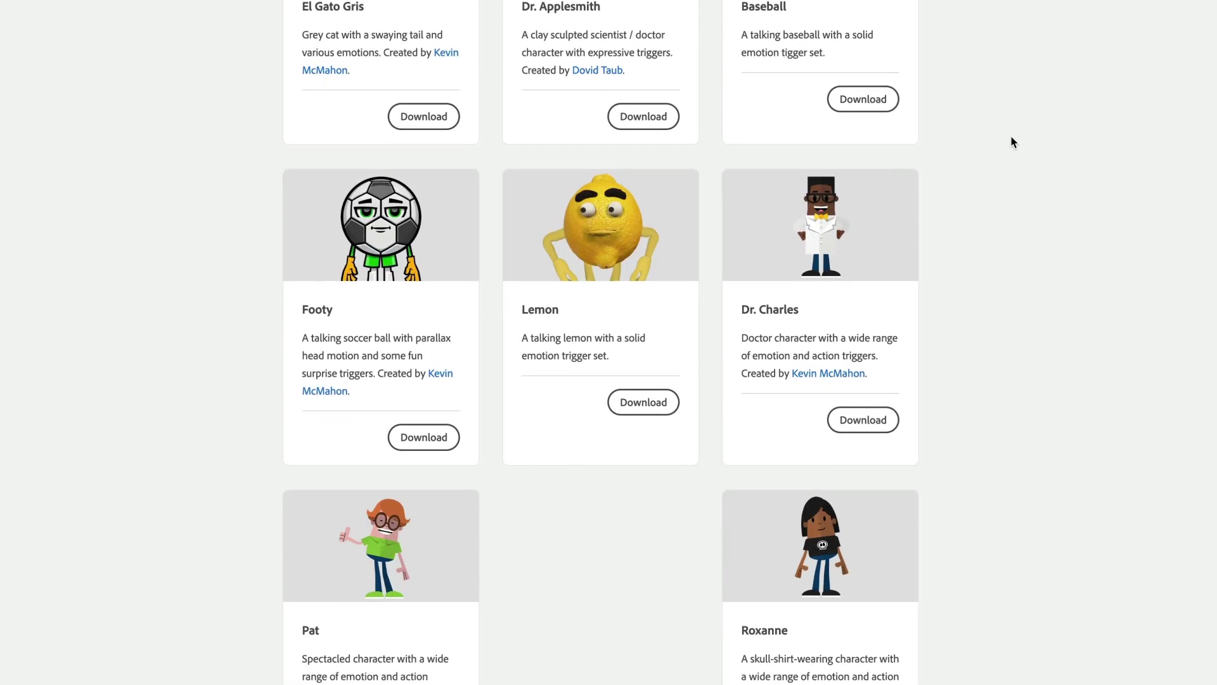
scroll(1011, 141, down, 2)
scroll(1012, 141, up, 5)
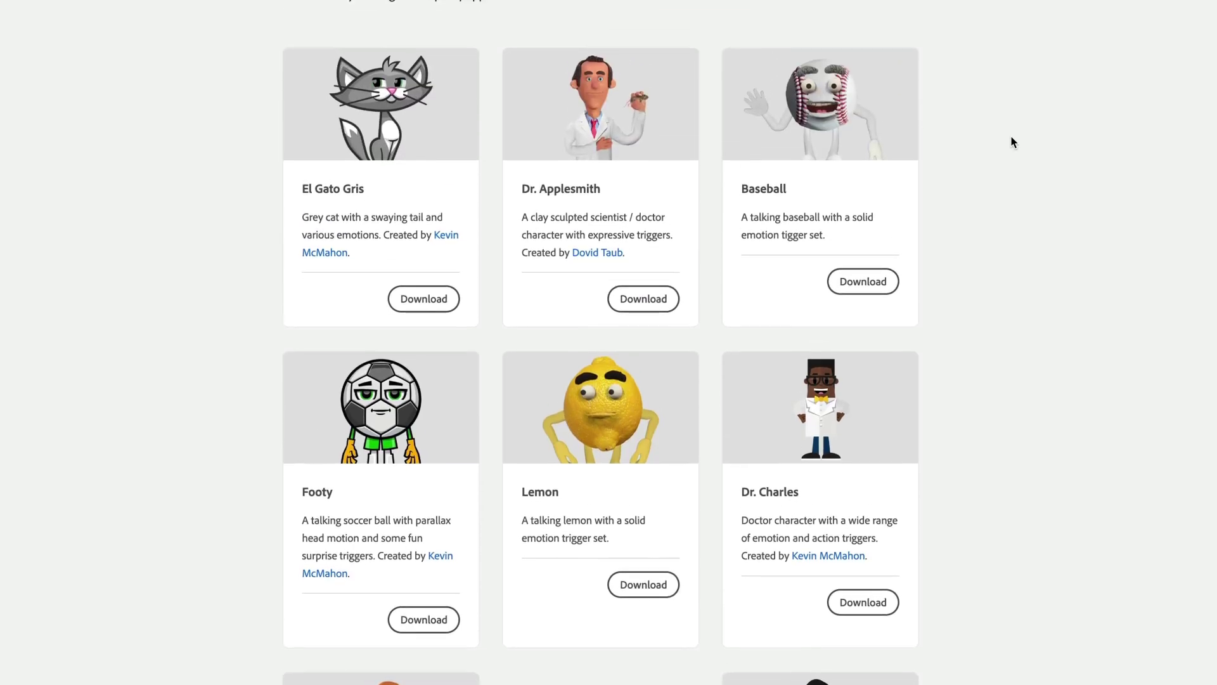
scroll(1013, 140, up, 2)
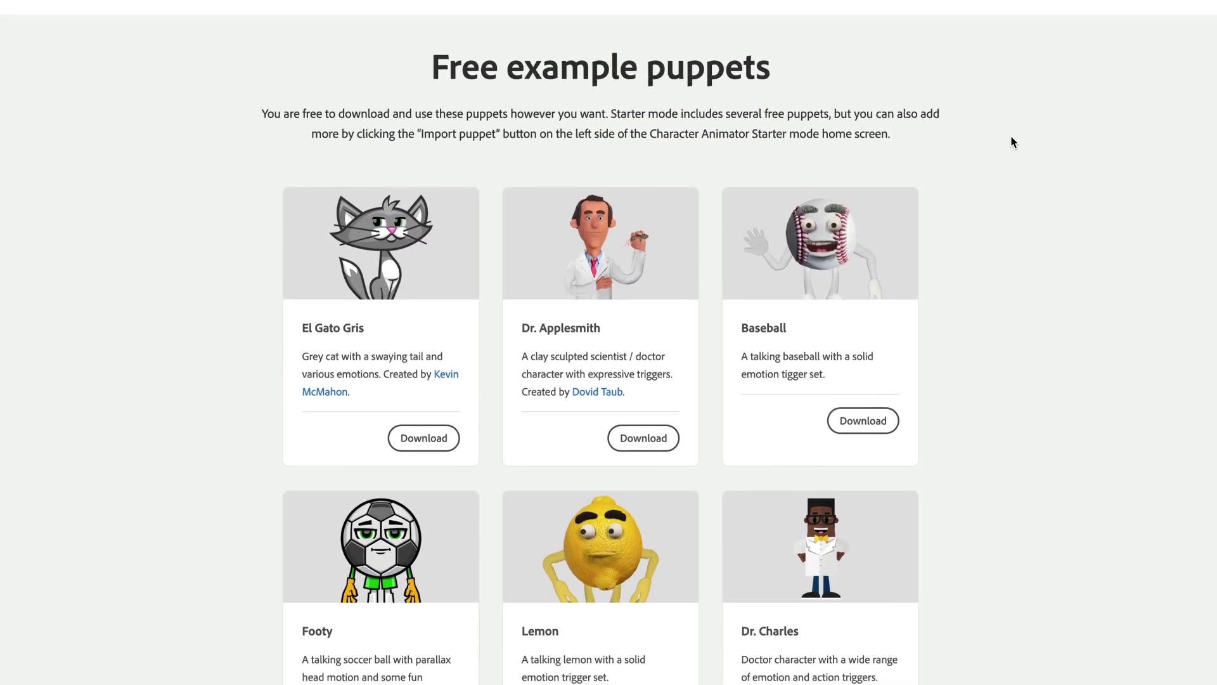
scroll(1012, 141, down, 1)
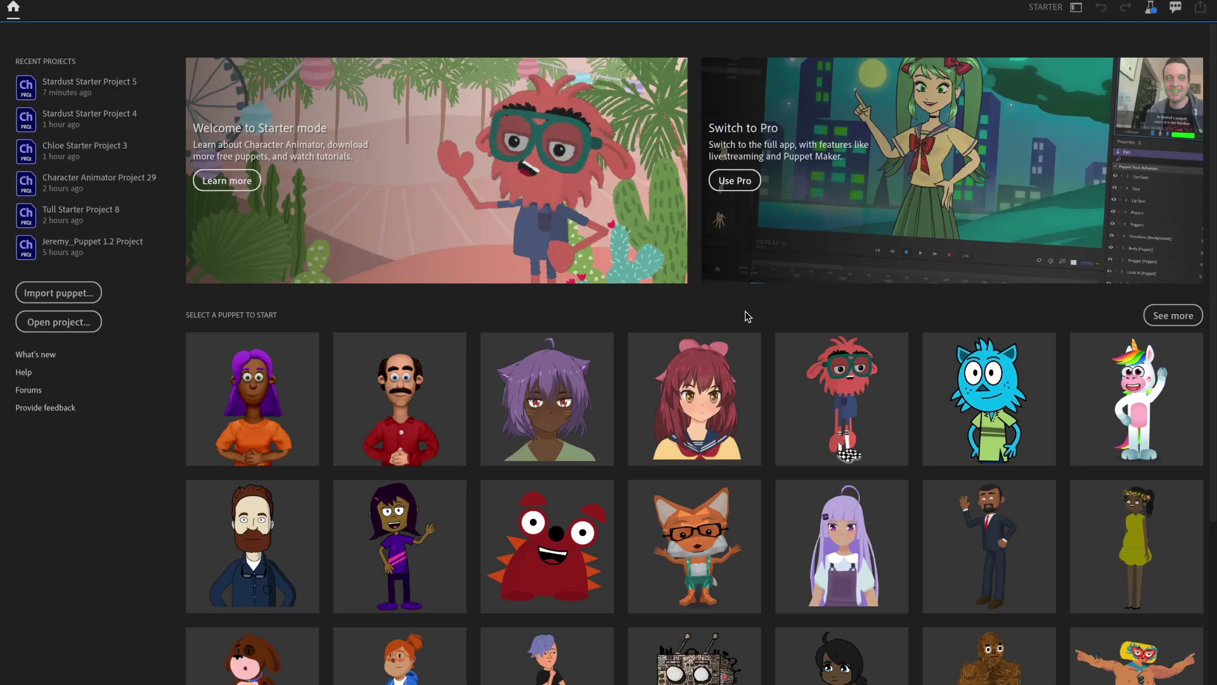
Step: Start a Starter mode project with the winged, antlered Eyva puppet from the home screen gallery
scroll(745, 312, down, 5)
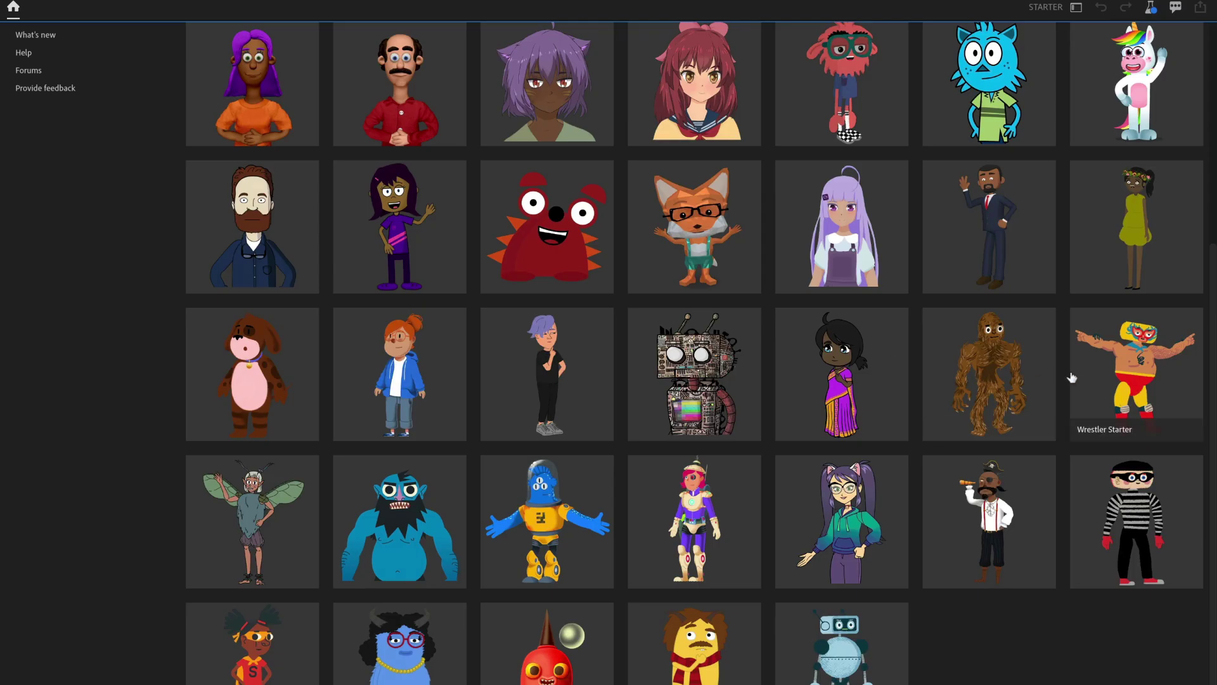
click(258, 502)
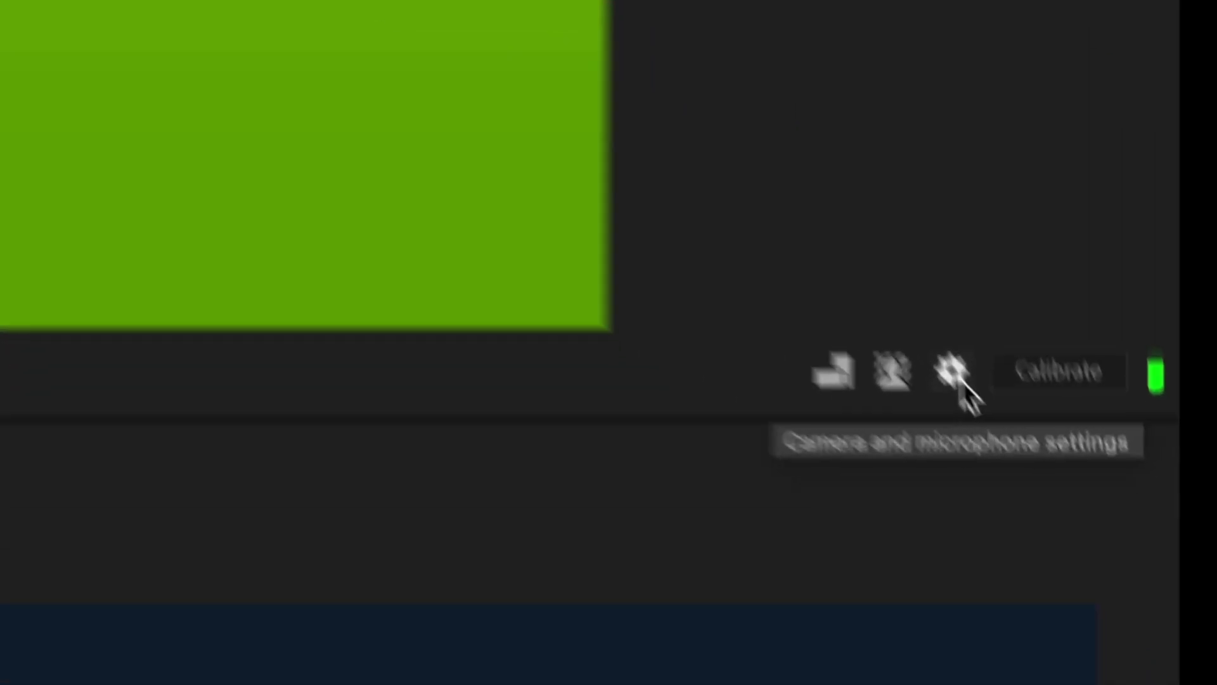
Step: Check the camera and audio hardware settings, keeping System Default - C-Media USB Audio Device as the default input
click(830, 216)
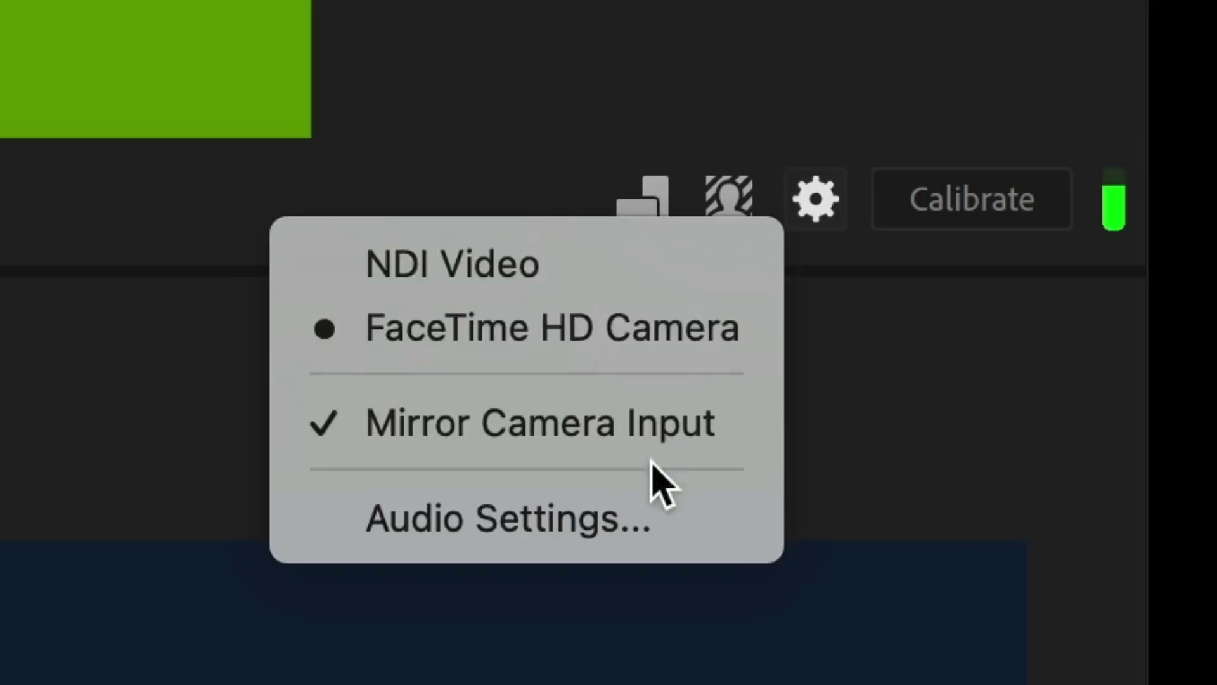
click(645, 535)
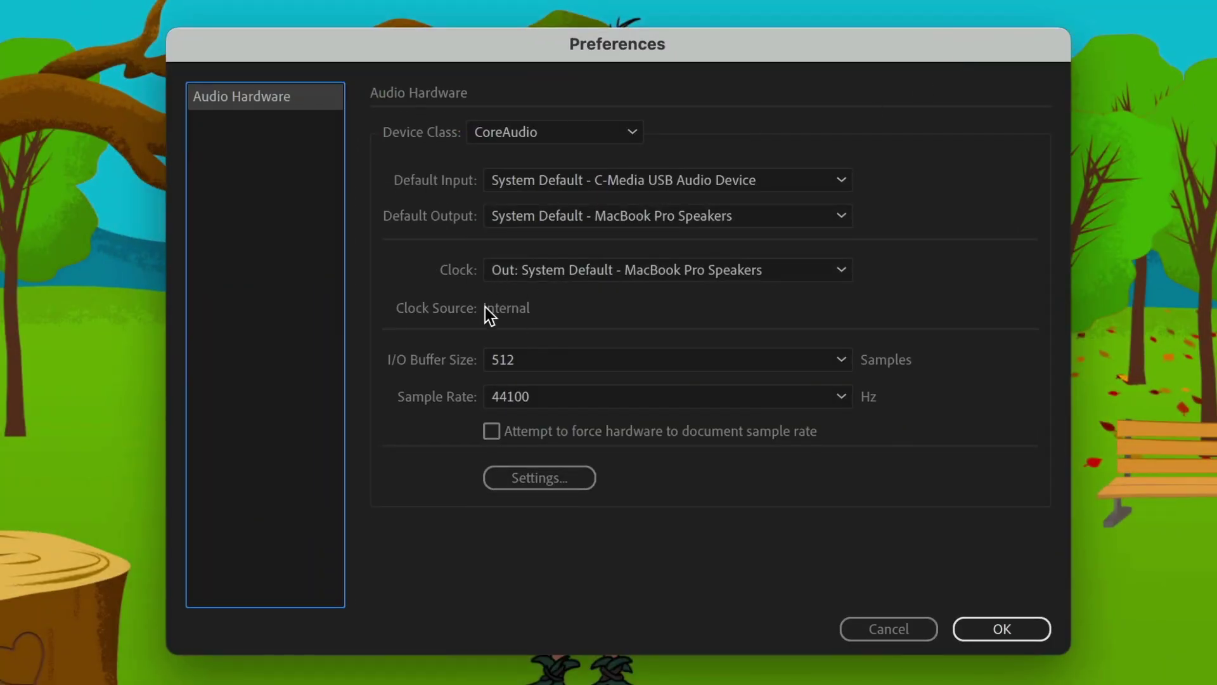
click(644, 172)
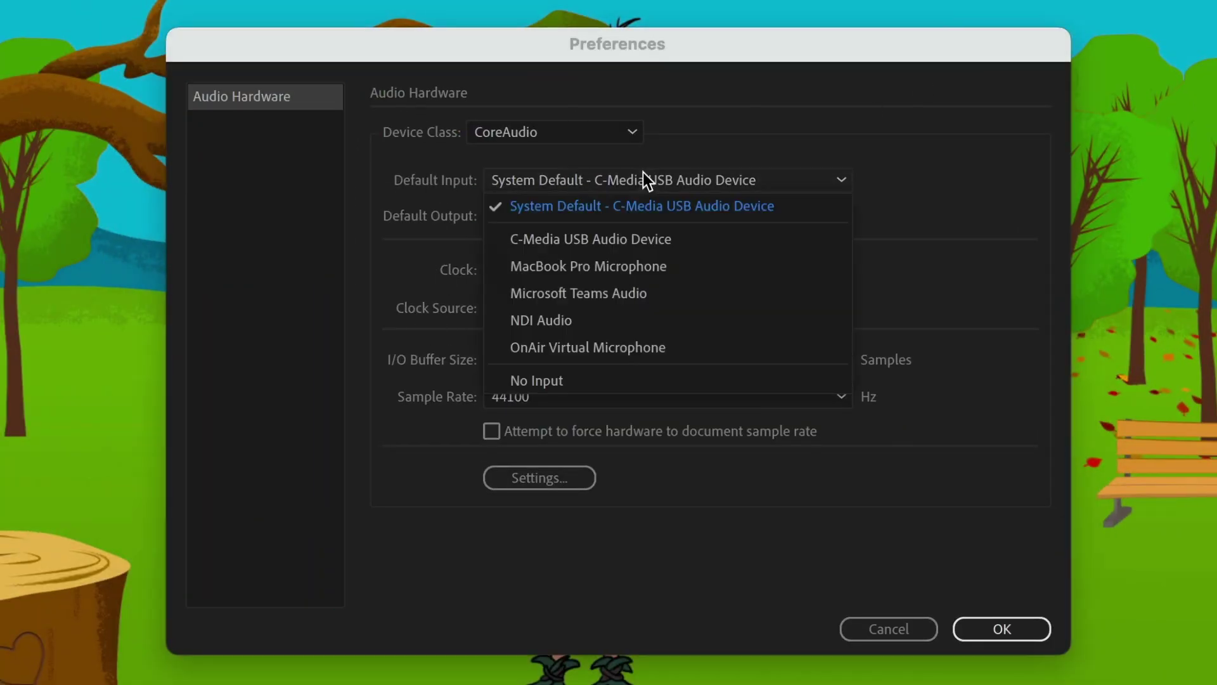
click(973, 189)
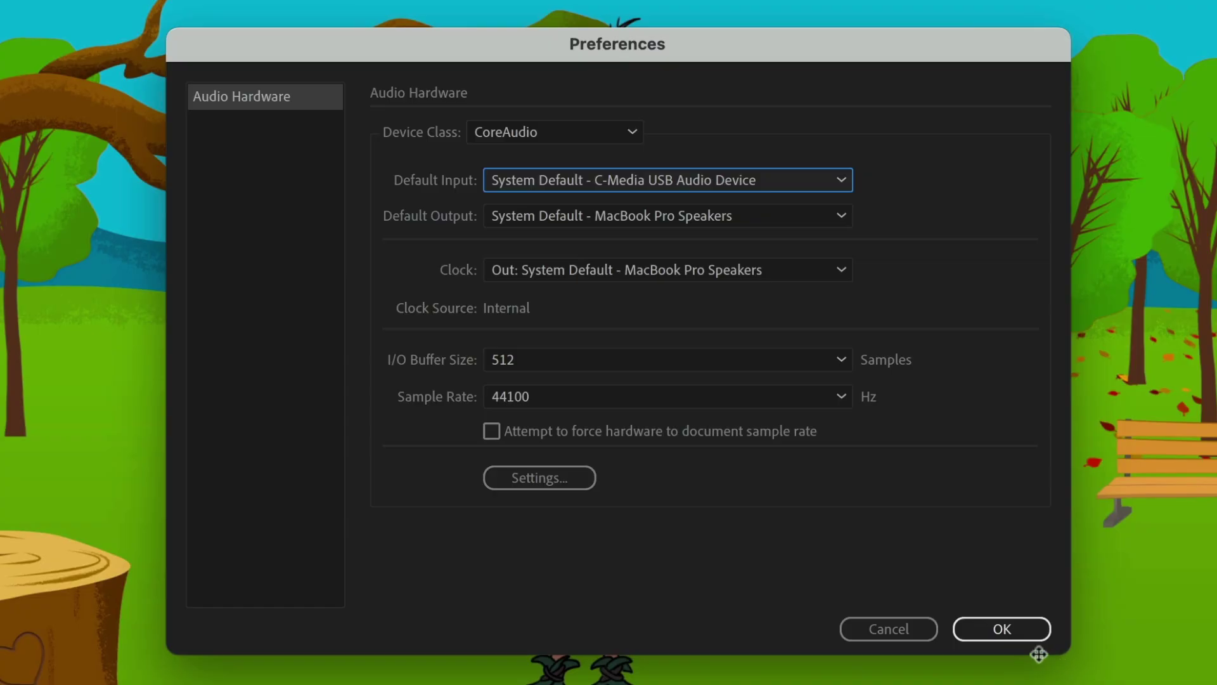
click(1008, 629)
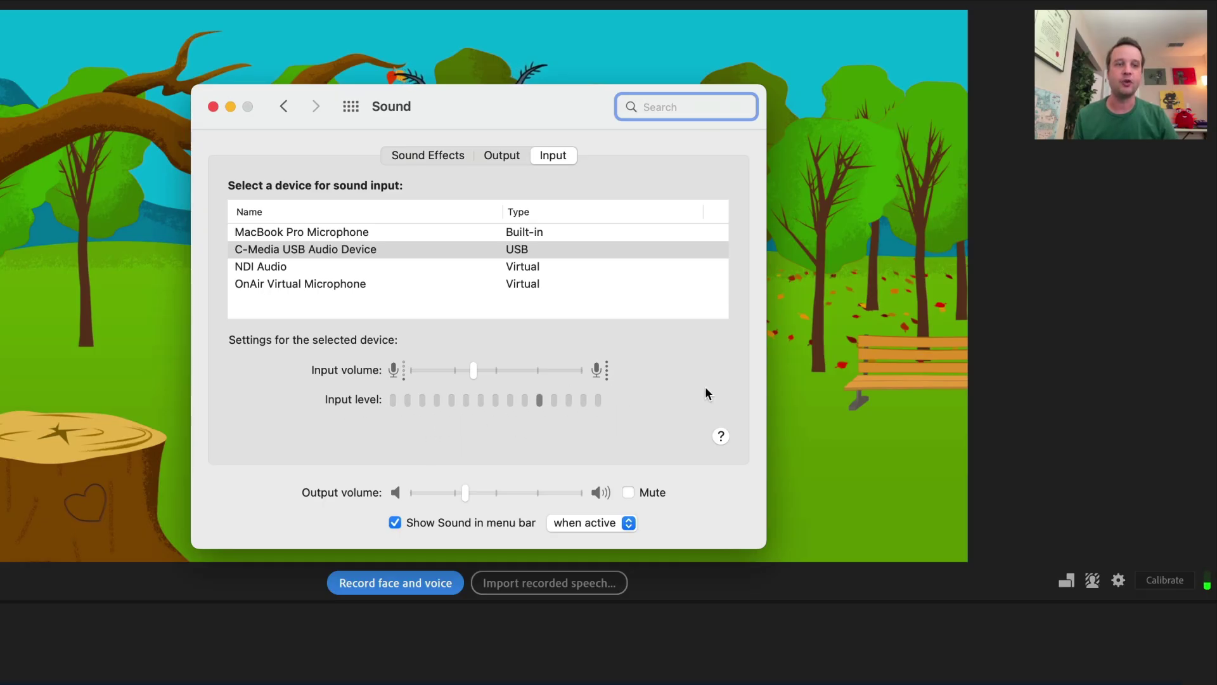
click(1081, 336)
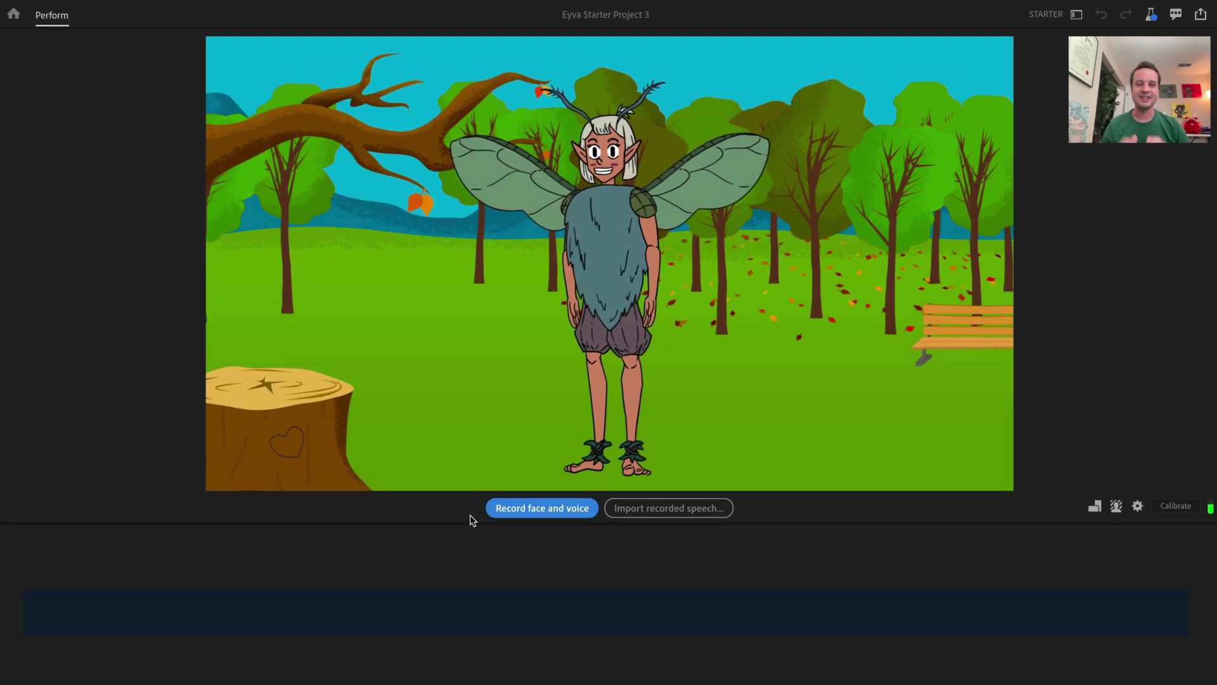
Step: Record a face and voice performance of about 36 seconds with the puppet and play back the take
click(544, 514)
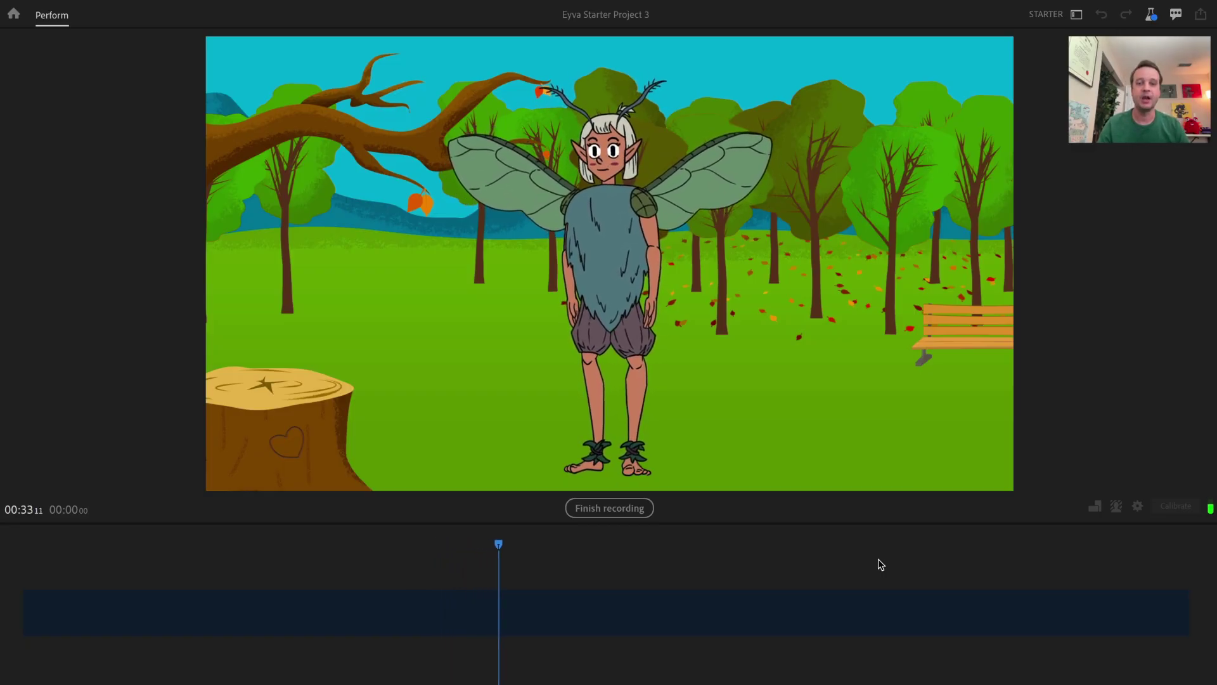
click(644, 512)
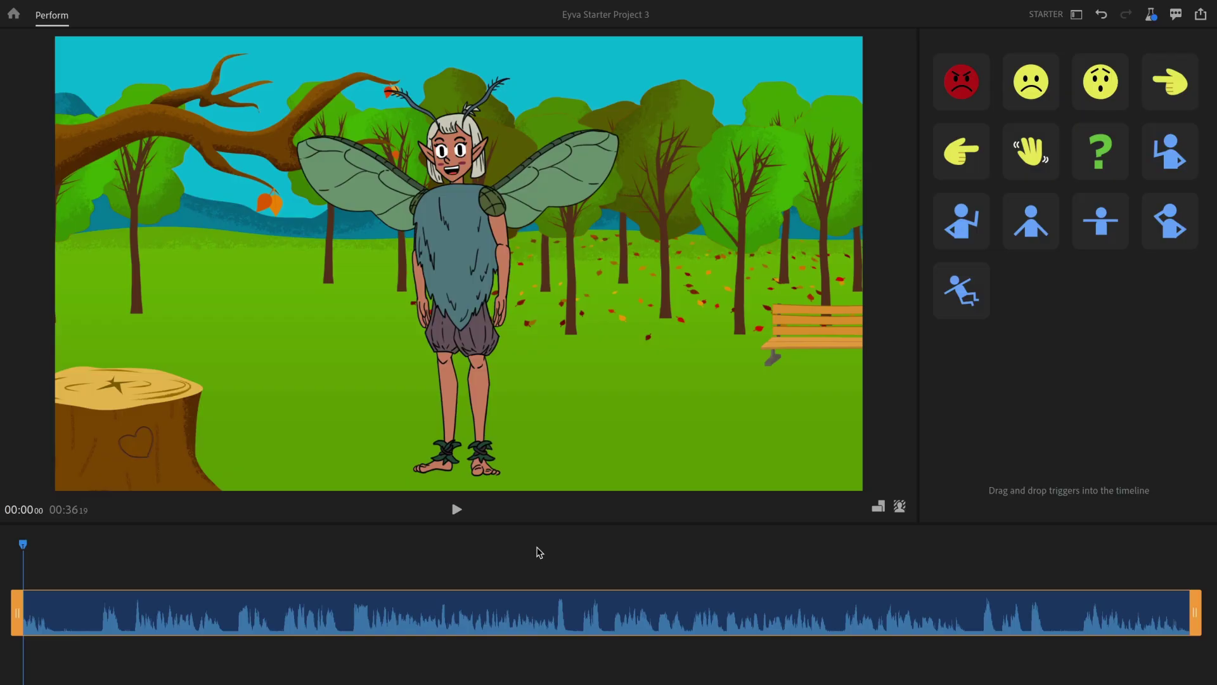
drag(40, 548, 84, 544)
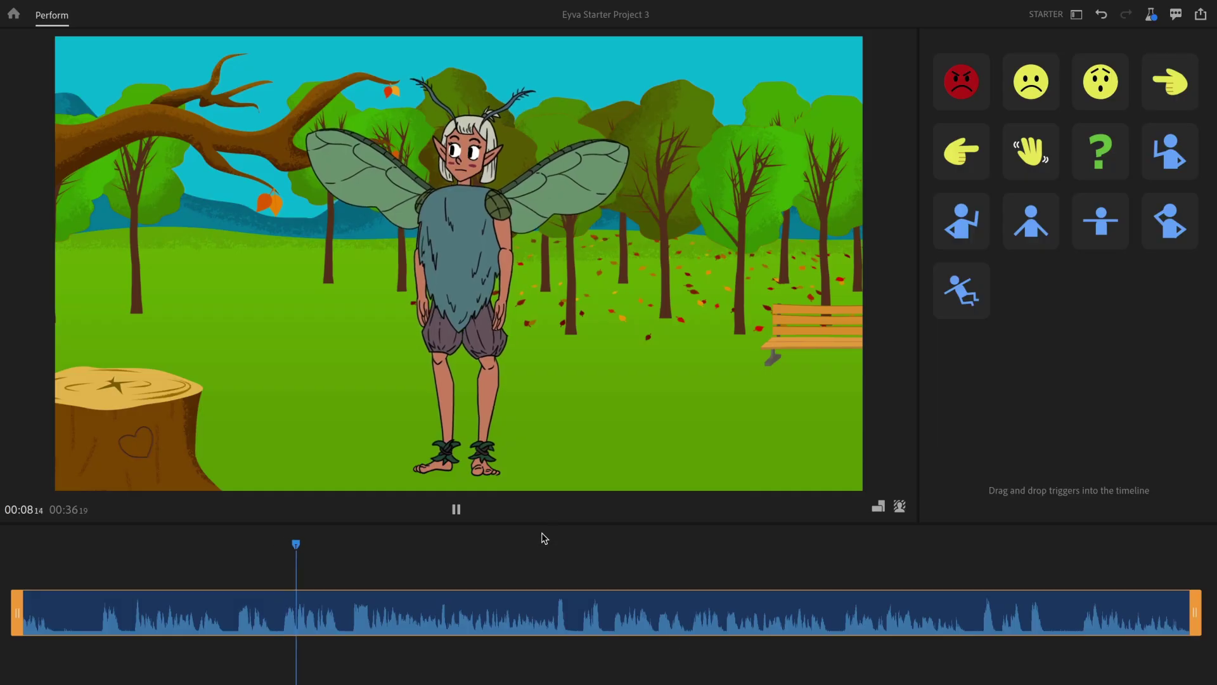
key(space)
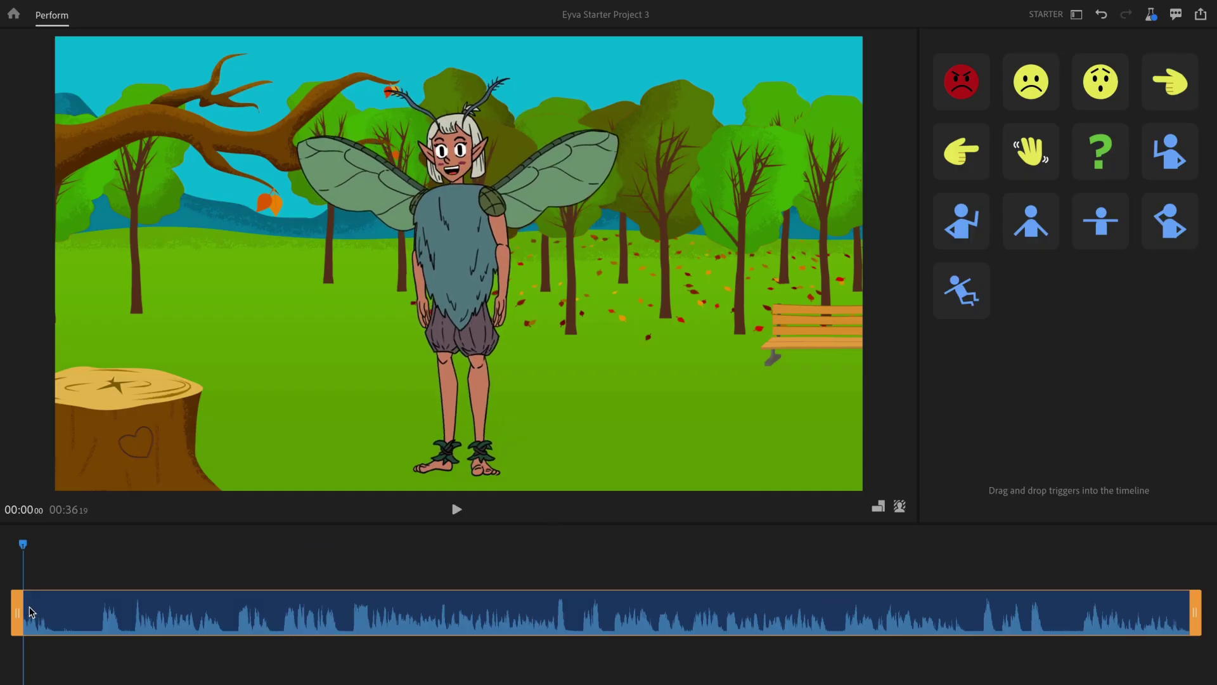
Step: Trim the recorded take so it starts at about 00:02, and cut off the unwanted speech at its end
drag(14, 616, 86, 616)
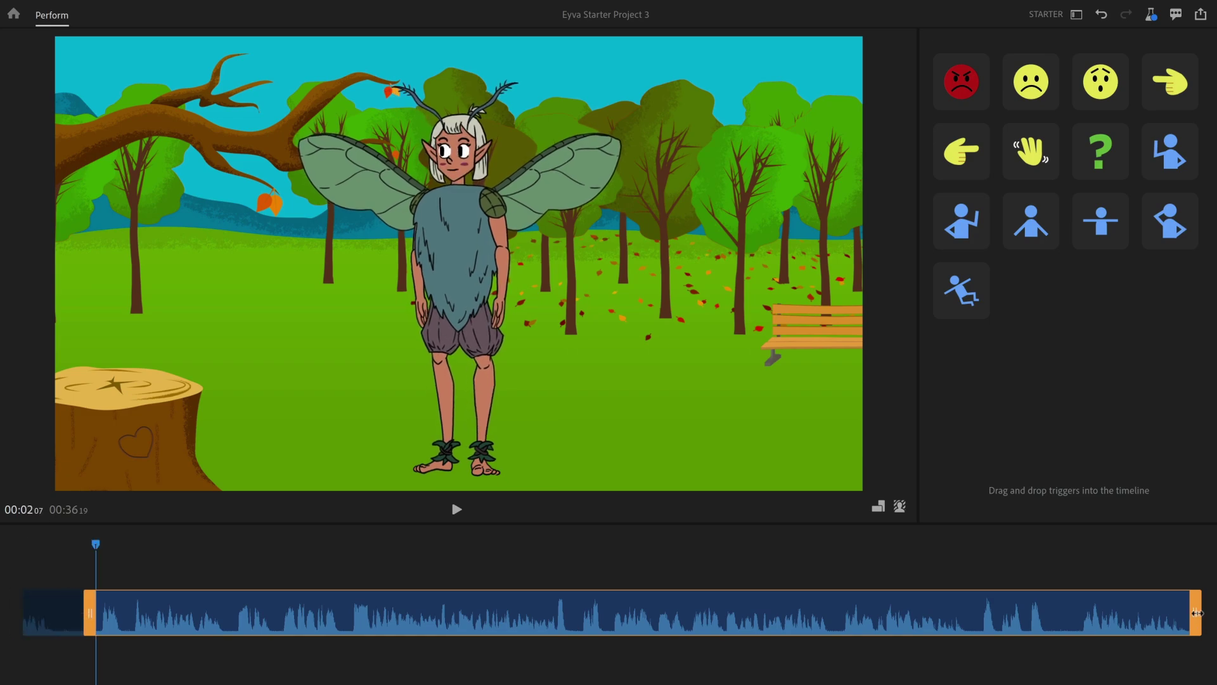
drag(1198, 616, 1060, 615)
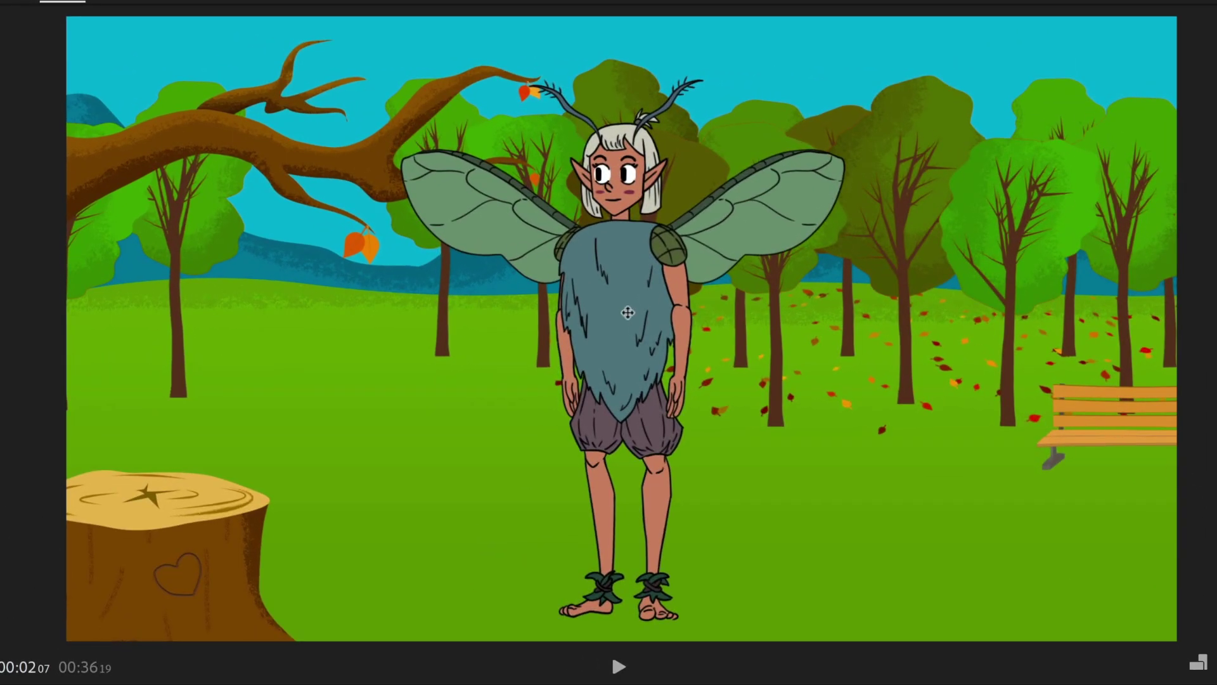
Step: Try moving the puppet sideways out of the scene, and undo the move
drag(624, 305, 1214, 304)
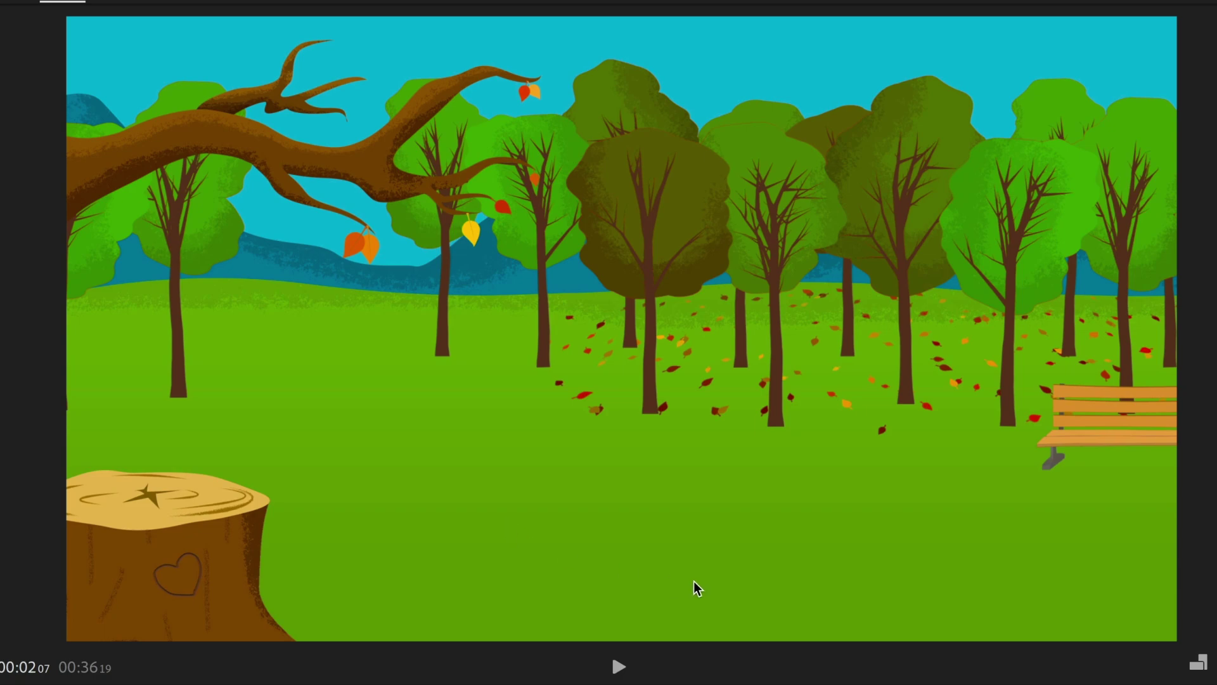
key(ctrl+z)
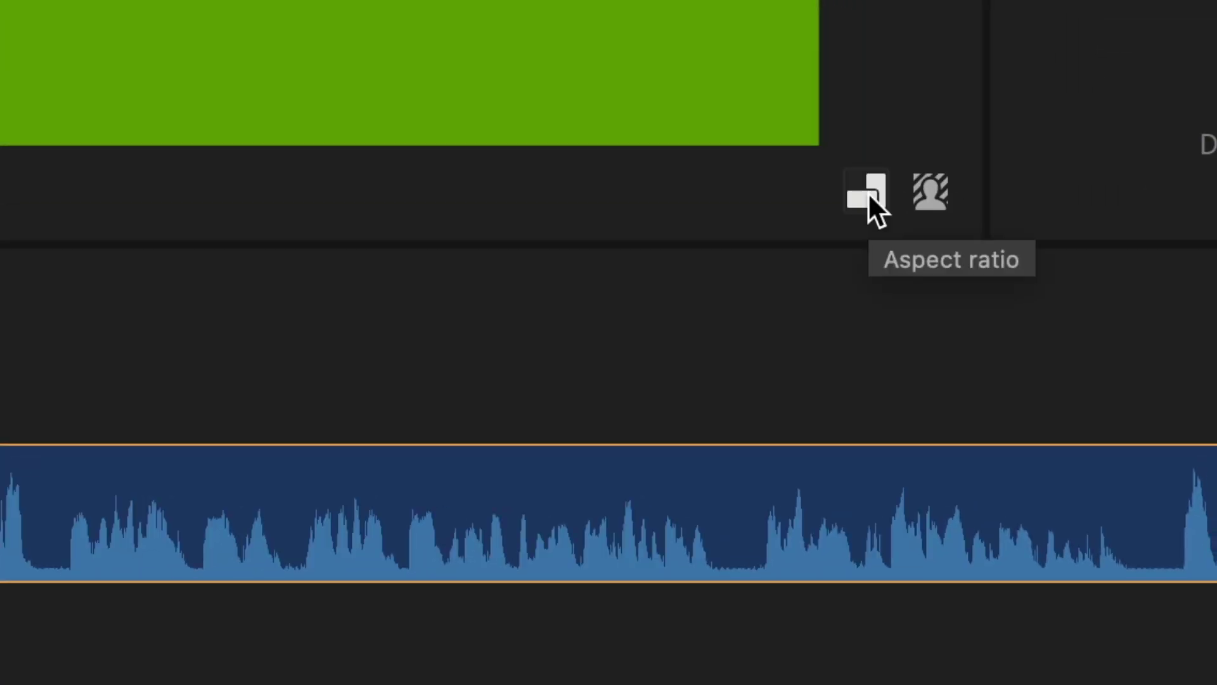
Step: Try the Portrait aspect ratio for the scene and scrub through the take to preview the framing
click(868, 192)
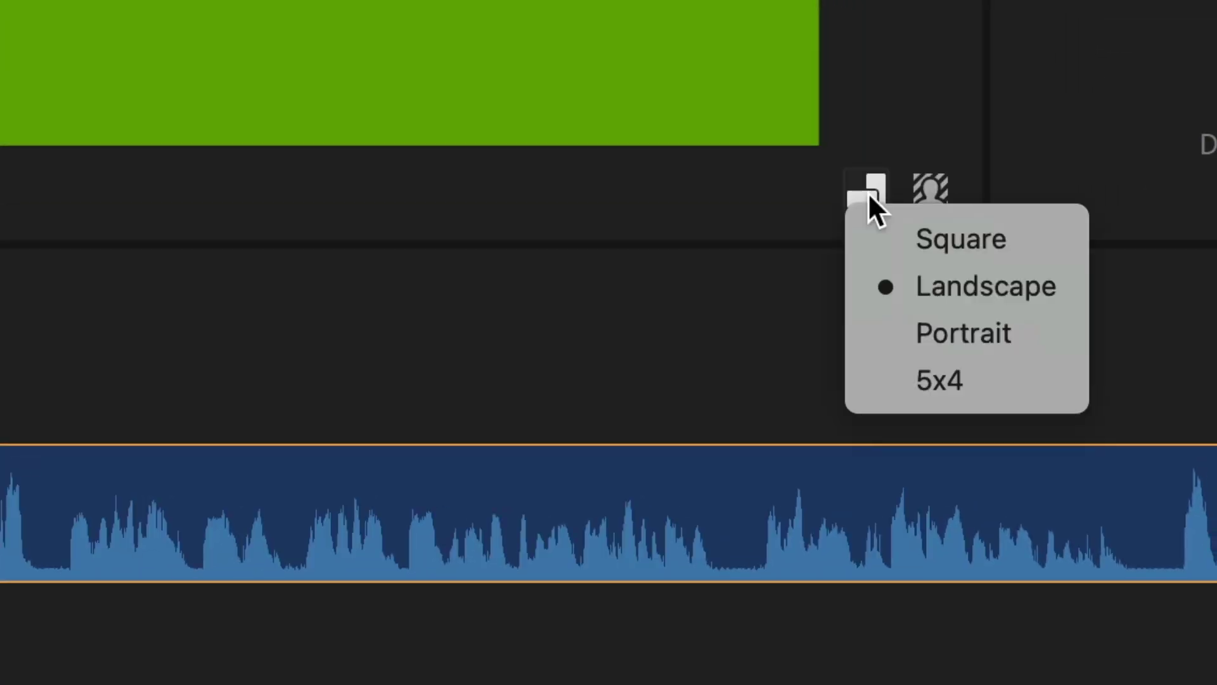
click(964, 333)
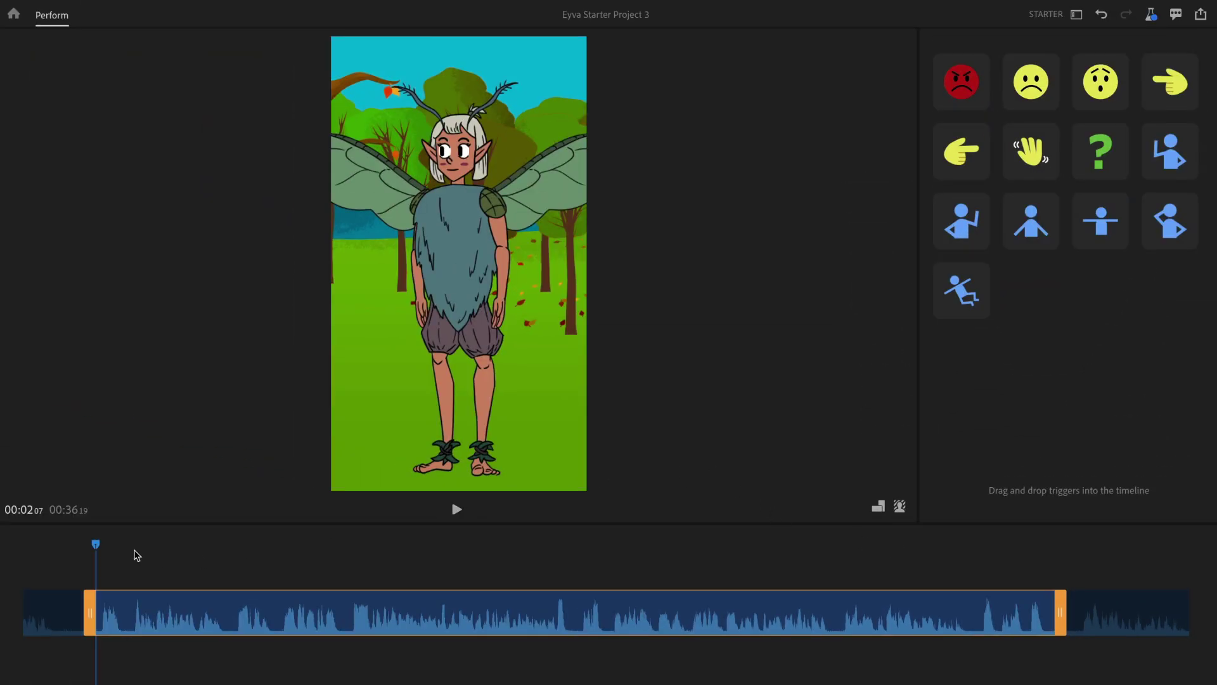
drag(96, 550, 520, 552)
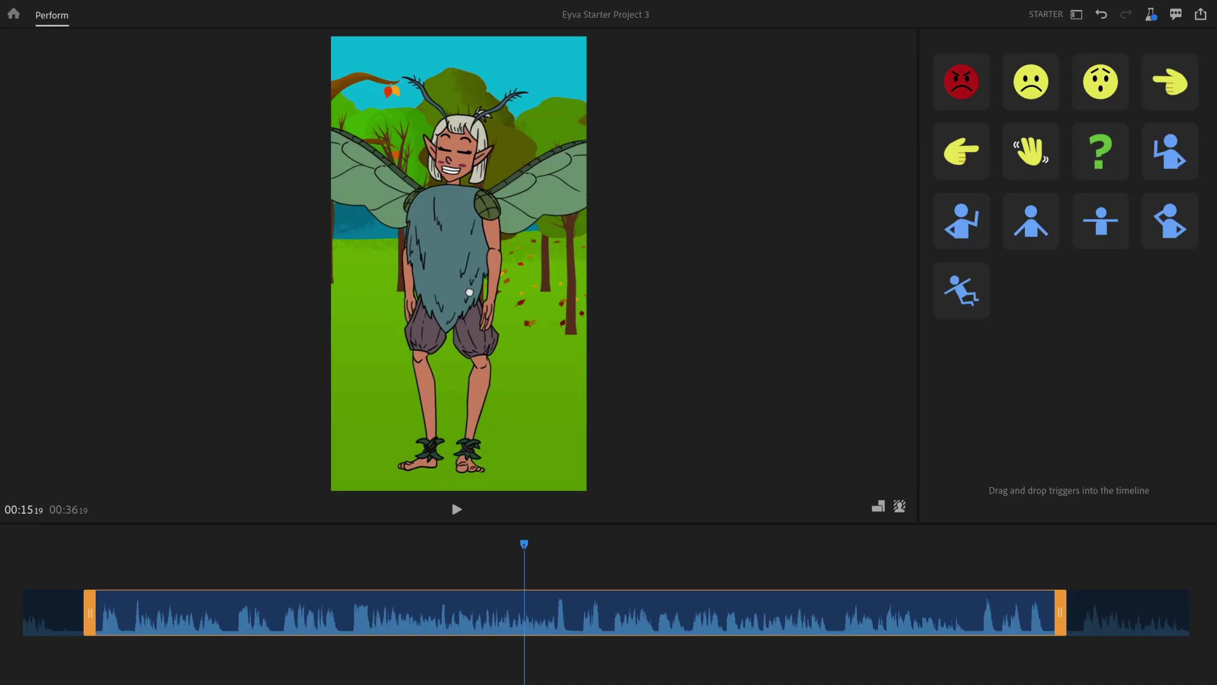
drag(531, 547, 88, 559)
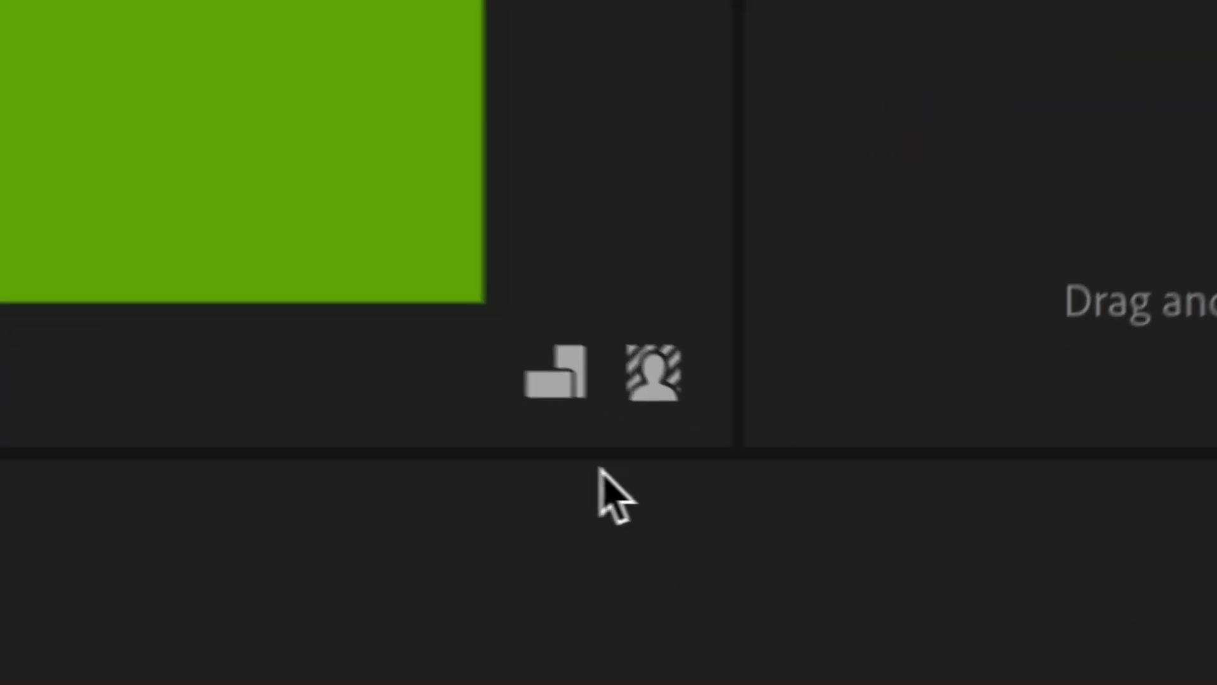
Step: Try several scene backgrounds, including Hill, Desert and Studio, and apply the green landscape with pink-red trees
click(636, 368)
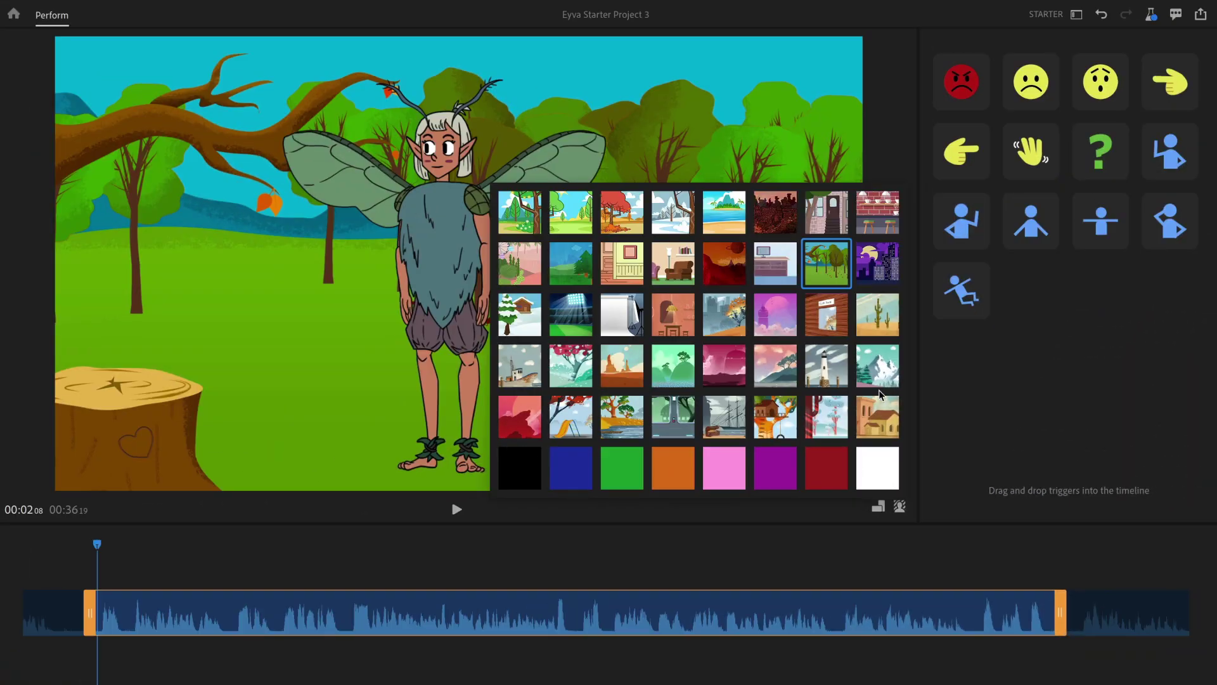
click(677, 365)
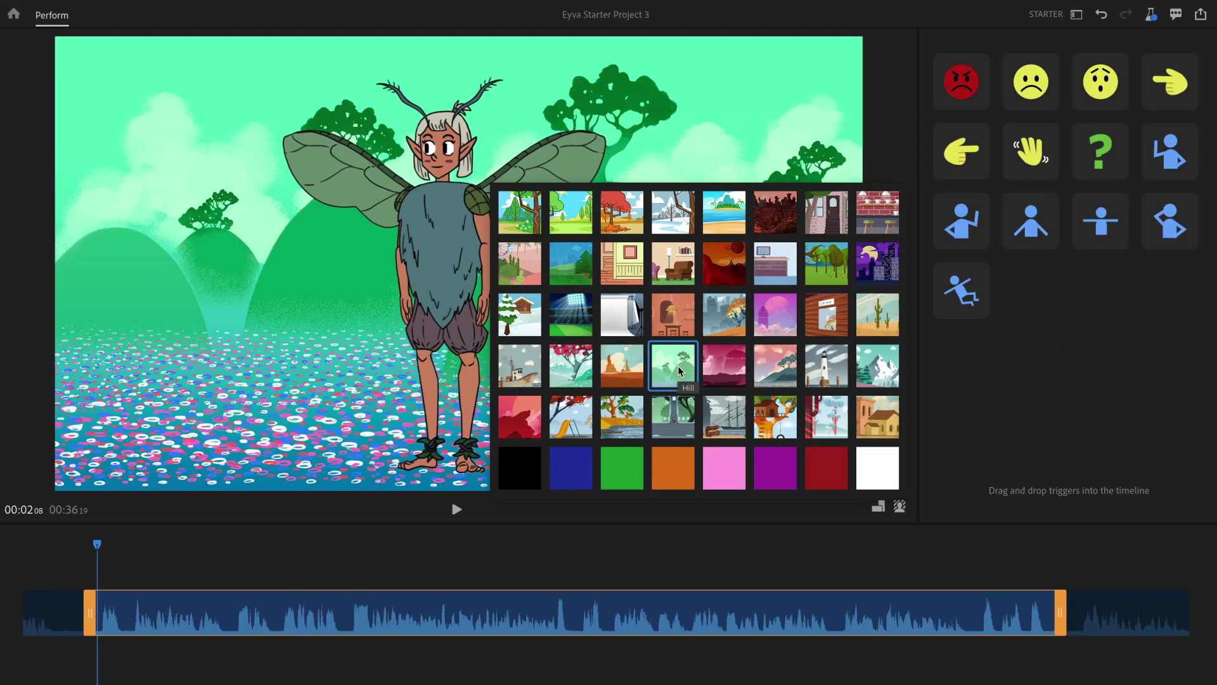
click(770, 370)
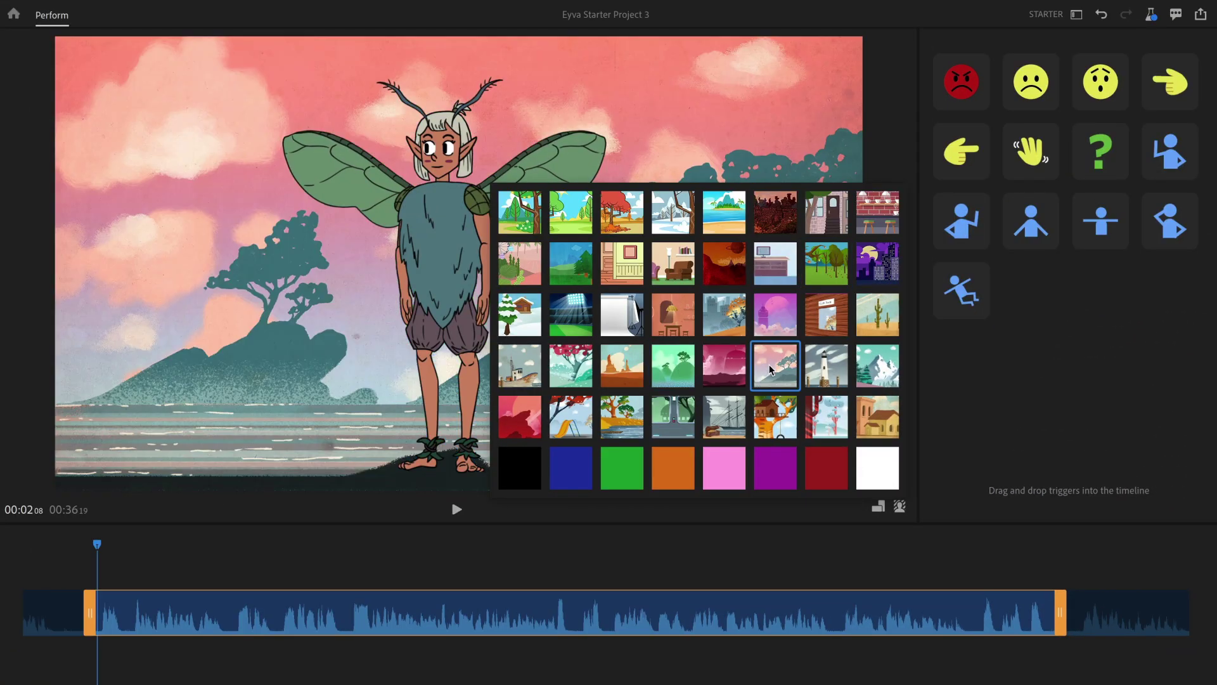
click(827, 315)
click(875, 321)
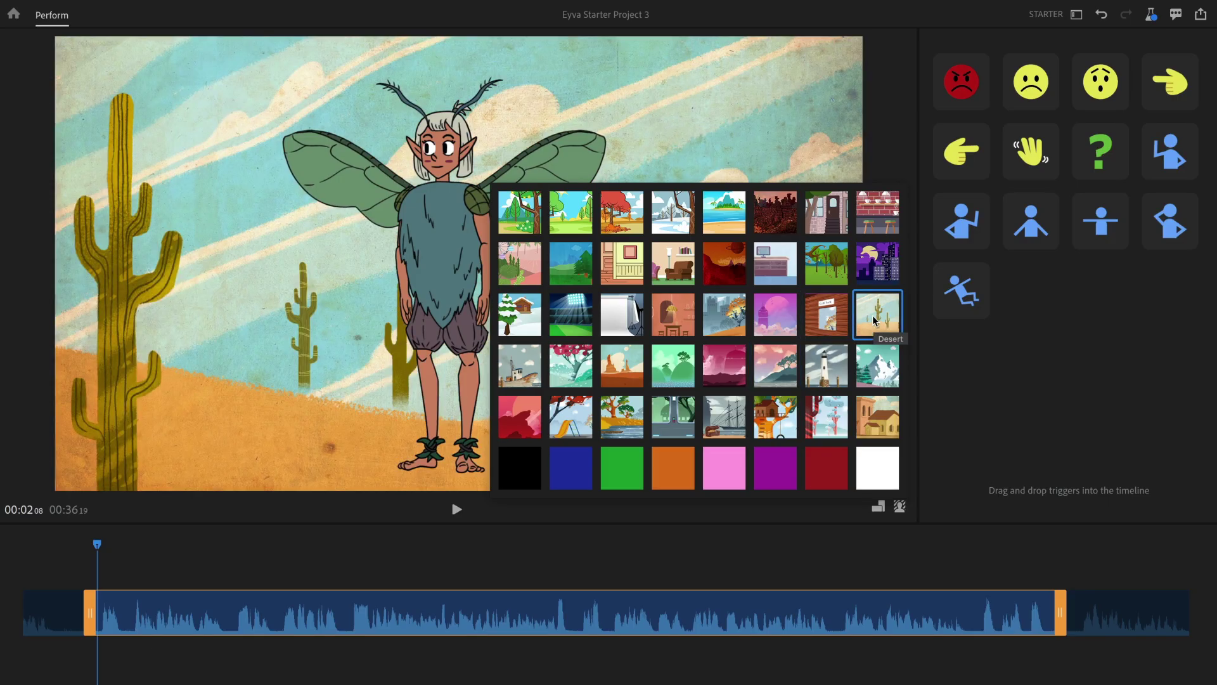
click(723, 263)
click(615, 311)
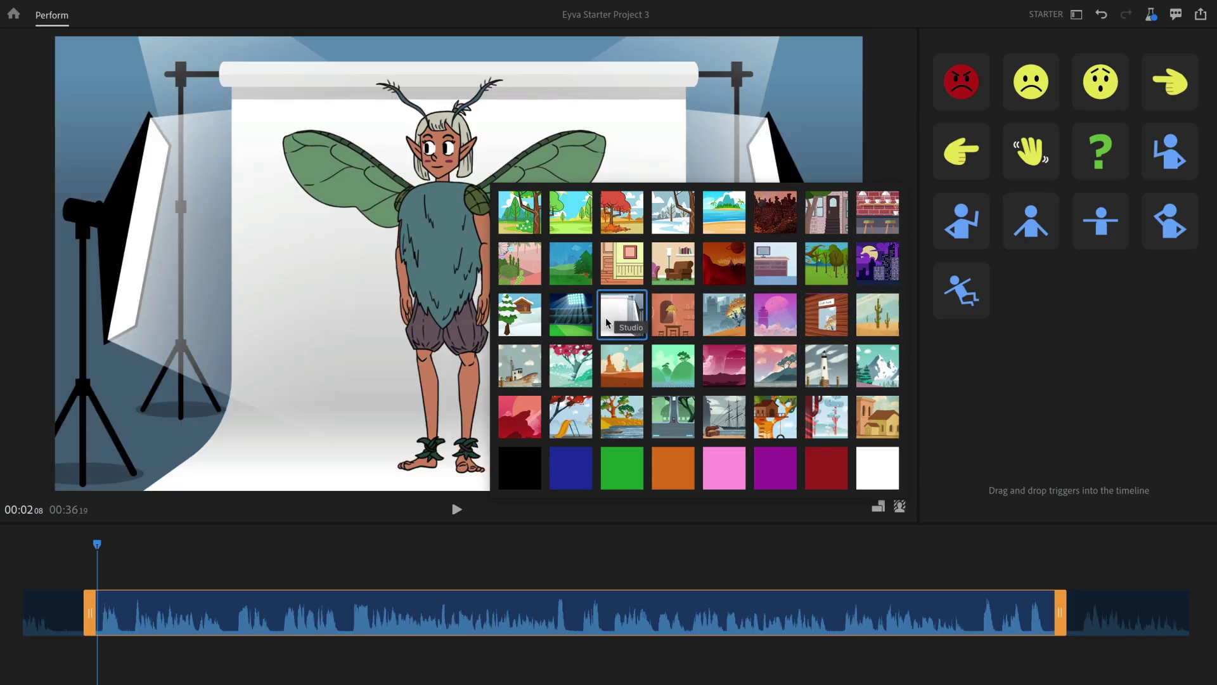
click(582, 358)
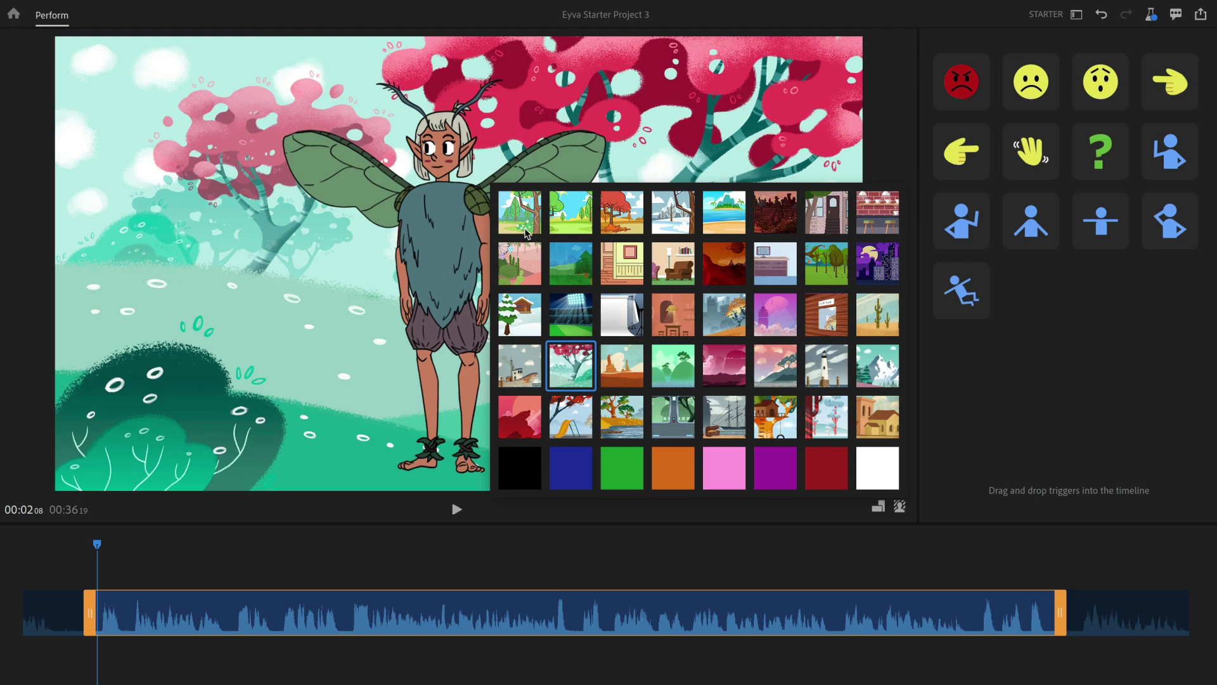
click(897, 508)
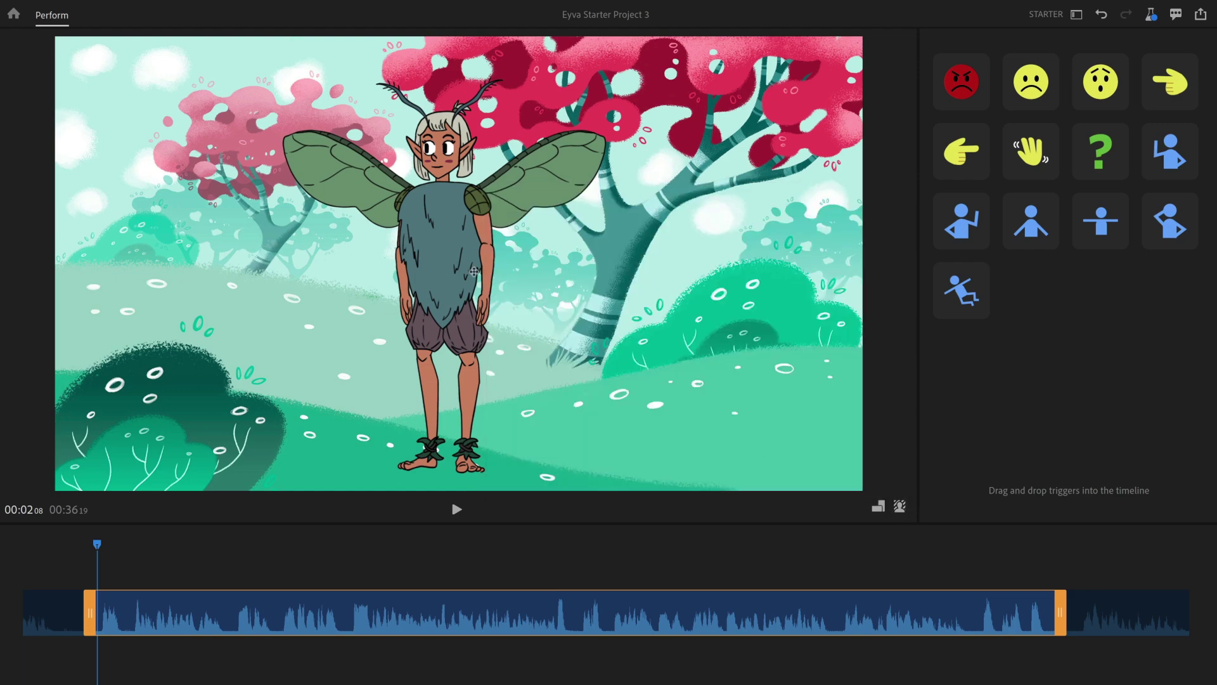
Step: Shift the puppet slightly within the new background and move the playhead to about 00:06
mouse_move(474, 272)
mouse_down()
mouse_move(452, 277)
mouse_move(482, 279)
mouse_up()
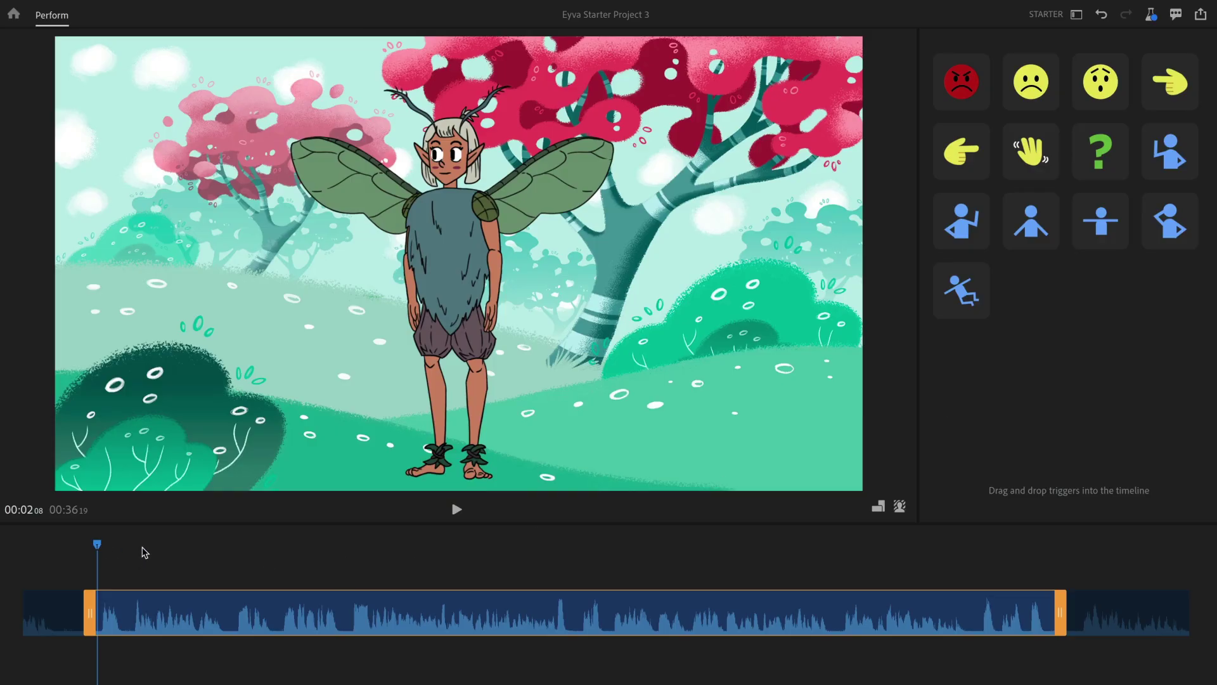
drag(101, 557, 211, 557)
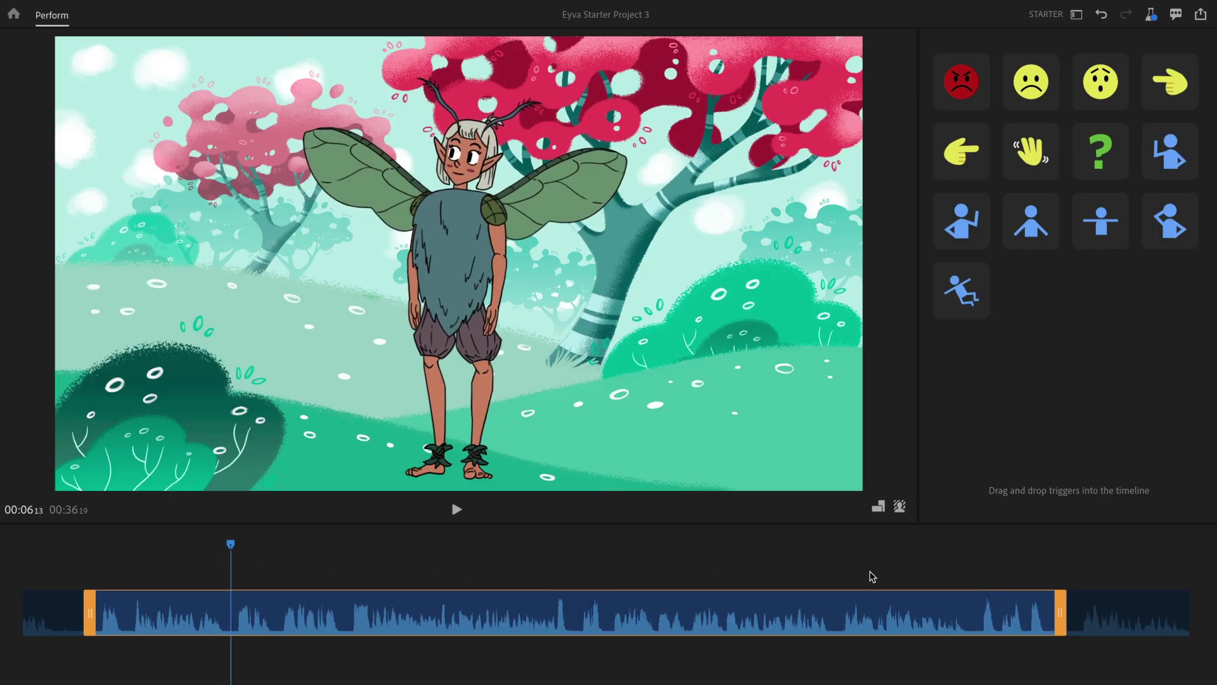
Step: Preview the Angry, Sad and Shocked expression triggers and the first pointing trigger on the puppet
click(950, 84)
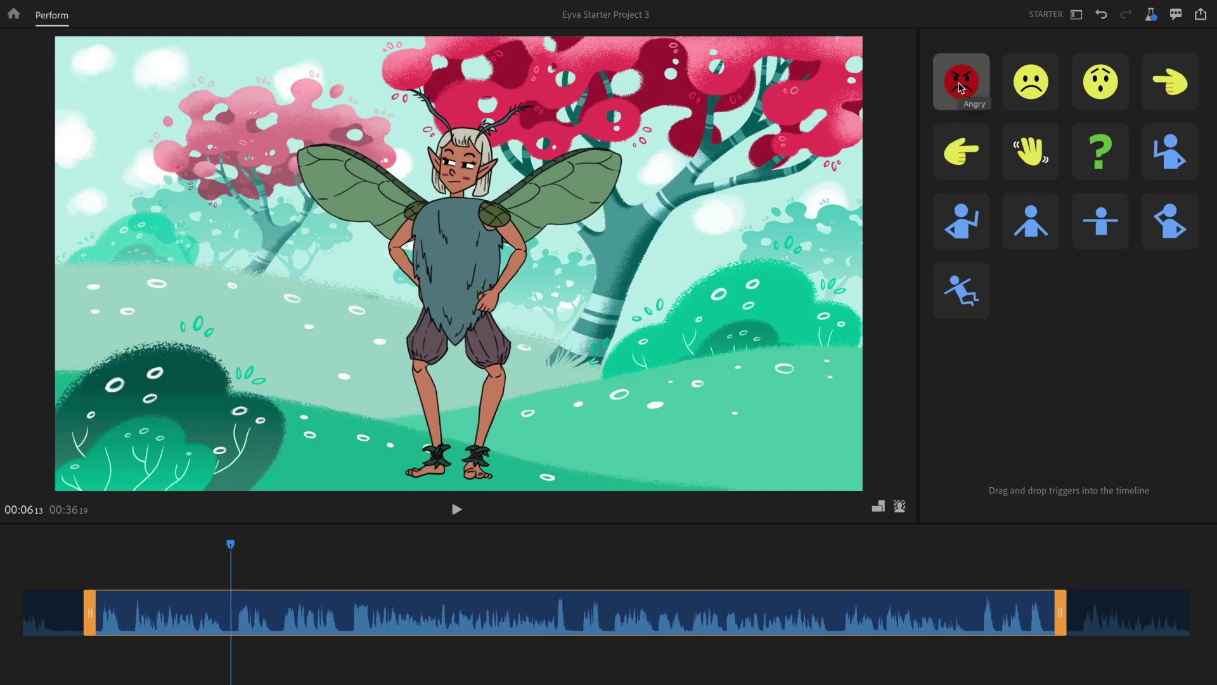
click(1023, 88)
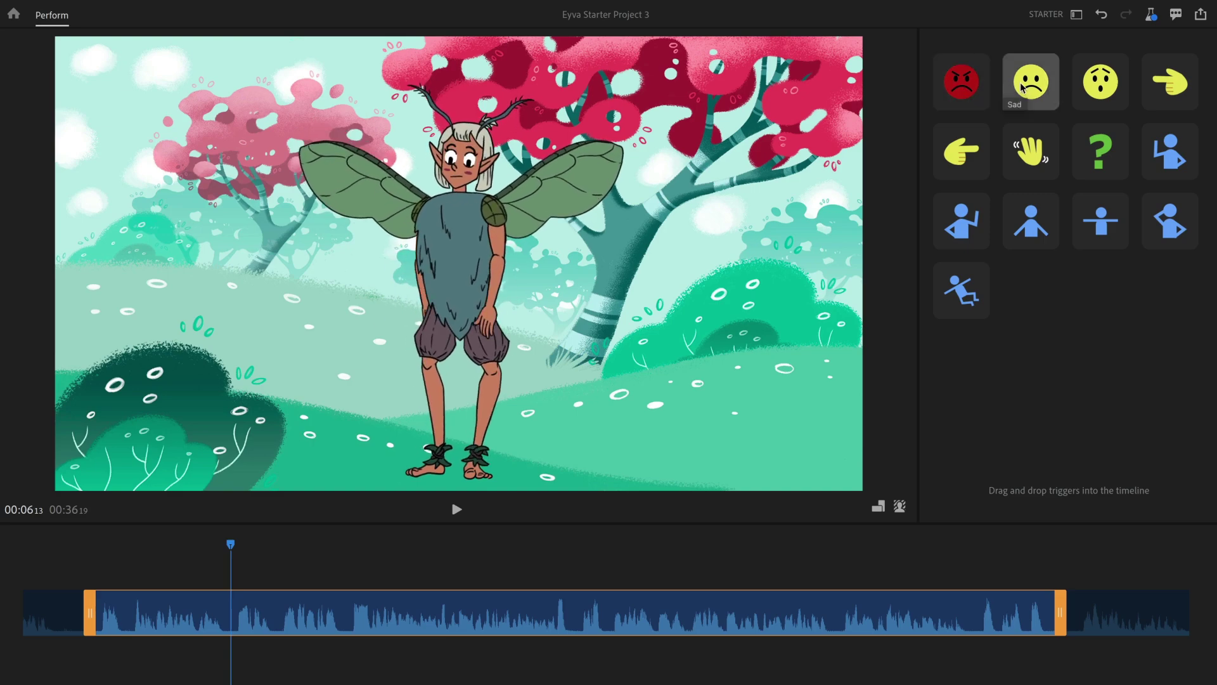
click(959, 80)
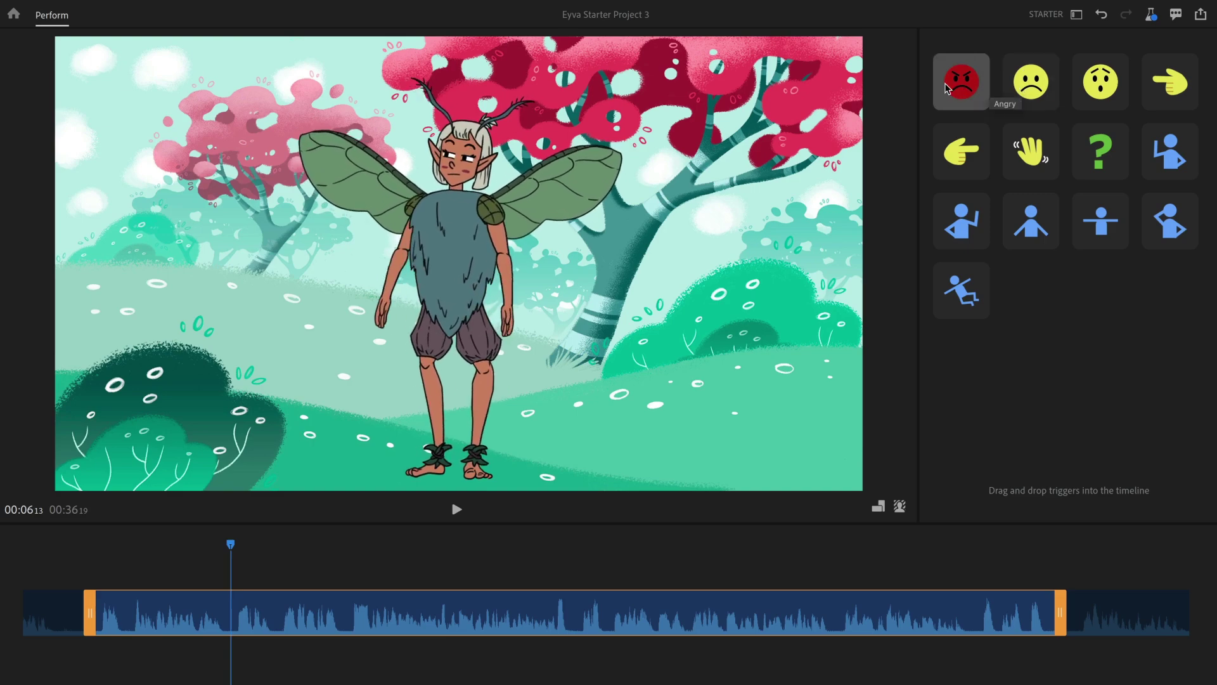
click(1014, 88)
click(1100, 80)
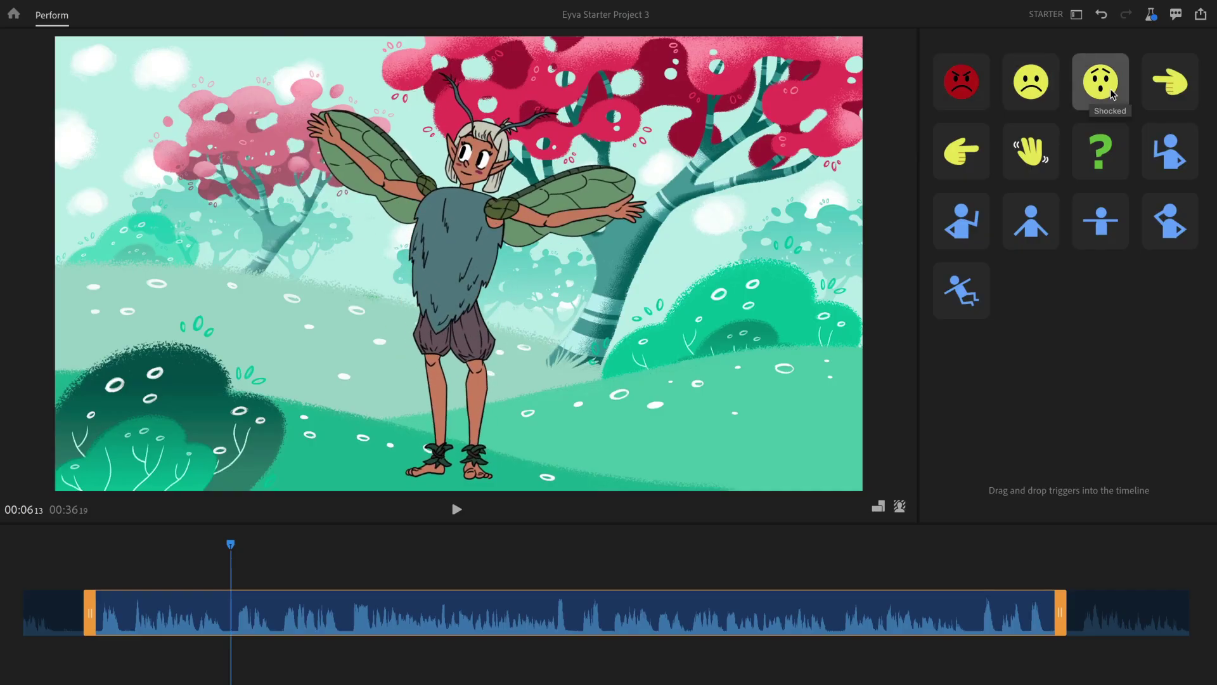
click(1189, 95)
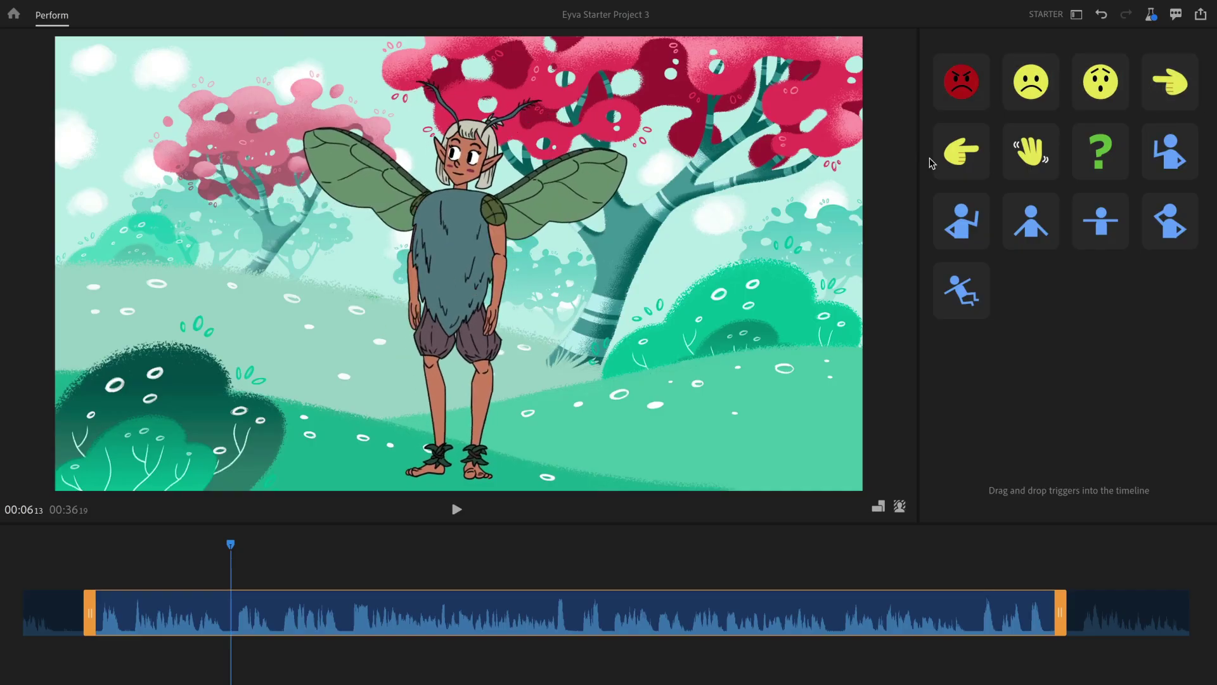
Step: Preview the puppet's gesture triggers, including Wave, Shrug, Gesture Right, Gesture Left and Jump
click(984, 154)
click(1012, 154)
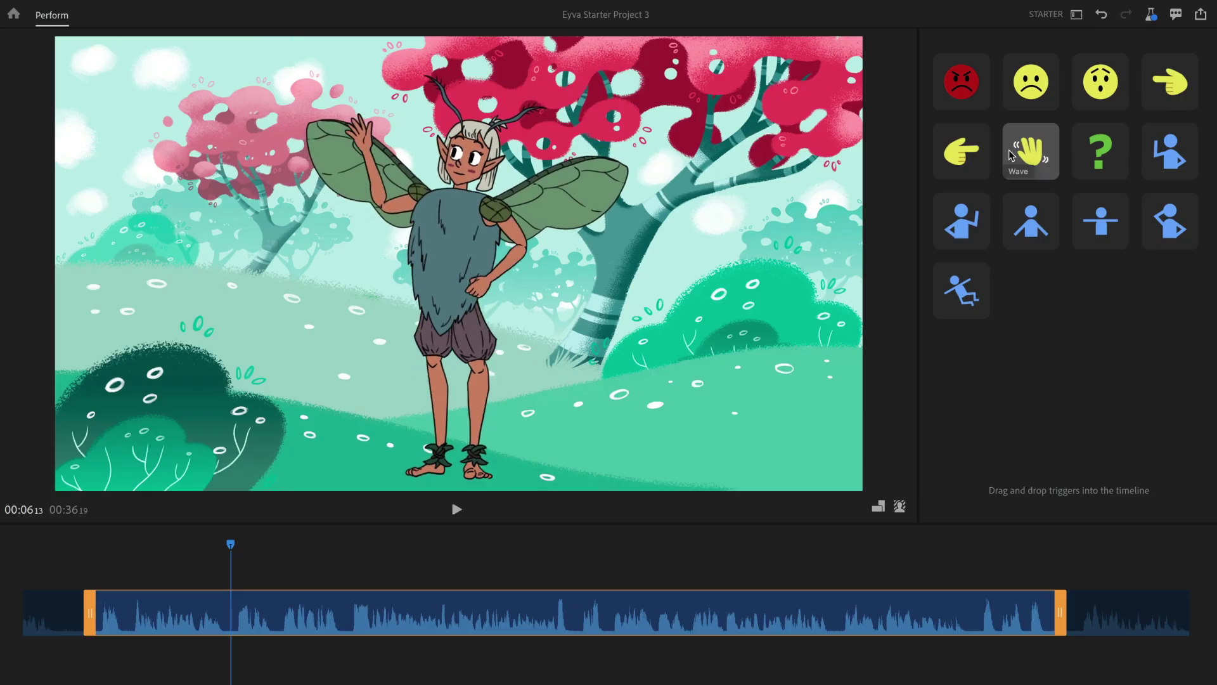
click(1085, 154)
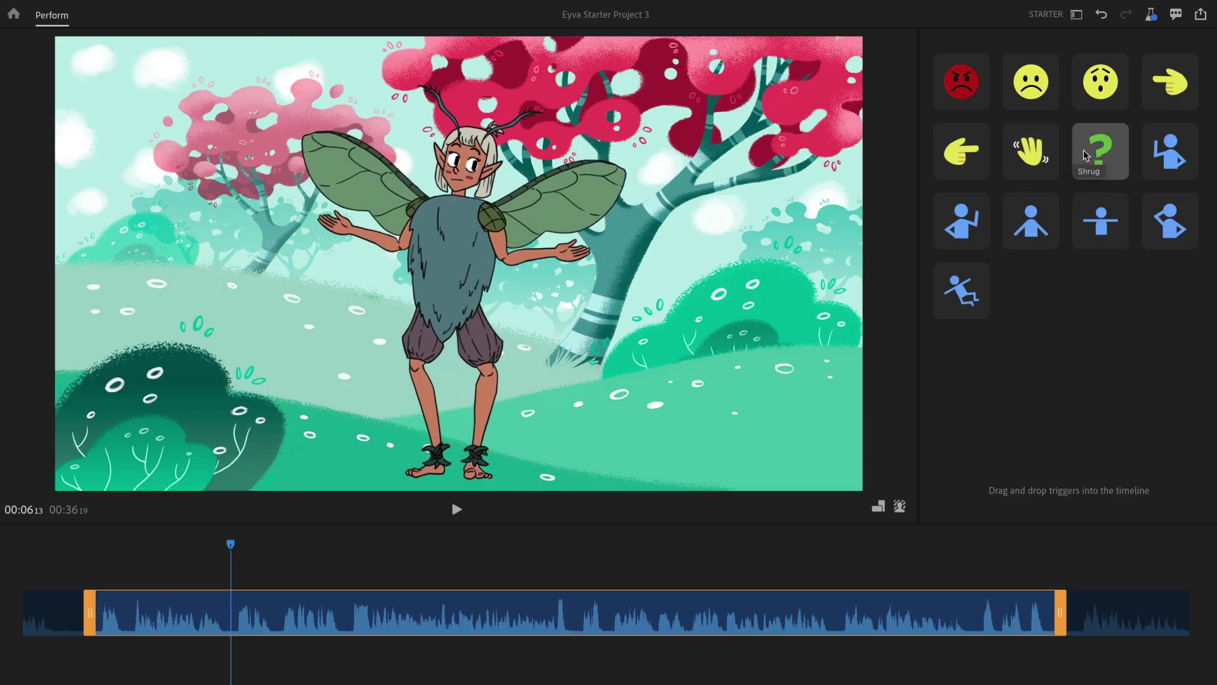
click(1168, 155)
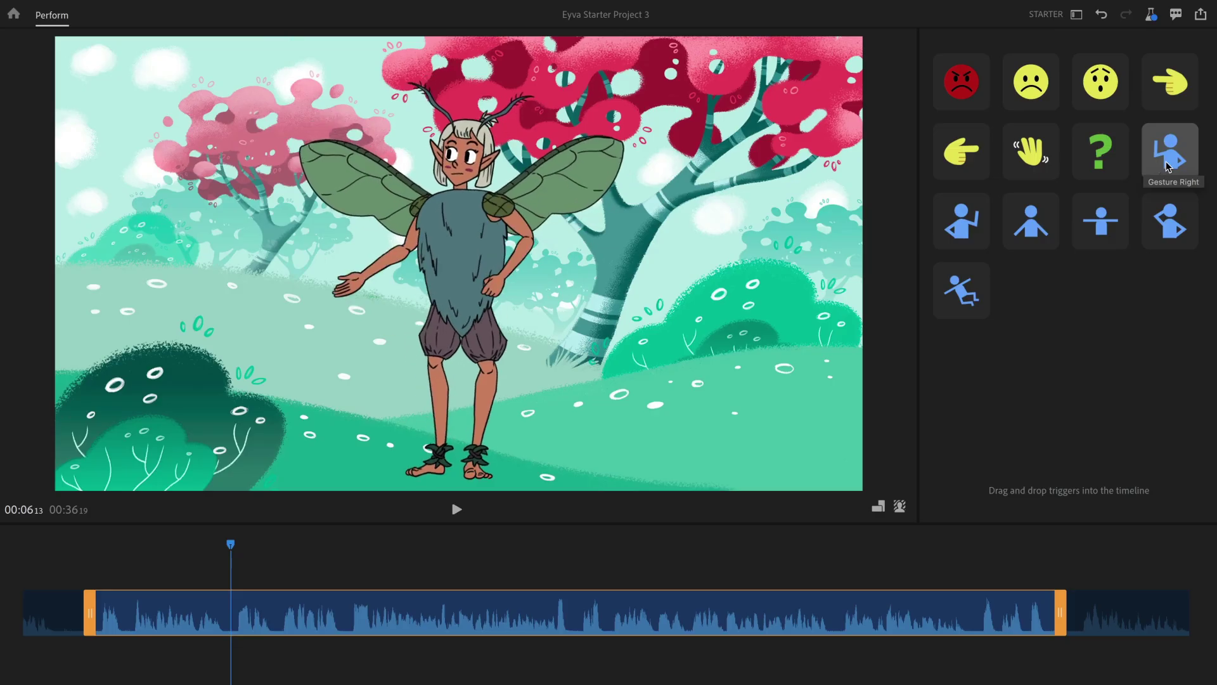
click(958, 219)
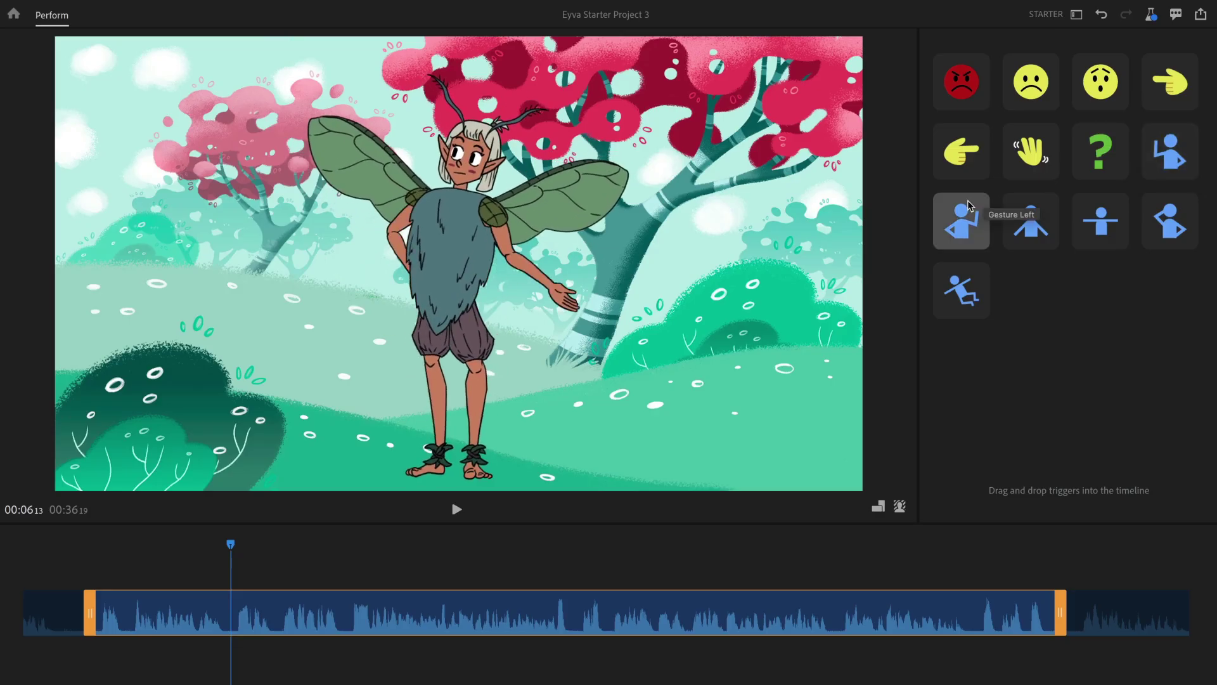
click(1018, 218)
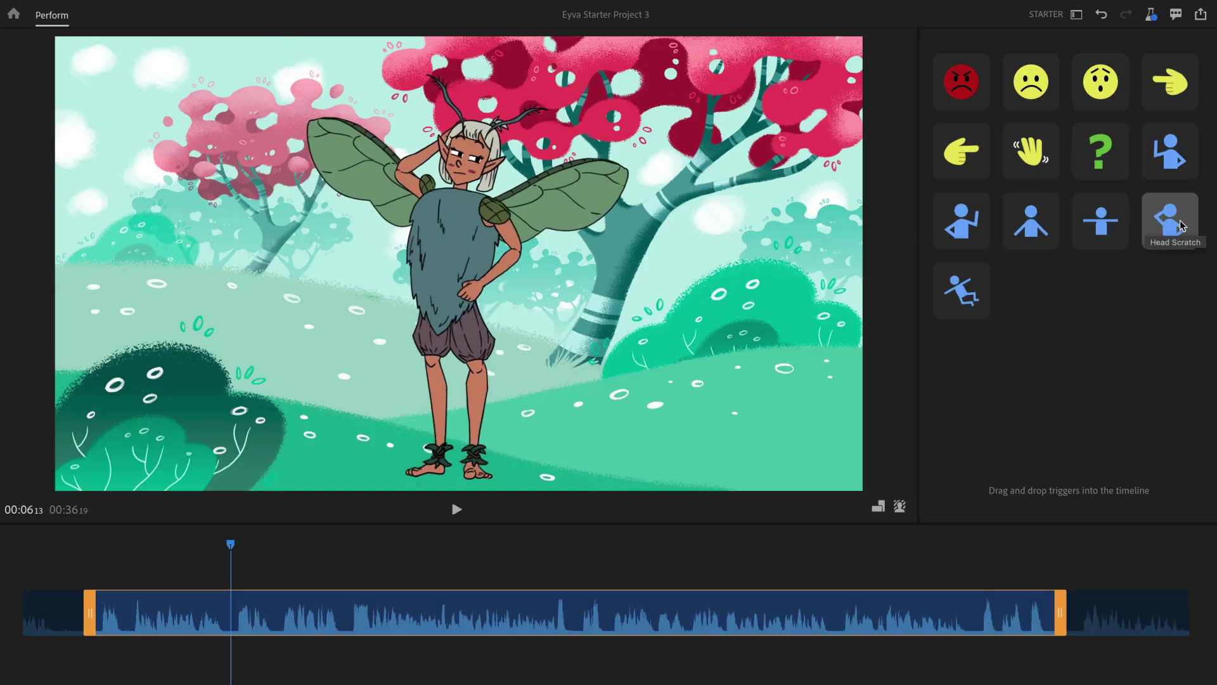
click(959, 280)
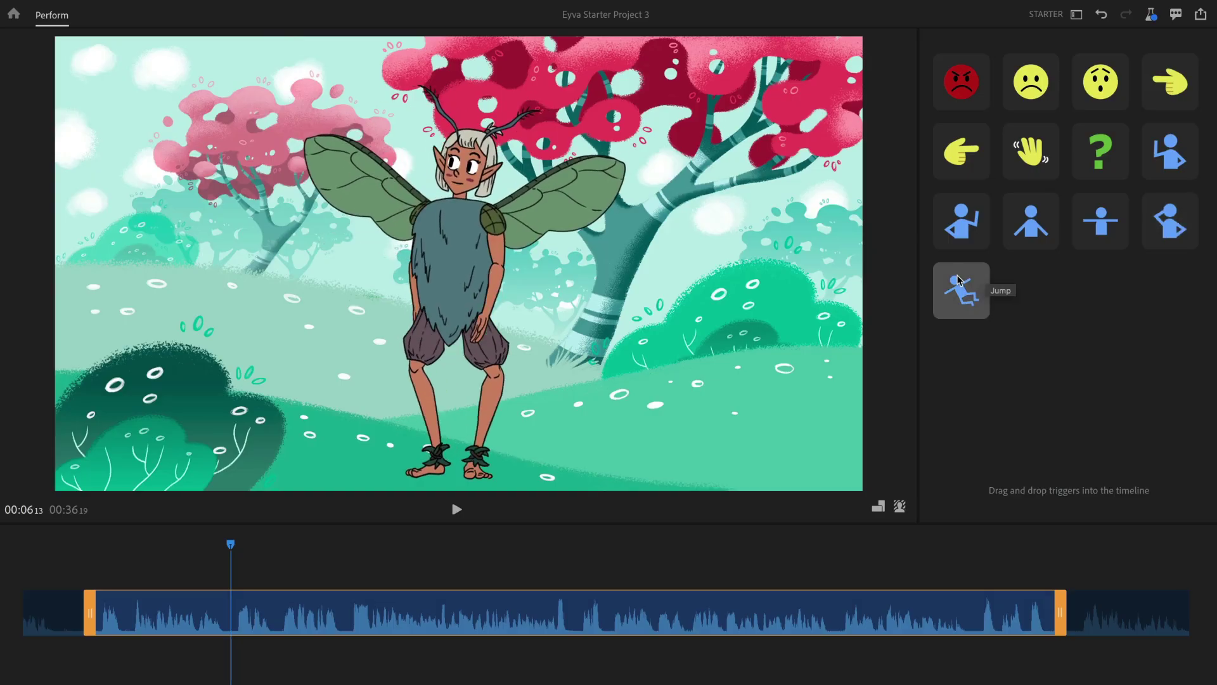
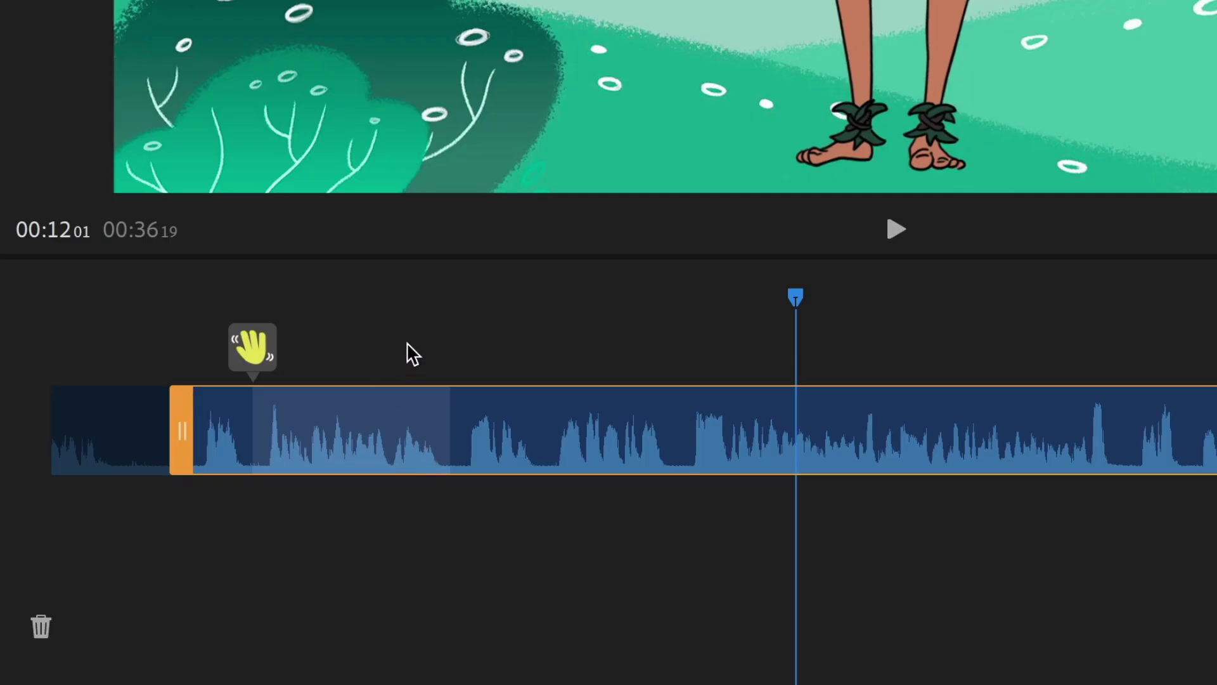
Step: Play back the take through the Wave trigger and set the playhead to about 00:08
click(188, 350)
key(space)
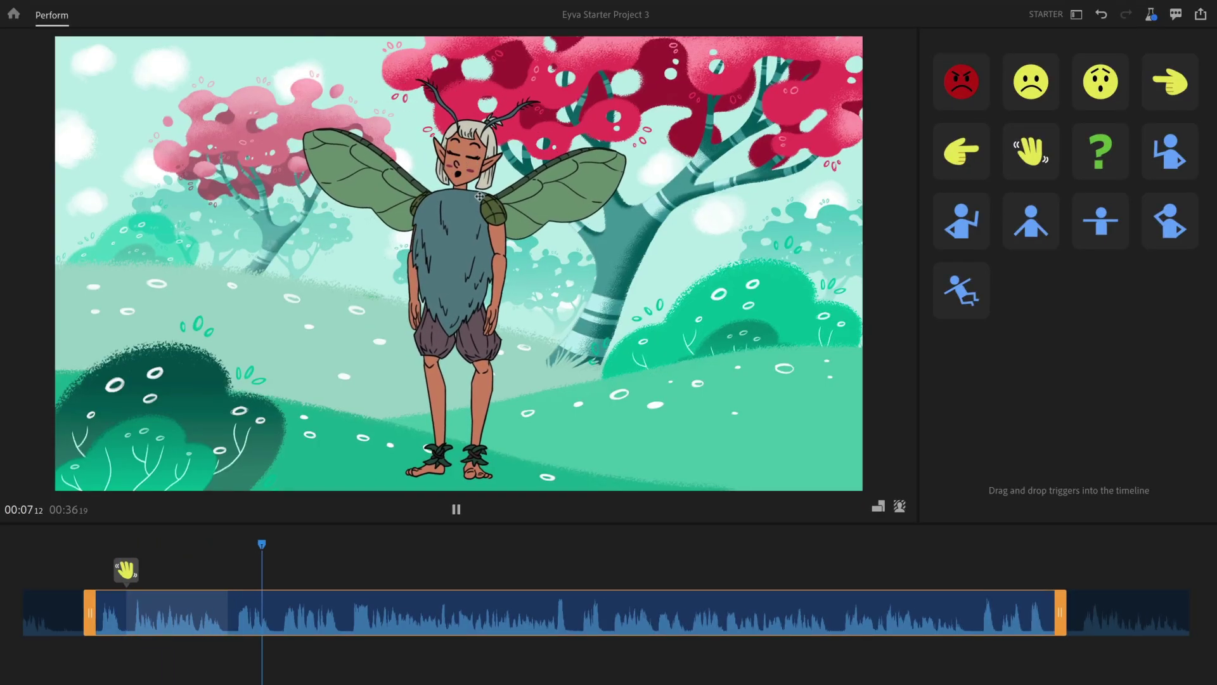
drag(294, 556, 265, 572)
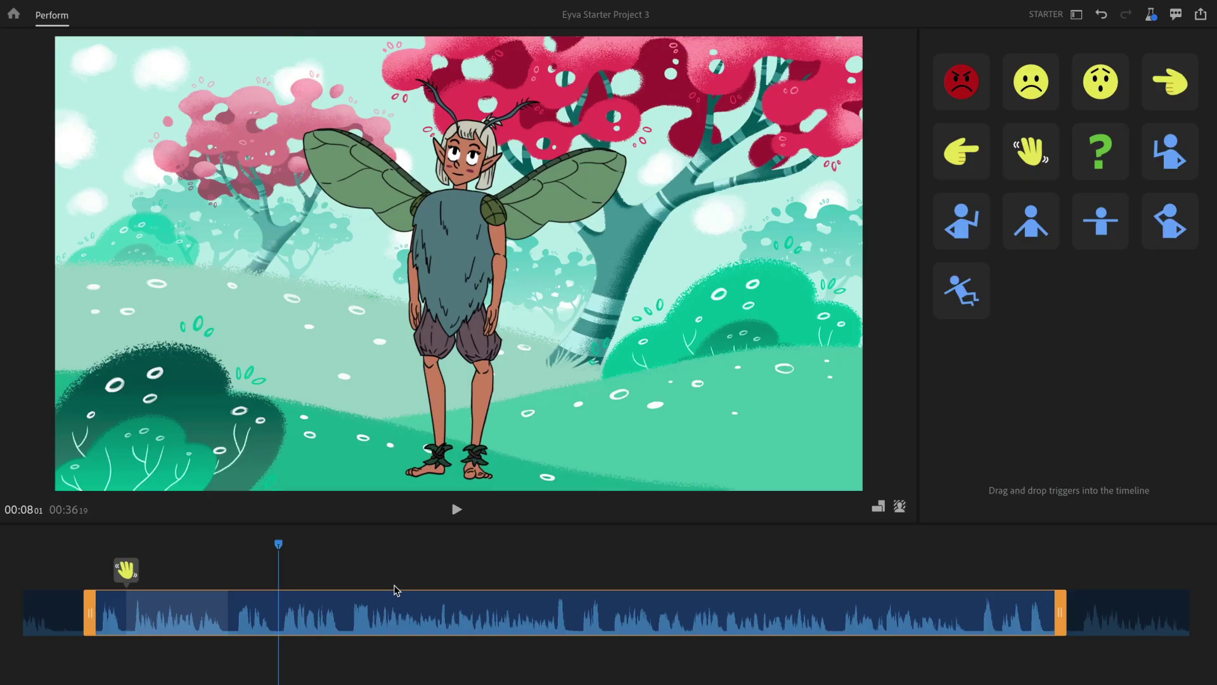
Step: Add Gesture Left at the playhead, Gesture Right further along, and a lengthened Sad trigger between them on the timeline
mouse_move(961, 221)
mouse_down()
mouse_move(331, 511)
mouse_move(276, 554)
mouse_up()
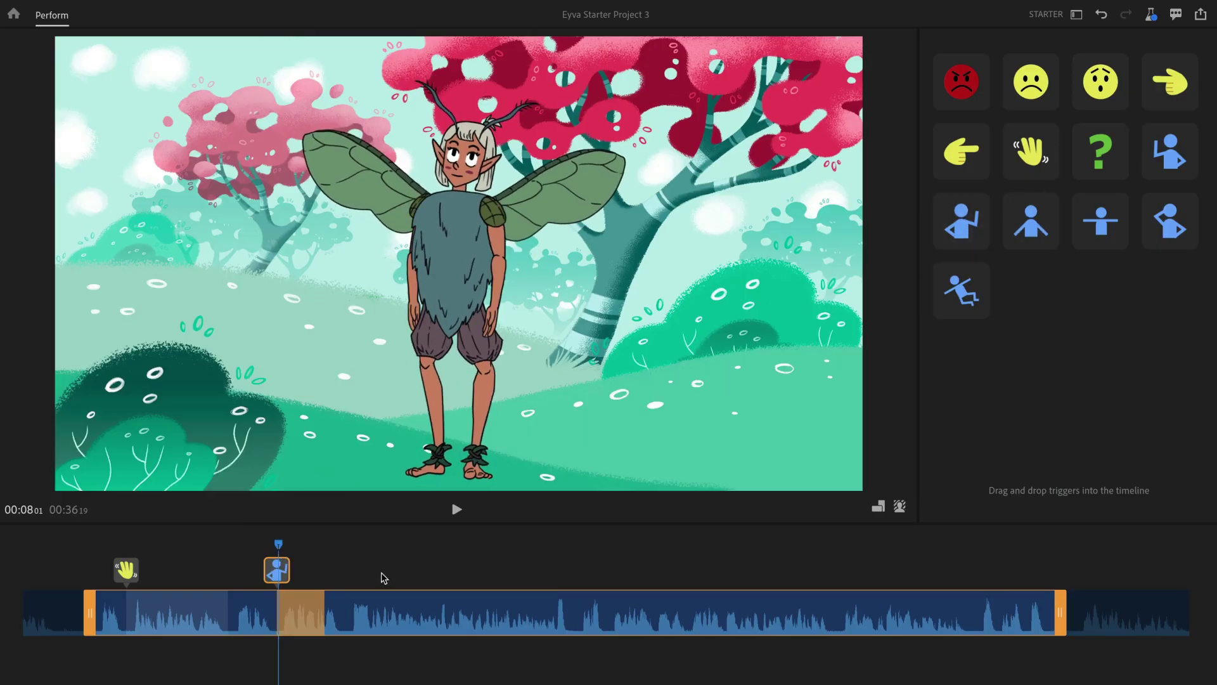
mouse_move(1170, 151)
mouse_down()
mouse_move(768, 466)
mouse_move(444, 558)
mouse_move(572, 568)
mouse_up()
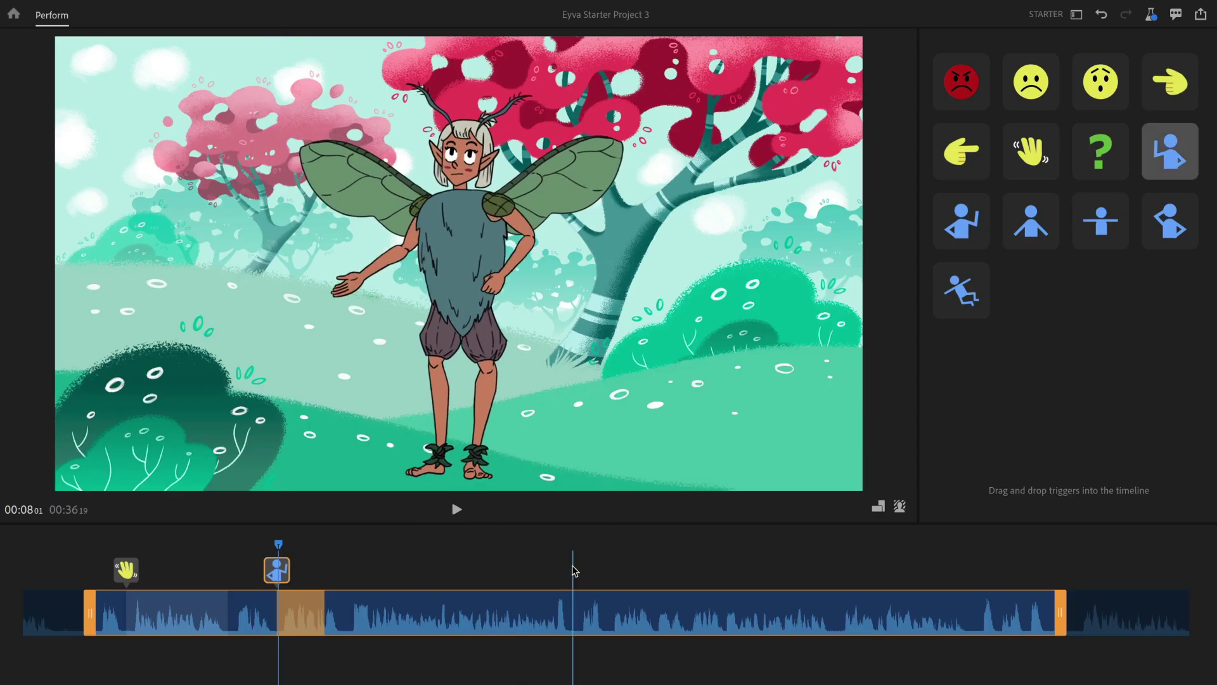
mouse_move(1039, 95)
mouse_down()
mouse_move(1051, 111)
mouse_move(898, 190)
mouse_move(375, 546)
mouse_move(349, 552)
mouse_up()
drag(407, 598, 447, 598)
click(520, 681)
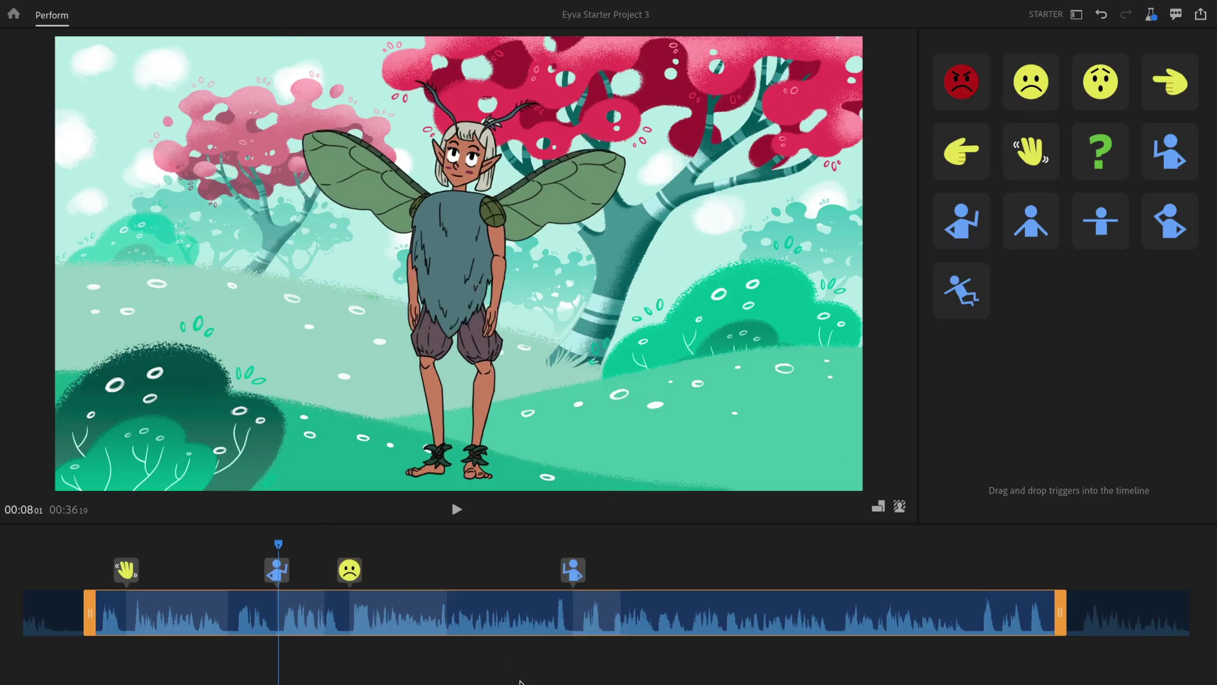
Step: Add an Angry trigger after Gesture Right and a Shrug trigger between Sad and Gesture Right, with the playhead at about 00:24
drag(960, 82, 748, 609)
drag(1100, 151, 467, 571)
drag(377, 539, 796, 544)
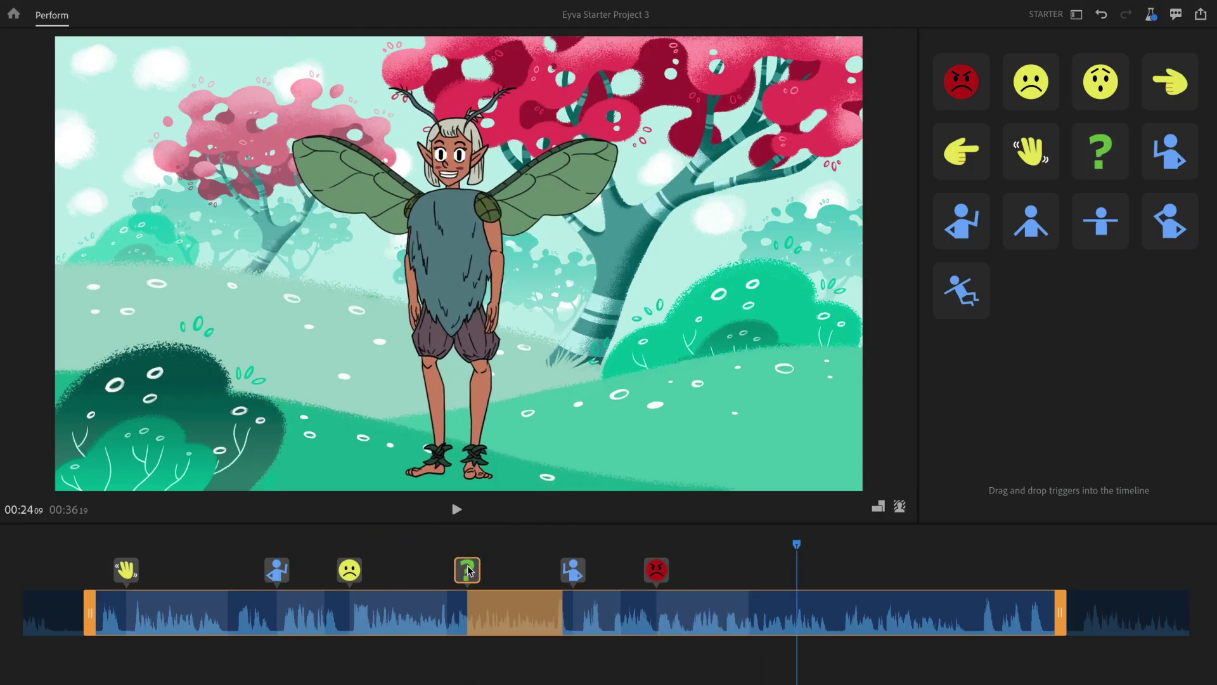
Step: Delete the Shrug trigger from the timeline, undo the deletion, and scrub through the take
key(Delete)
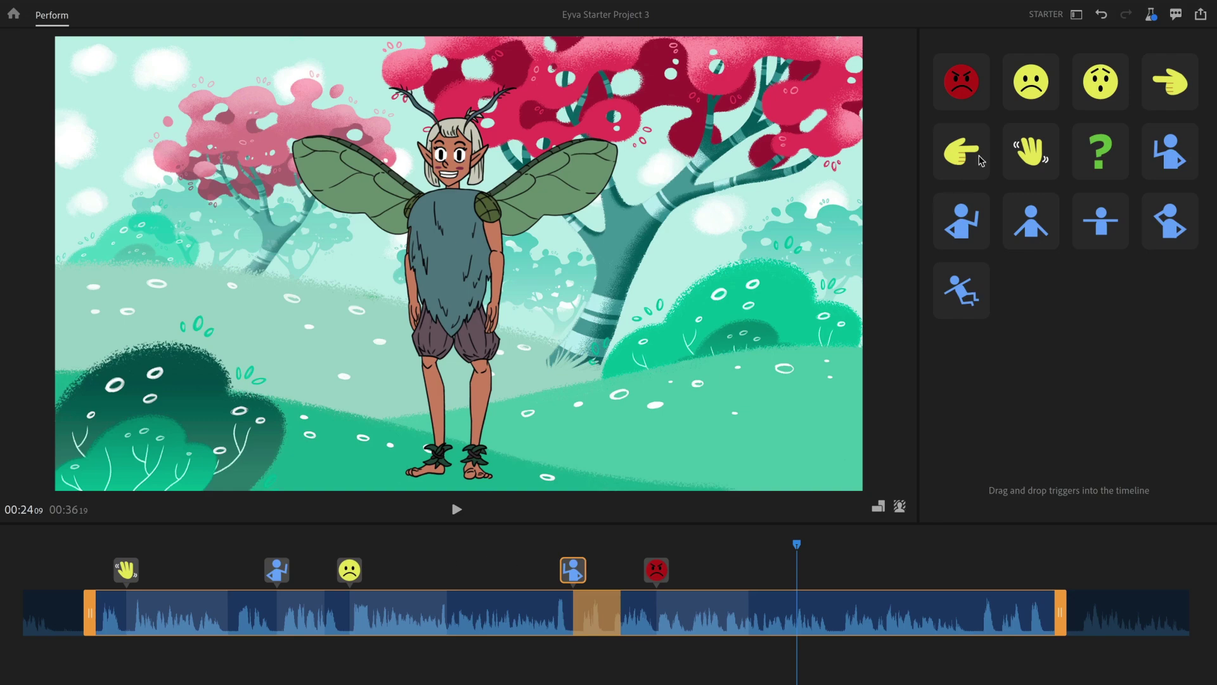
click(1101, 14)
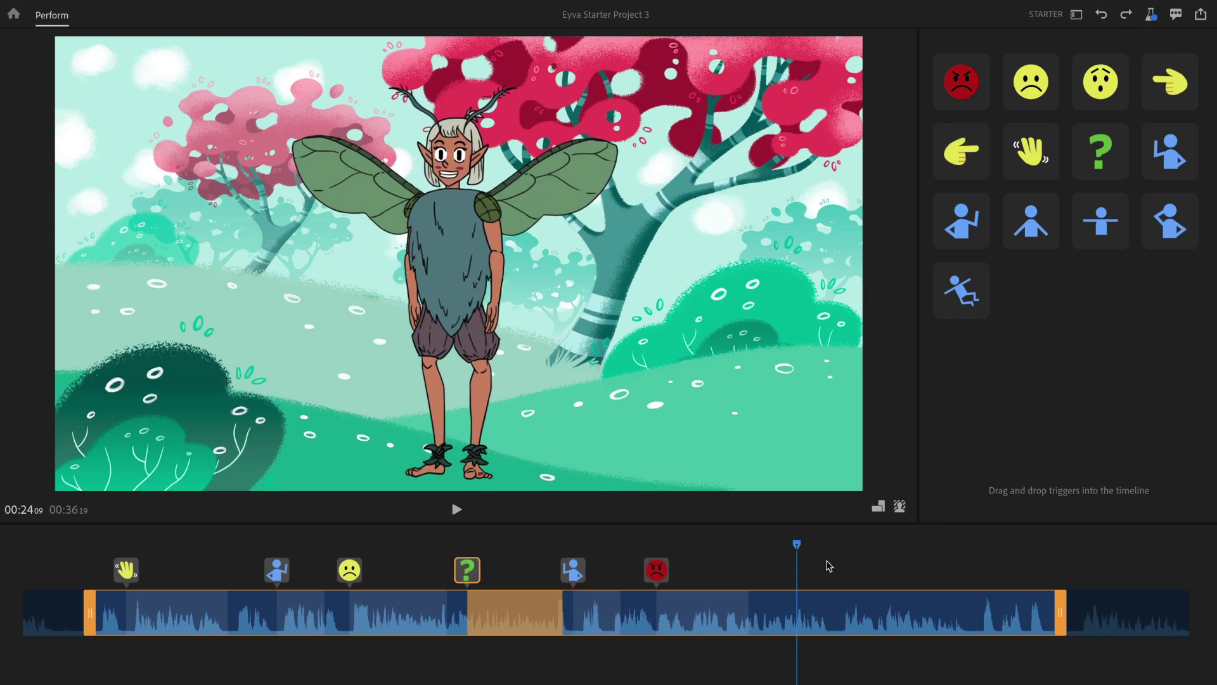
mouse_move(796, 550)
mouse_down()
mouse_move(203, 546)
mouse_move(714, 562)
mouse_move(1034, 556)
mouse_move(792, 556)
mouse_up()
key(ctrl+shift+z)
drag(716, 555, 931, 582)
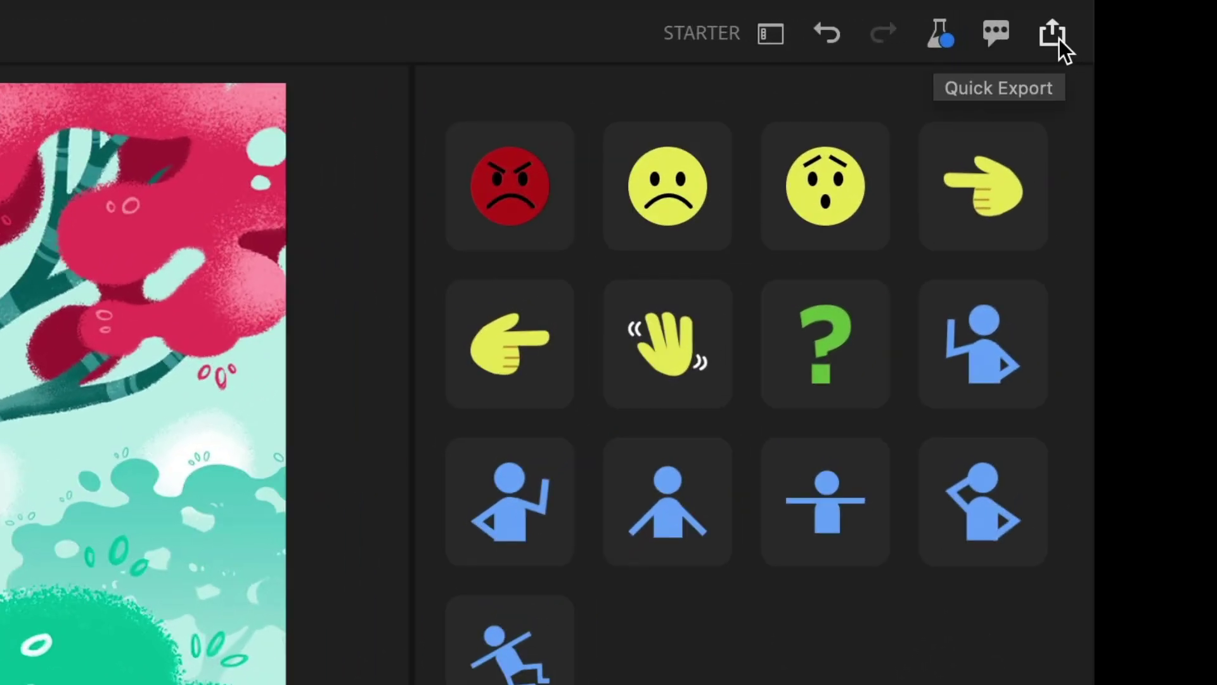
Step: Quick Export the scene to the desktop as Scene - Eyva Starter.mp4 with the High Quality (larger file) preset after checking the other presets
click(1057, 38)
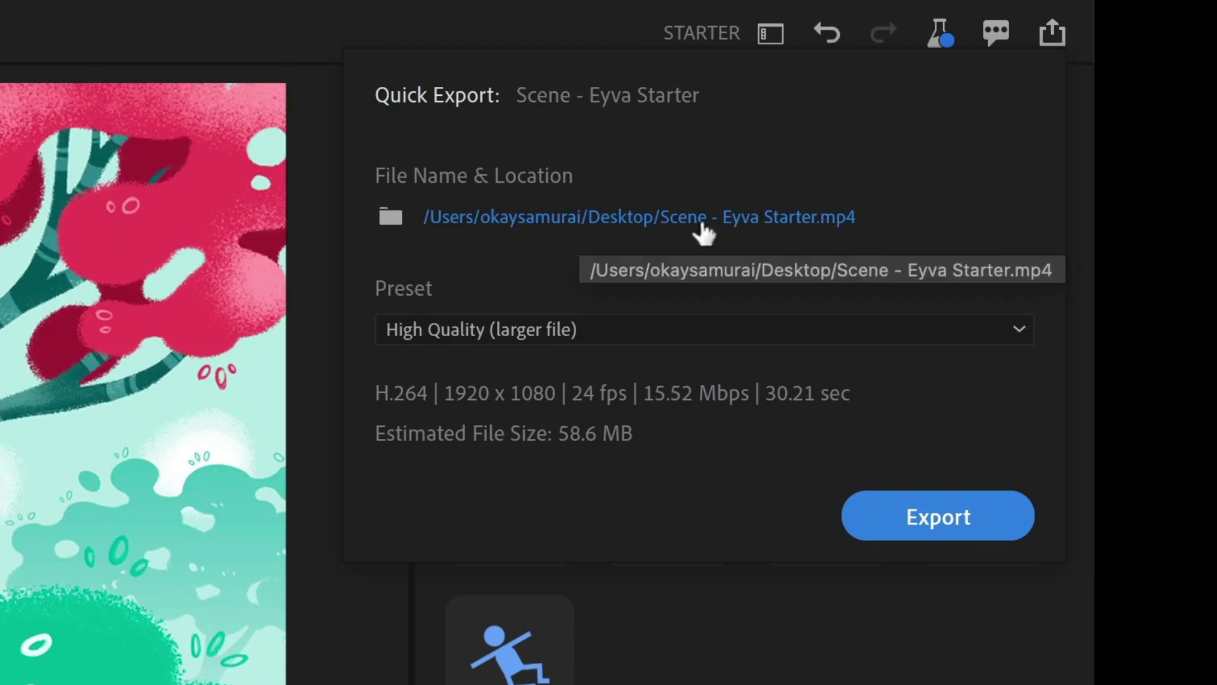
click(656, 330)
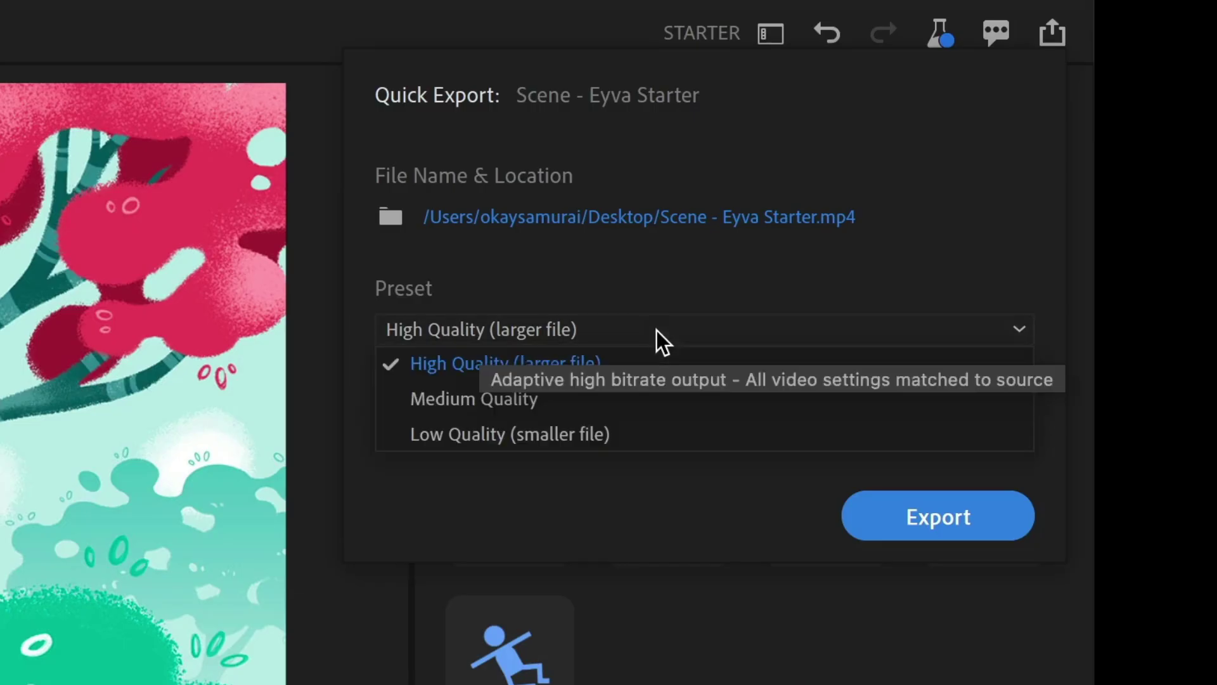
click(606, 292)
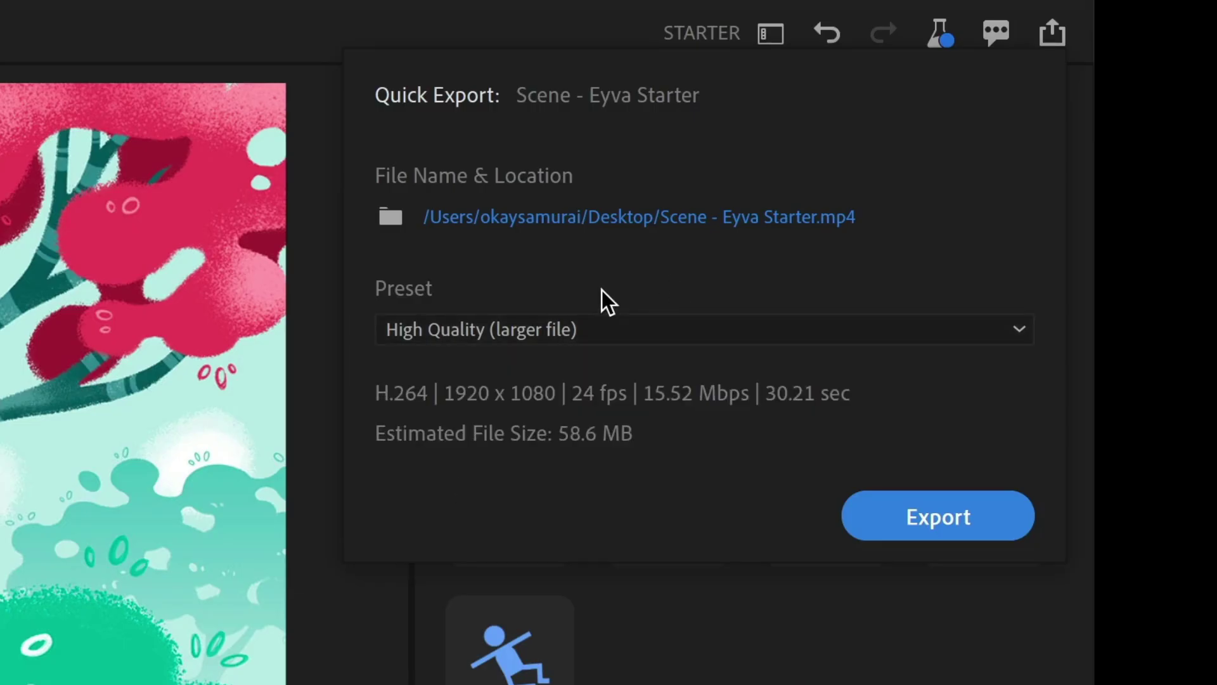
click(608, 333)
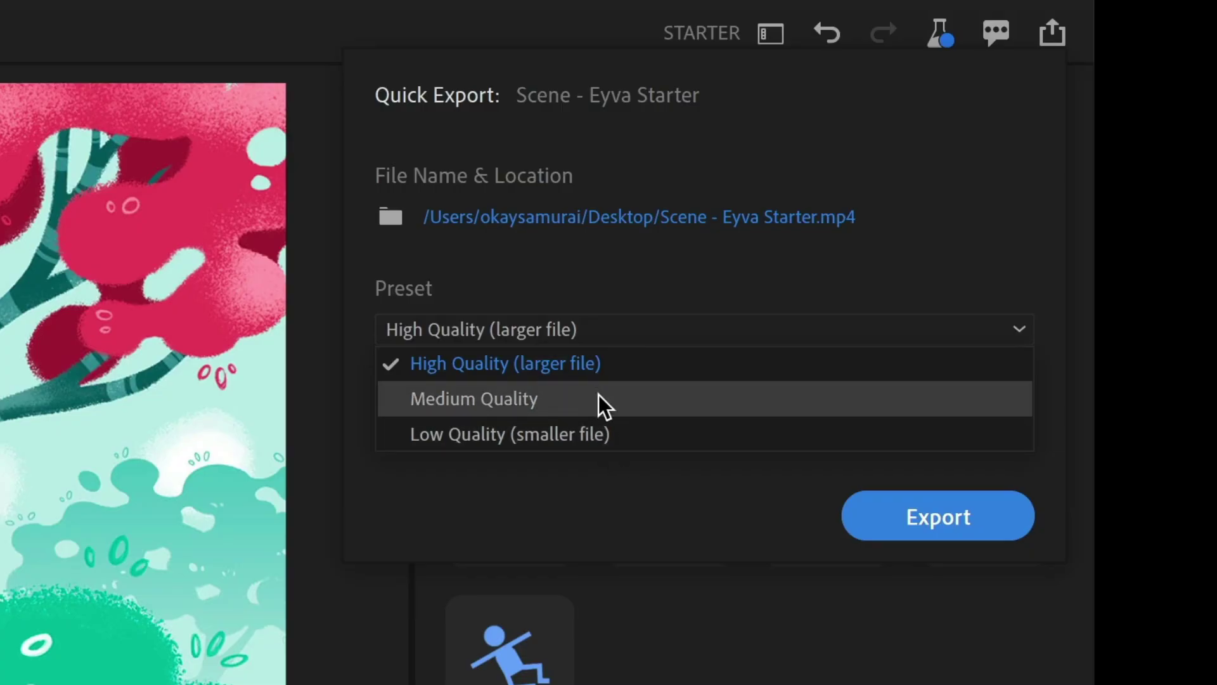
click(636, 457)
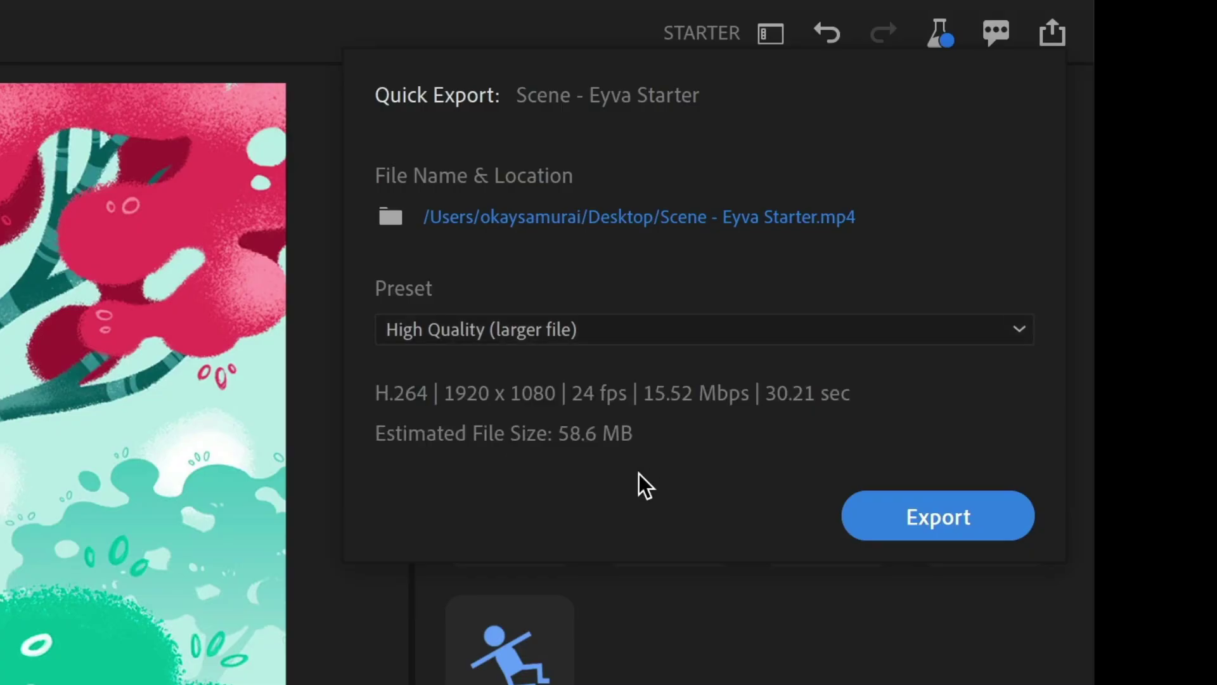
click(982, 520)
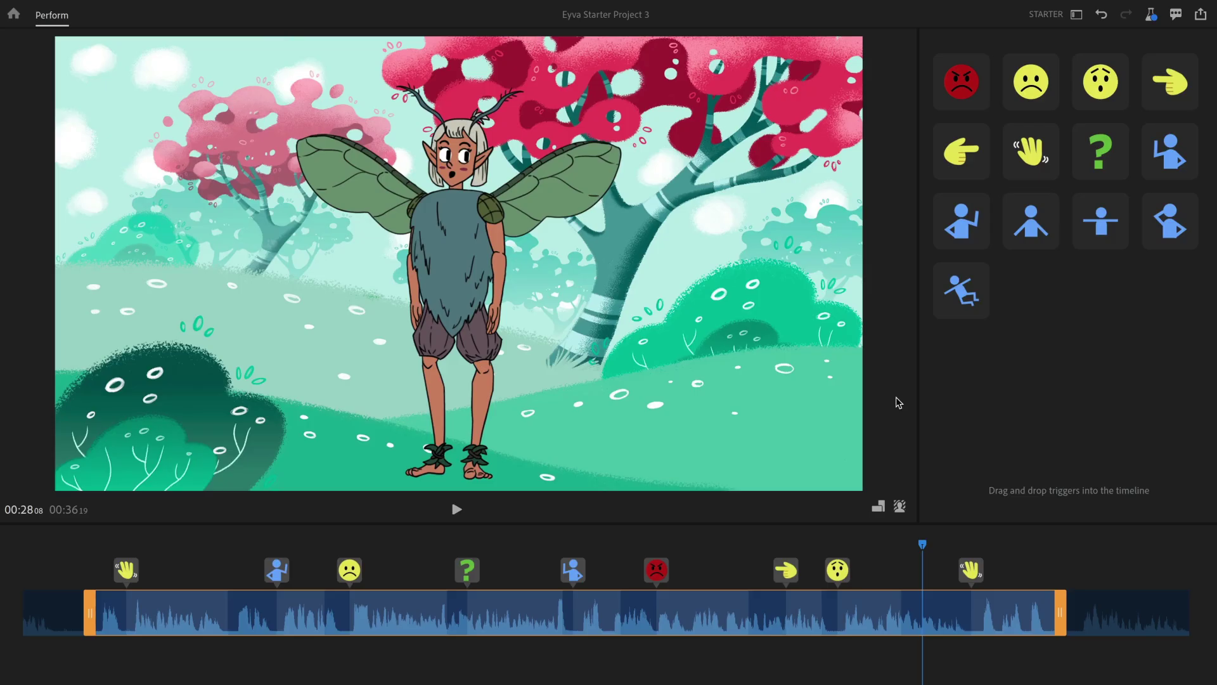
Step: Switch the project to Pro mode and look through the puppet's track behaviors and replays
click(1076, 16)
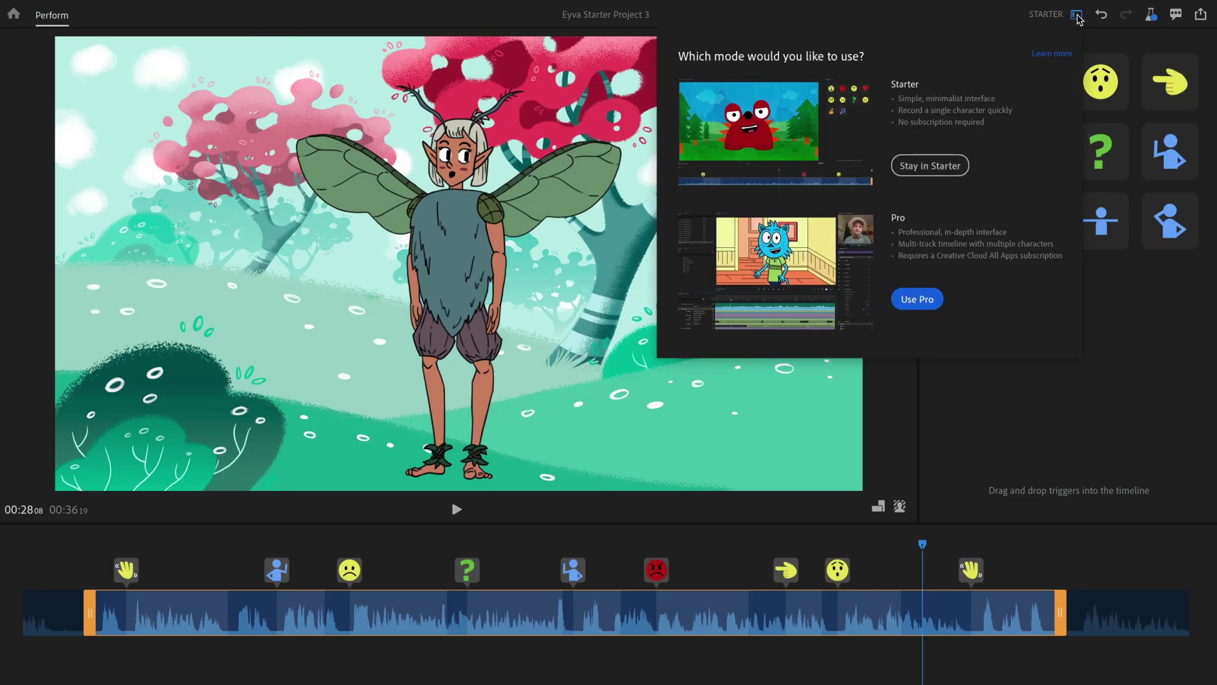
click(925, 306)
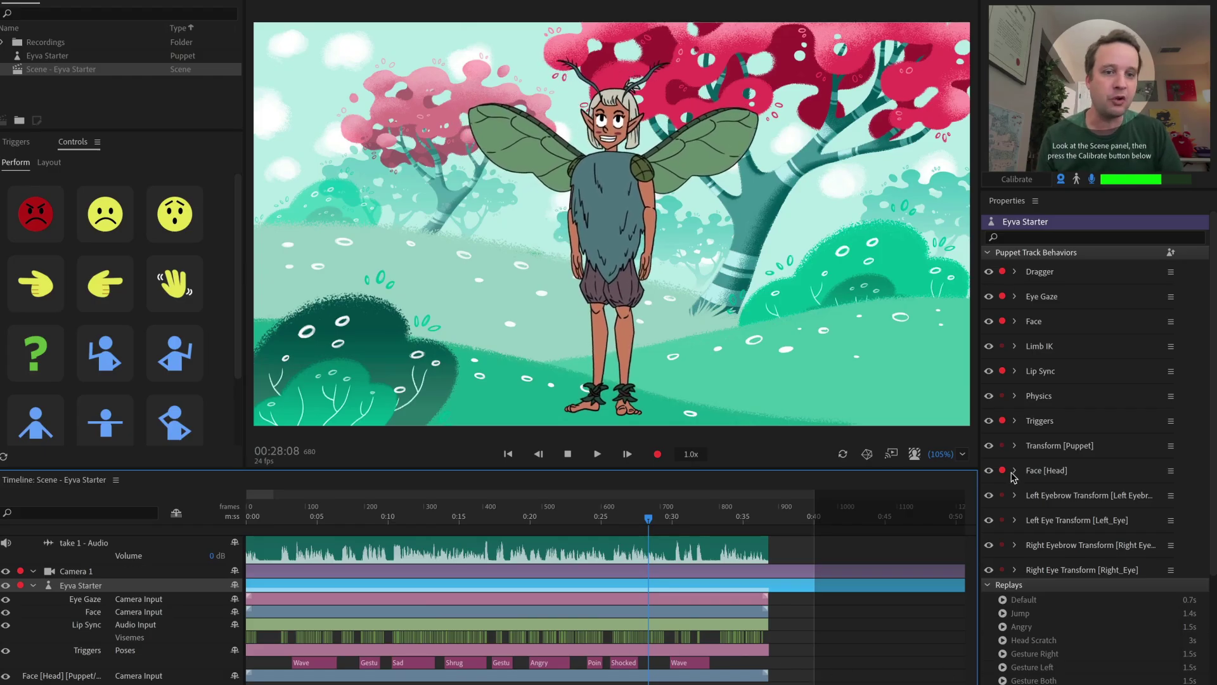
scroll(1078, 444, down, 3)
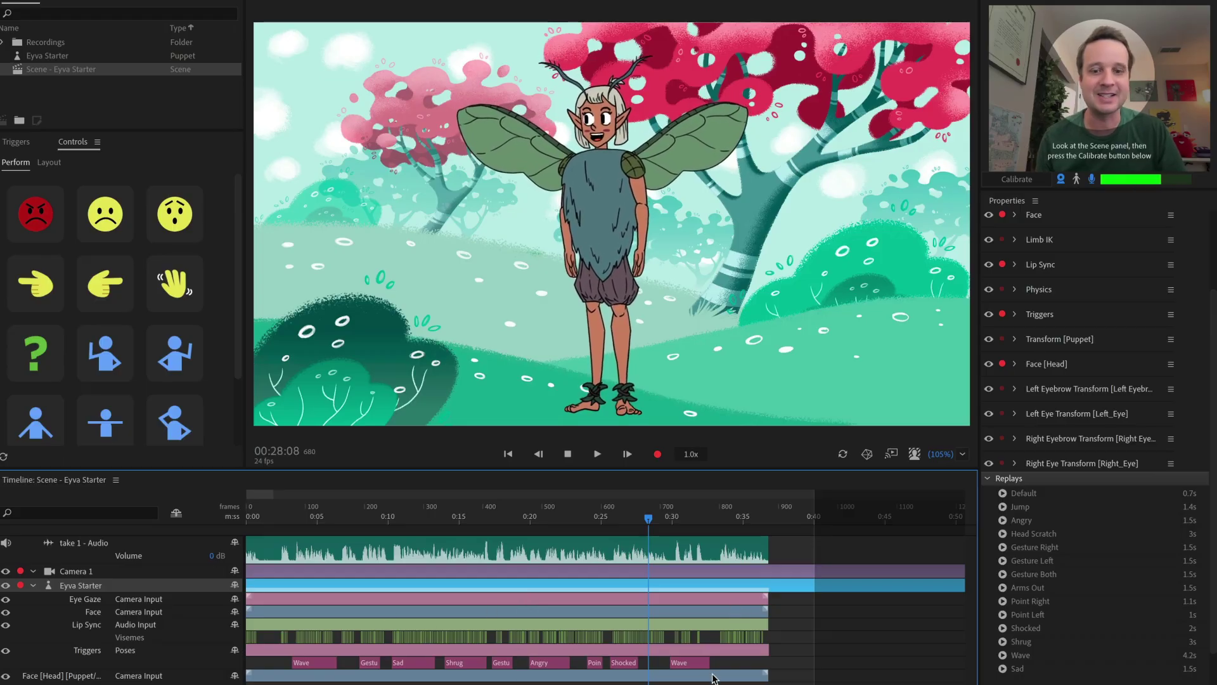
Step: Shift the last Wave trigger slightly later, select the Face camera take, and return the playhead to the start
mouse_move(692, 666)
mouse_down()
mouse_move(723, 665)
mouse_move(706, 666)
mouse_up()
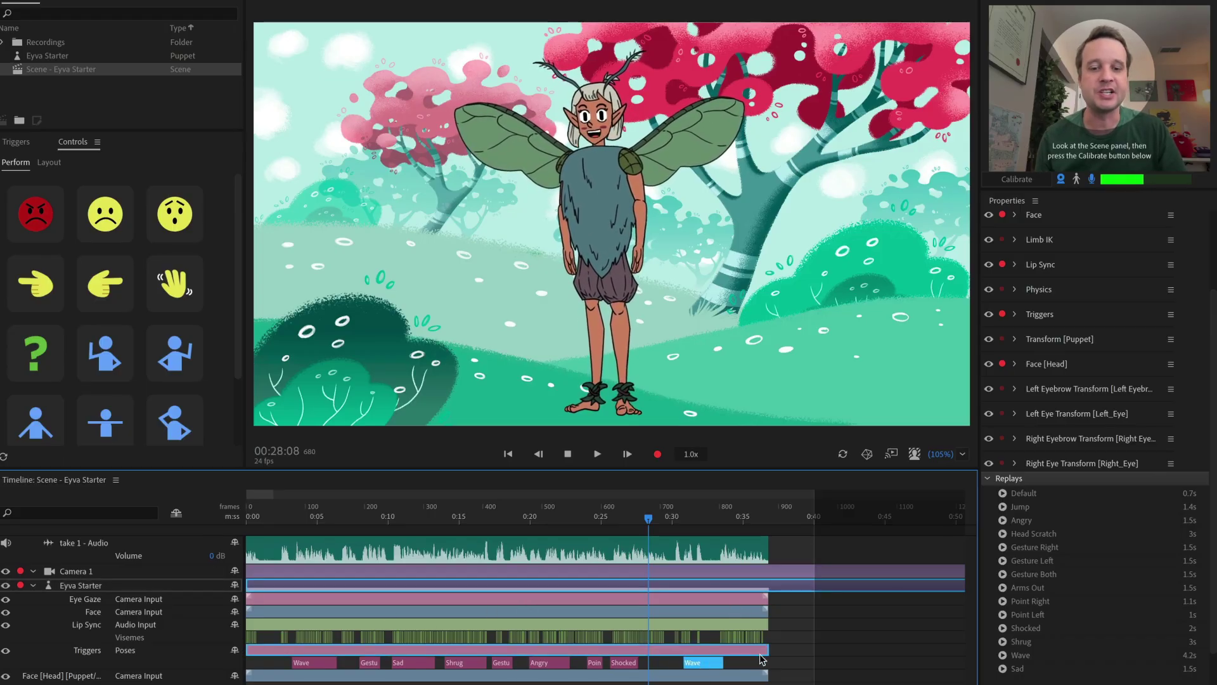
click(761, 612)
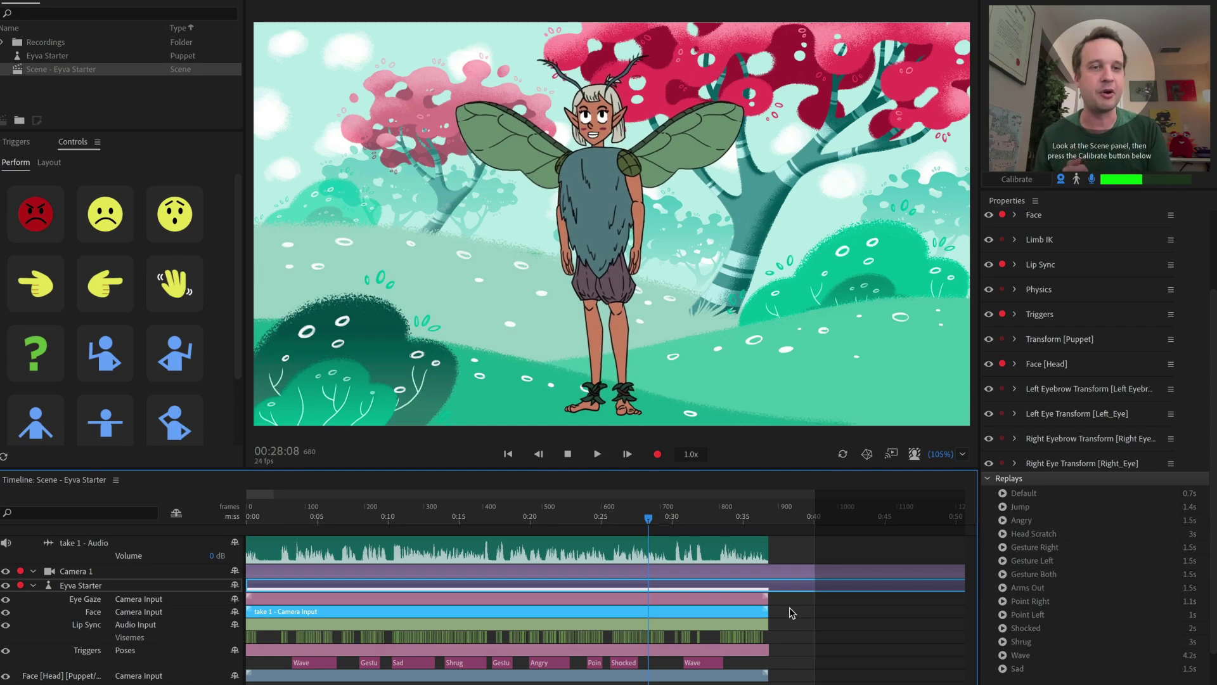
click(567, 454)
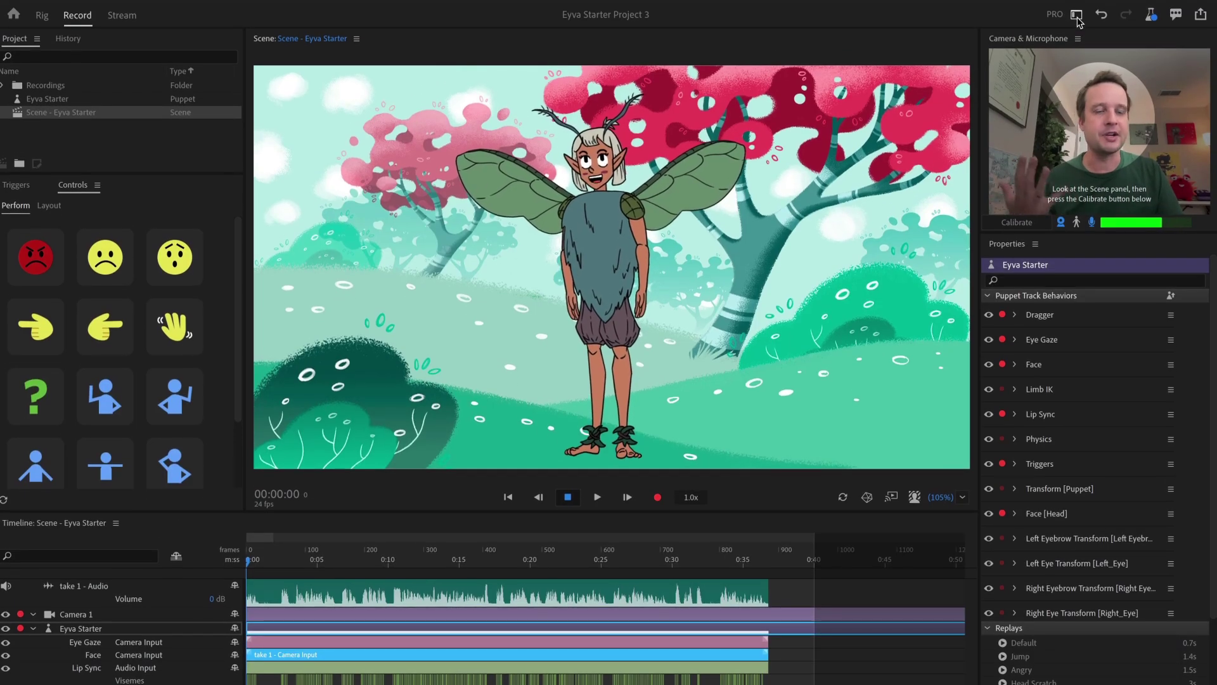
Step: Switch from Pro mode back to Starter mode
click(1077, 16)
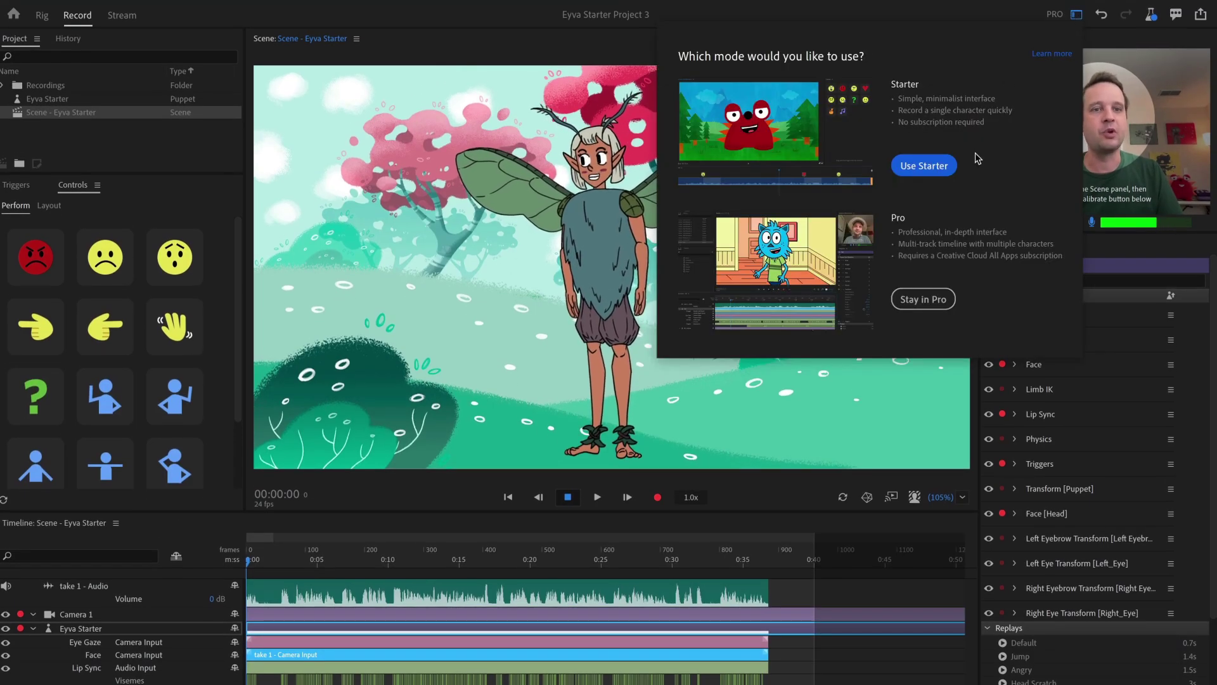
click(924, 166)
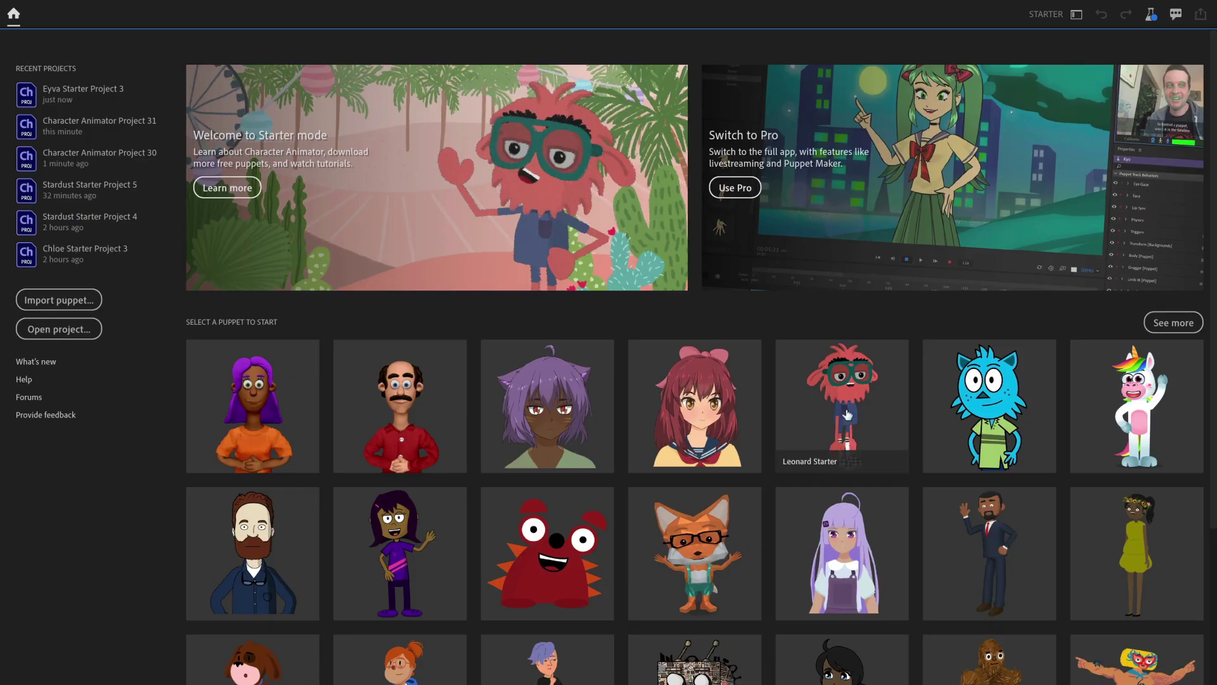
Step: Switch from Starter to Pro mode on the home screen and open the recent project Eyva Starter Project 3
click(1077, 17)
click(919, 301)
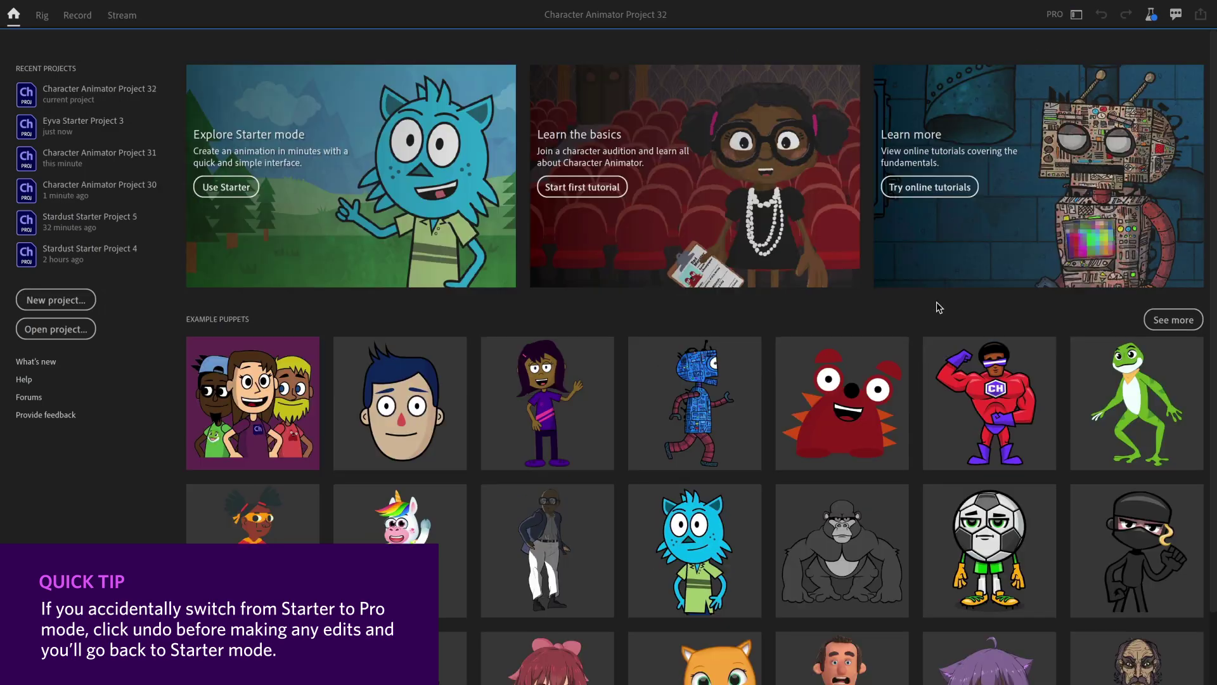
click(79, 126)
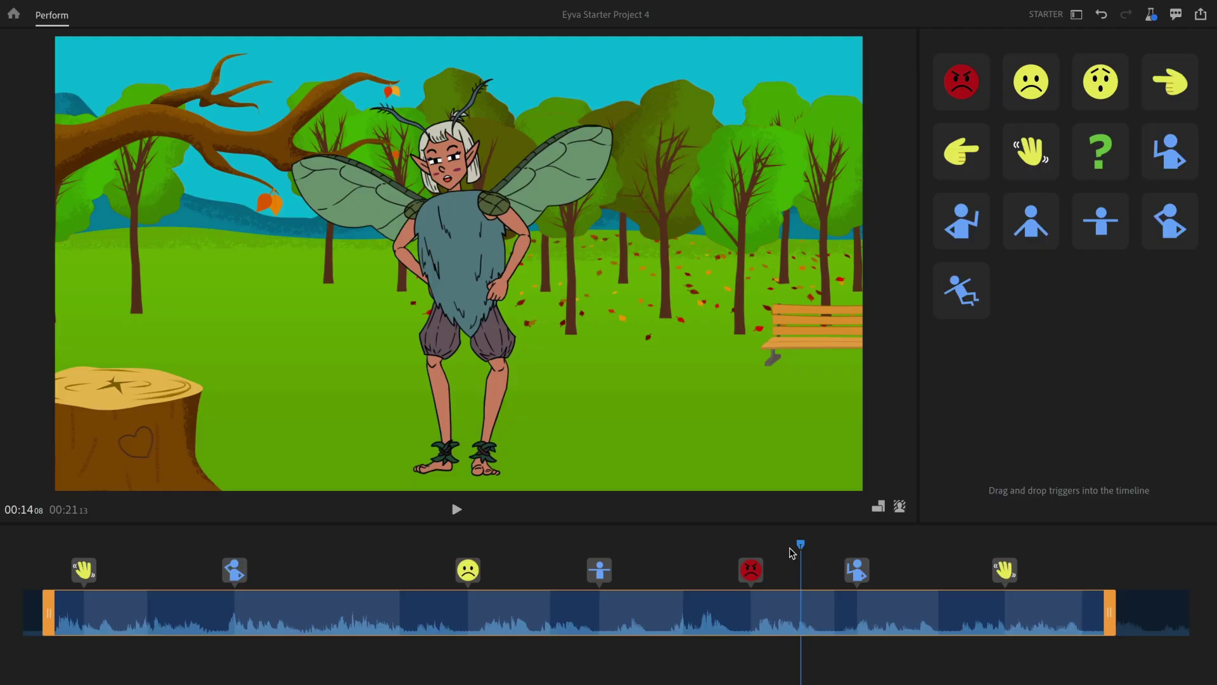
Step: Look over the available scene backgrounds and solid colours for the Eyva scene
click(900, 506)
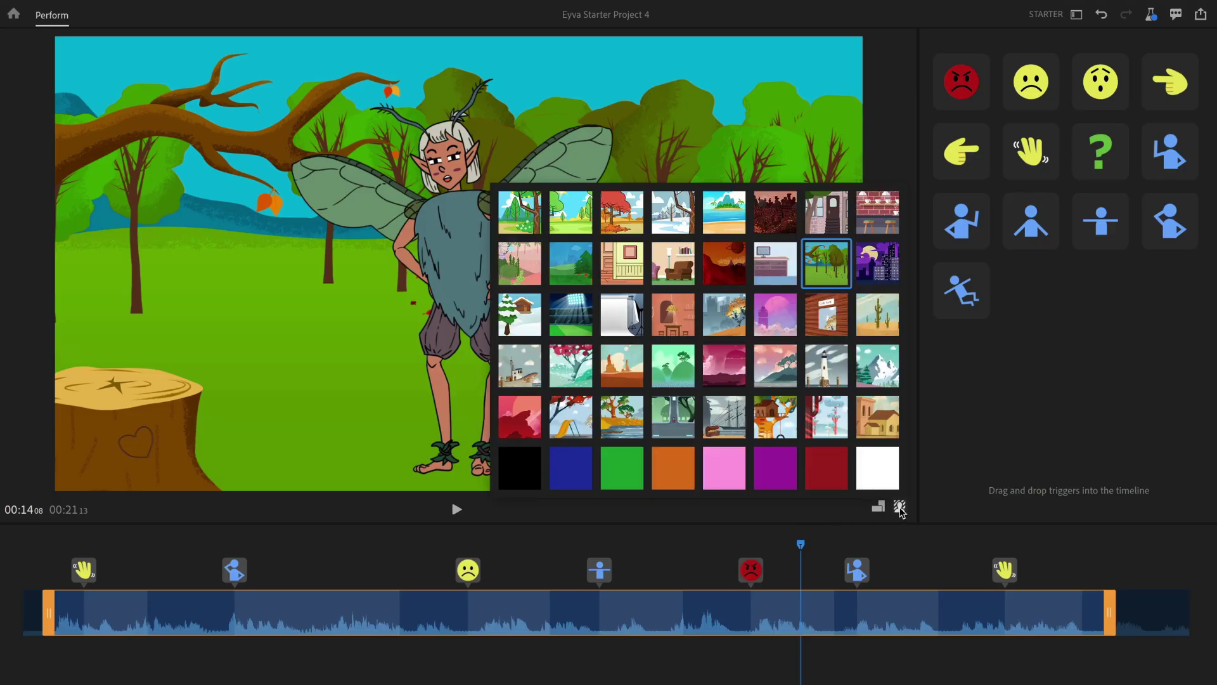
click(642, 471)
click(679, 535)
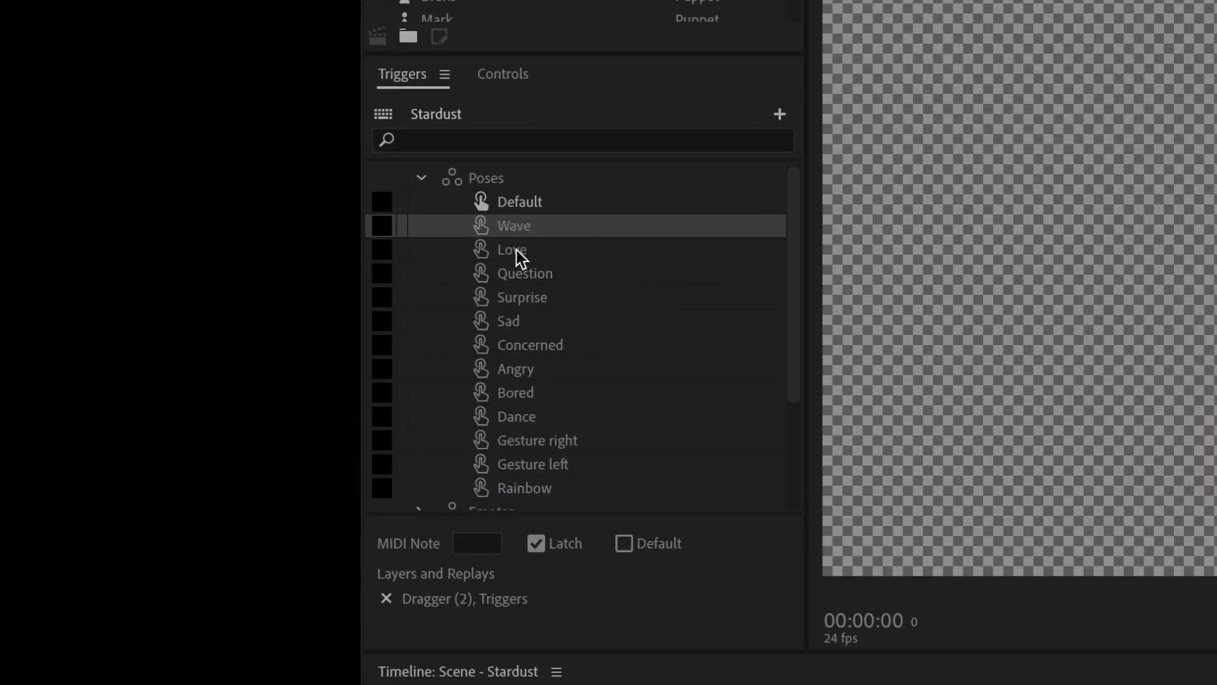
Step: Select the Default trigger in Stardust's Poses group and look through the rest of the pose triggers
click(551, 208)
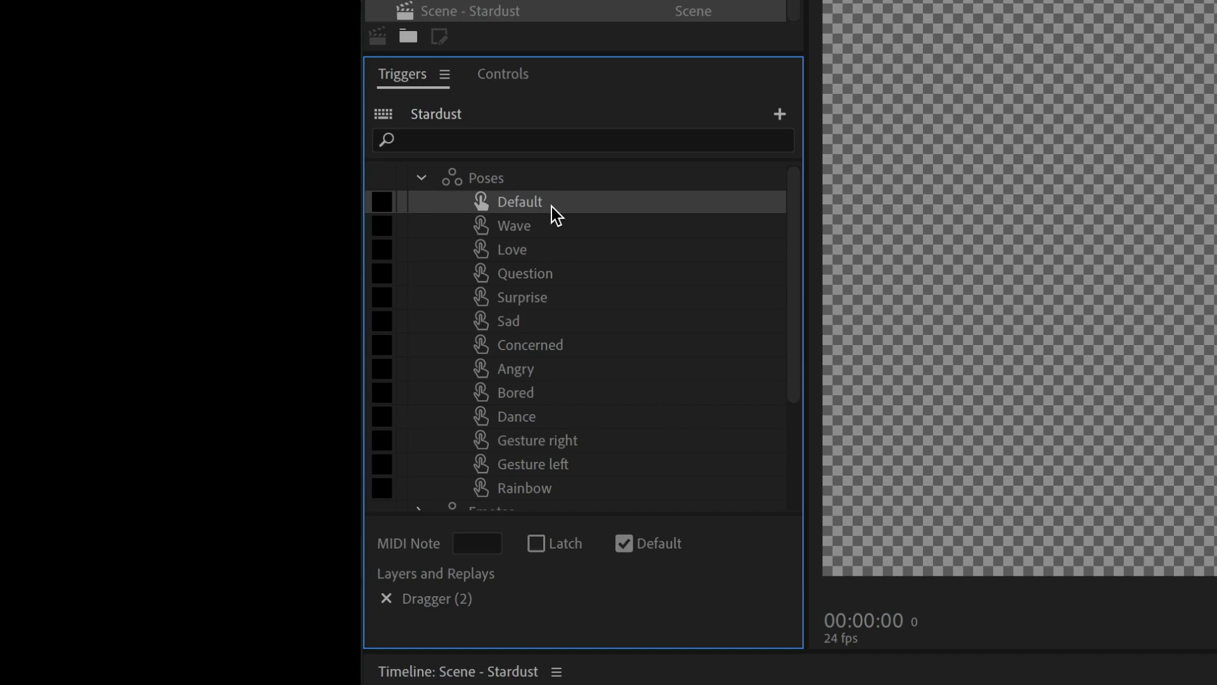
scroll(554, 240, down, 1)
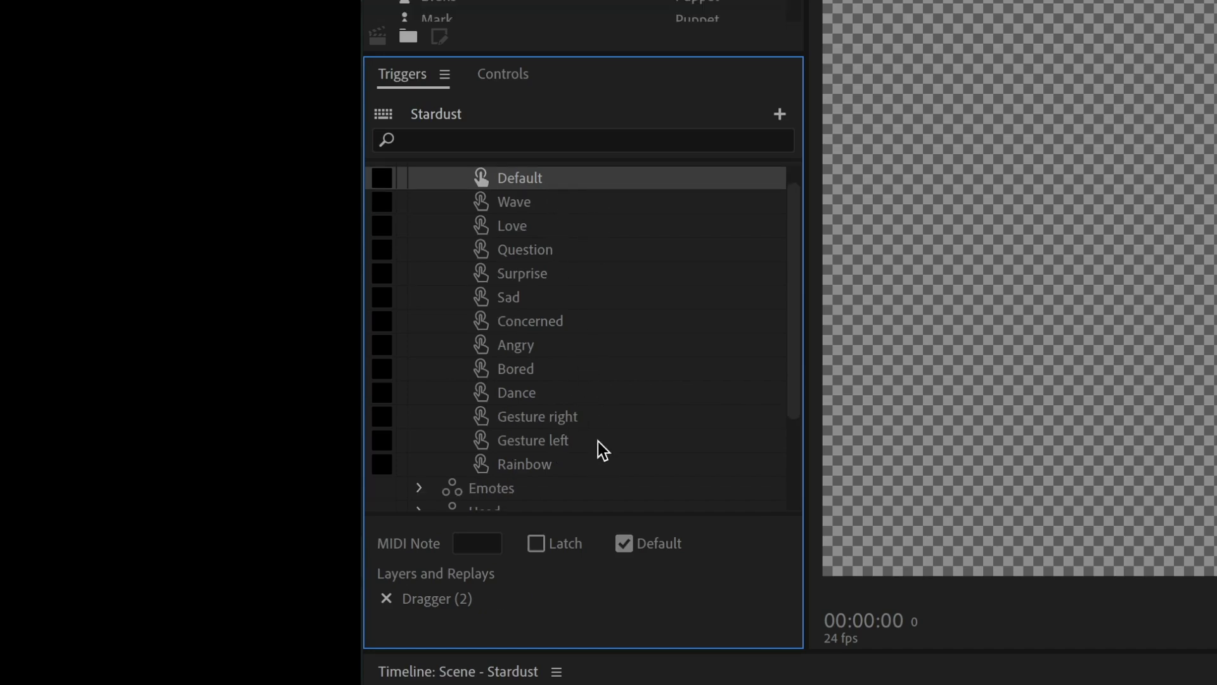
scroll(597, 442, up, 1)
Step: Compare Stardust's trigger control icons with the pose trigger list, ending on the trigger list
click(503, 74)
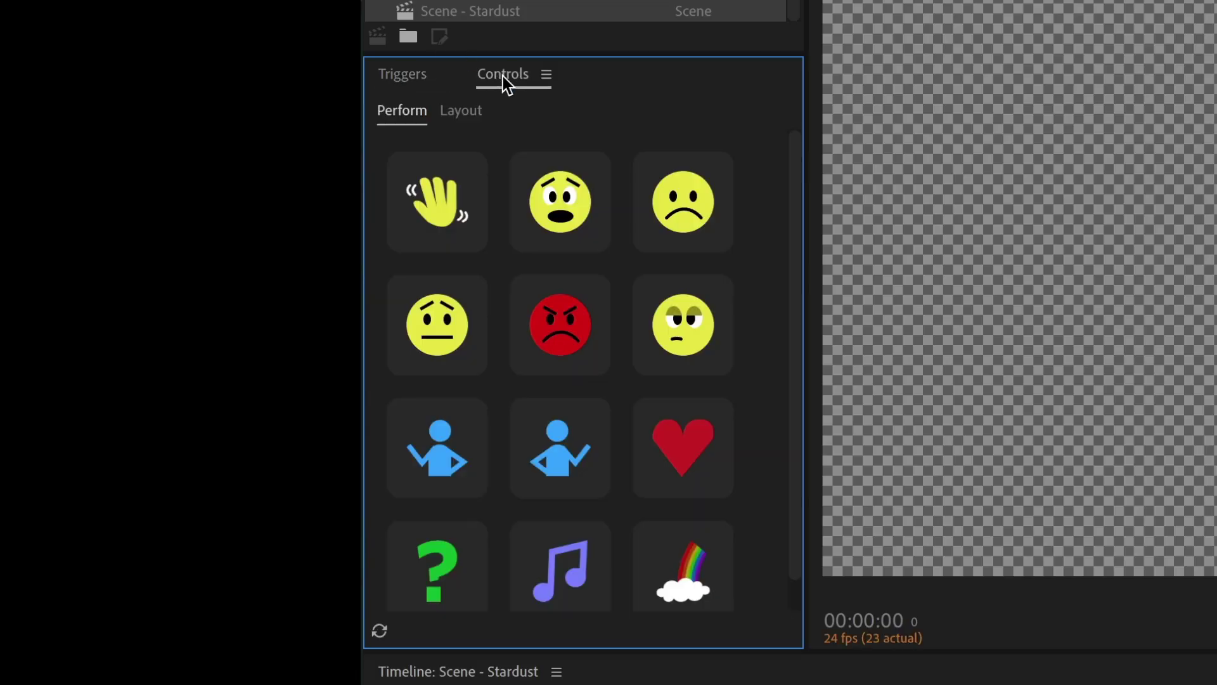
scroll(653, 450, down, 1)
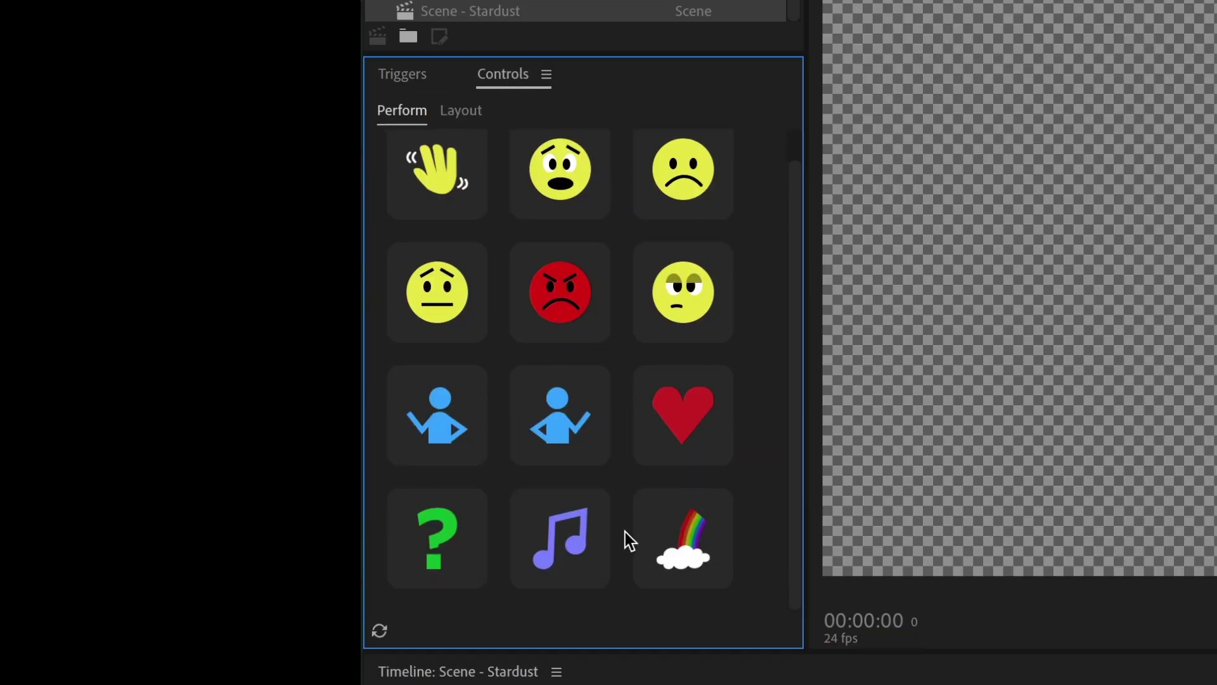
scroll(619, 545, up, 1)
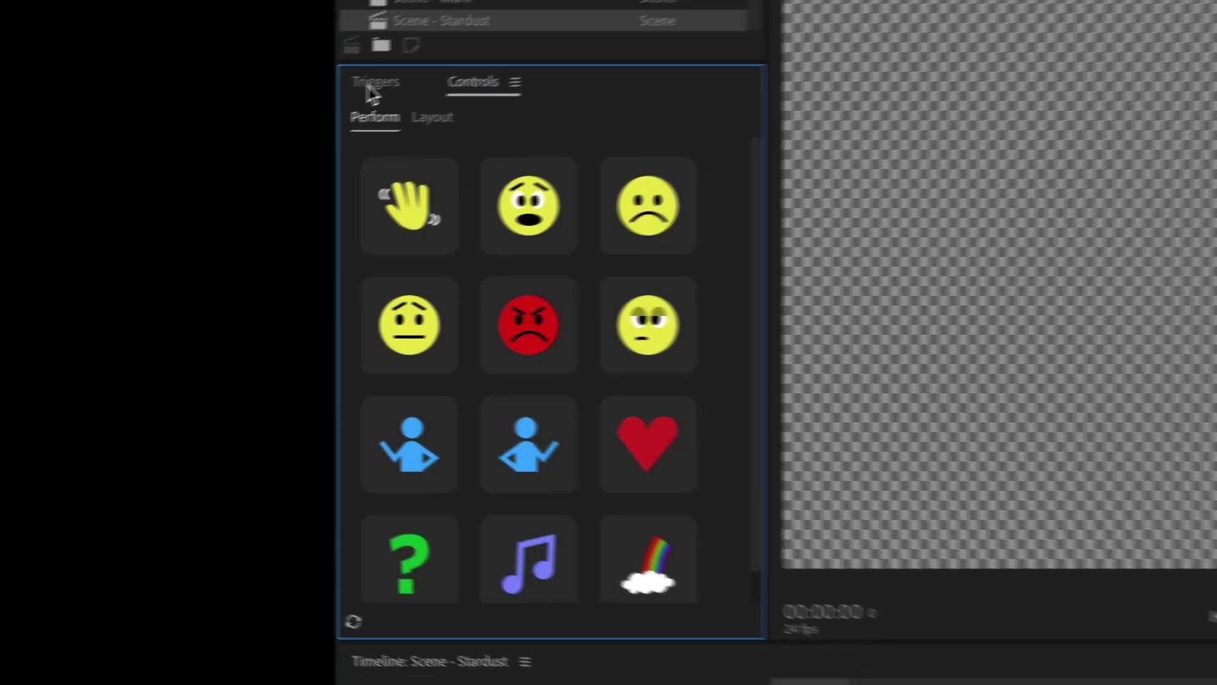
click(402, 74)
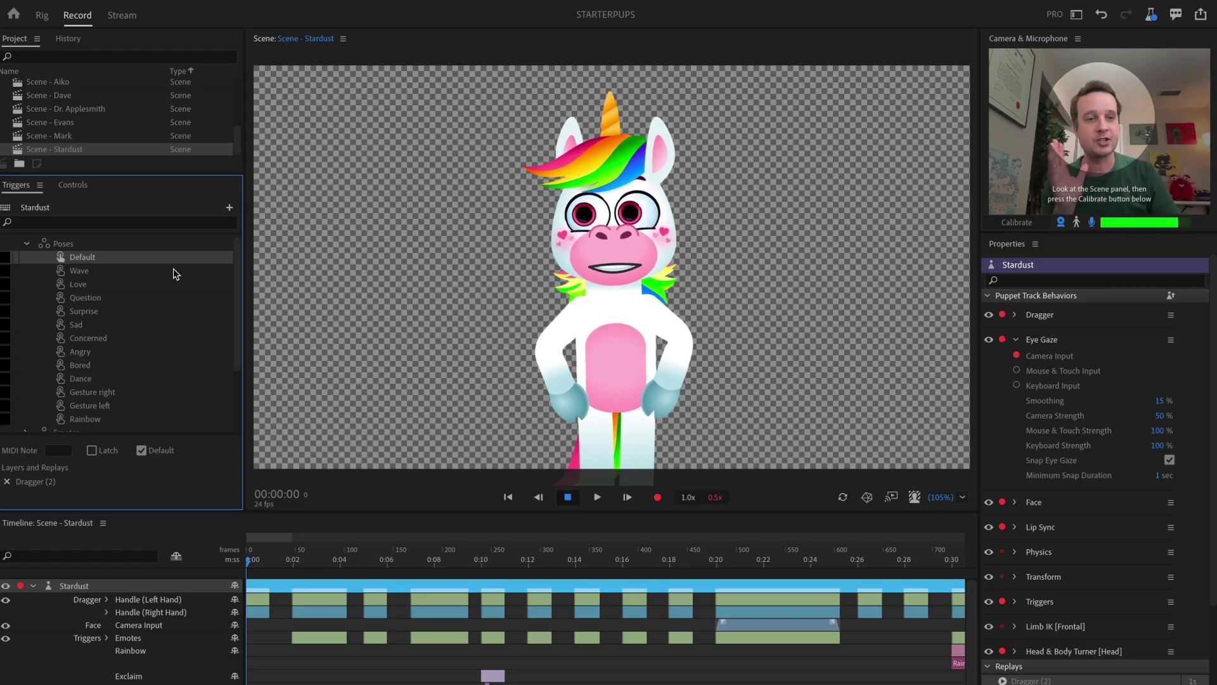
click(73, 185)
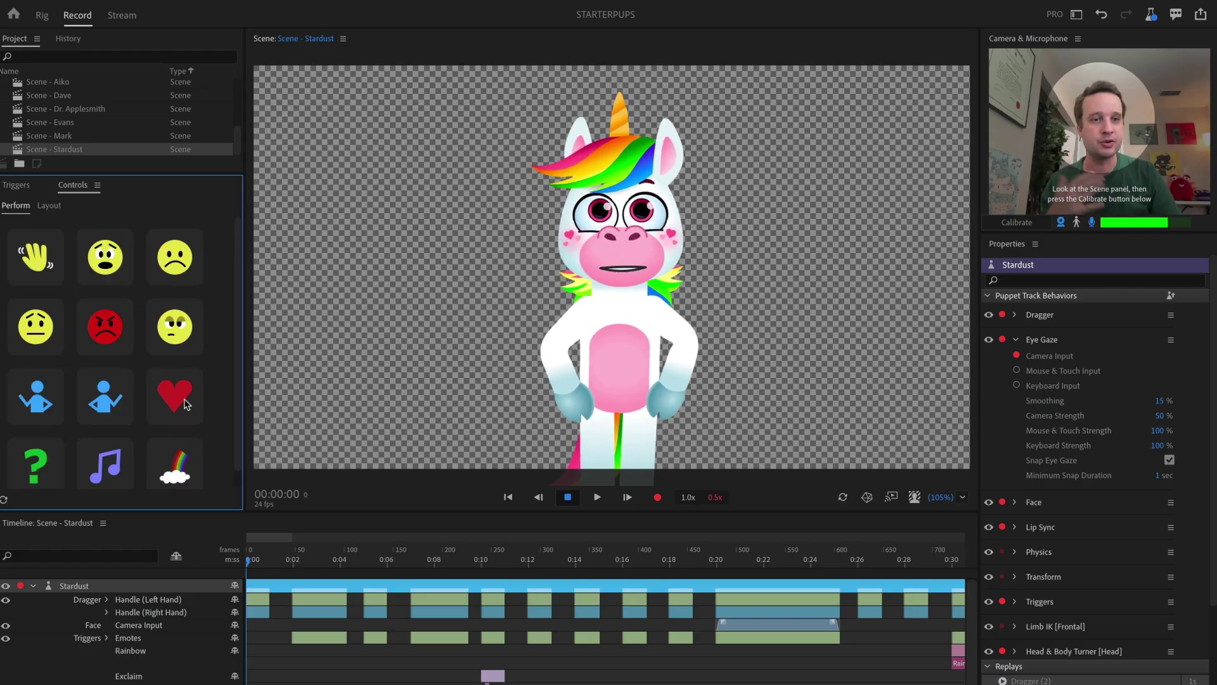
click(23, 188)
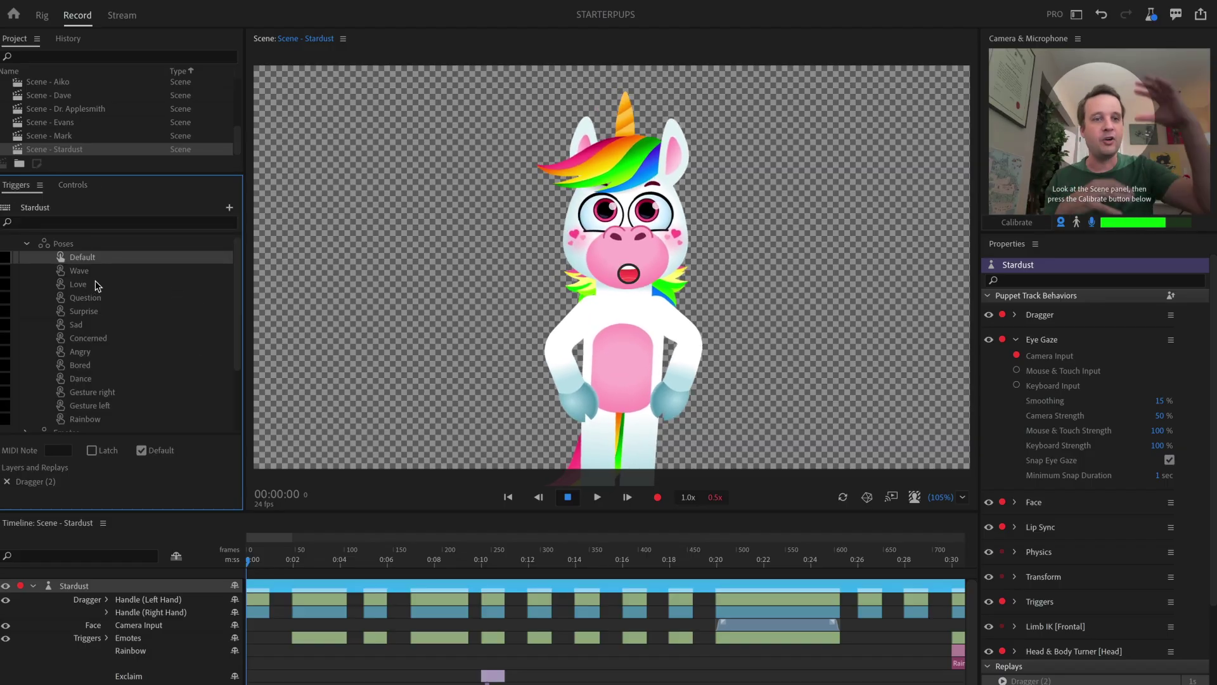